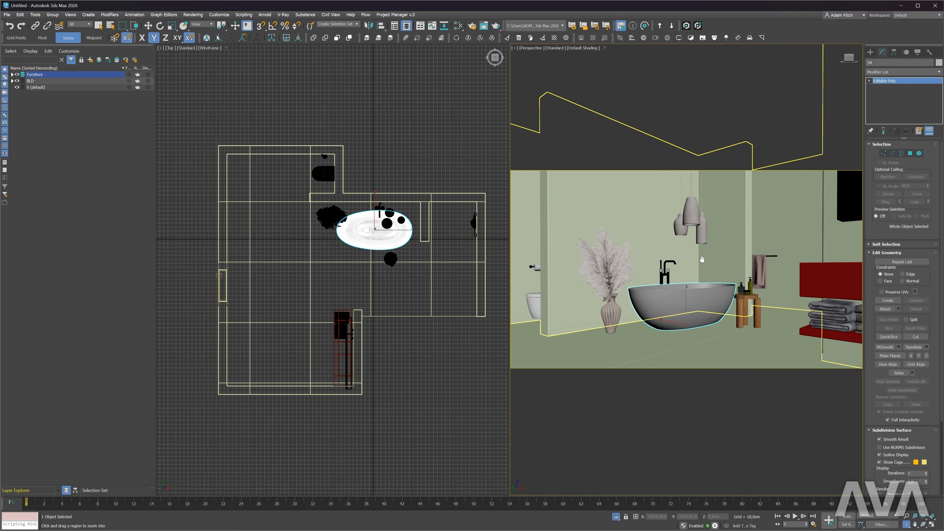
Frame the perspective view on the bathtub, including the toilet, pampas grass vase, pendant lamps and red vanity with towels.
scroll(700, 256, down, 1)
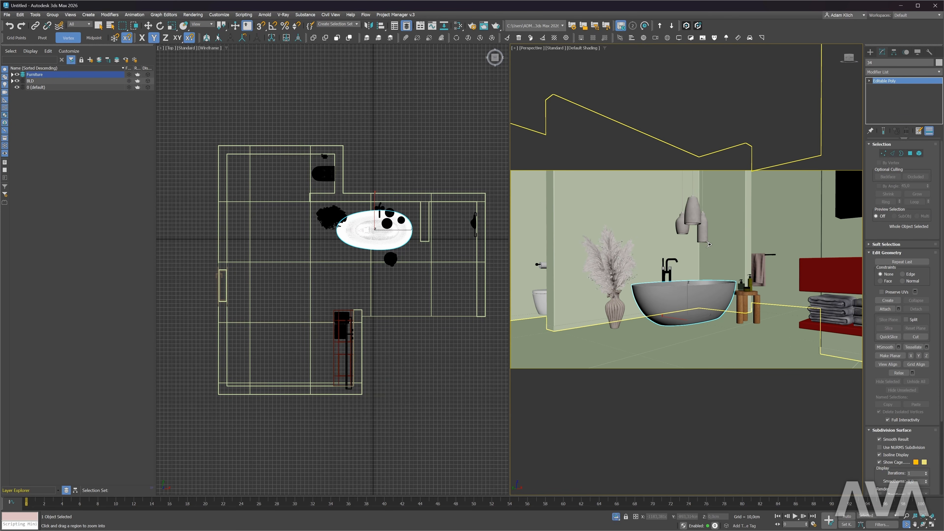
scroll(709, 245, down, 1)
alt+middle_drag(718, 249, 718, 249)
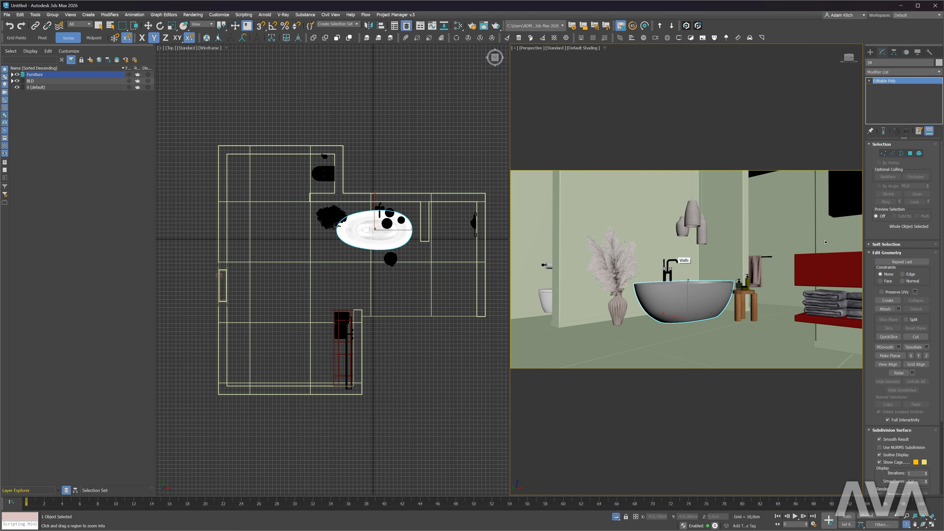
alt+middle_drag(817, 256, 817, 256)
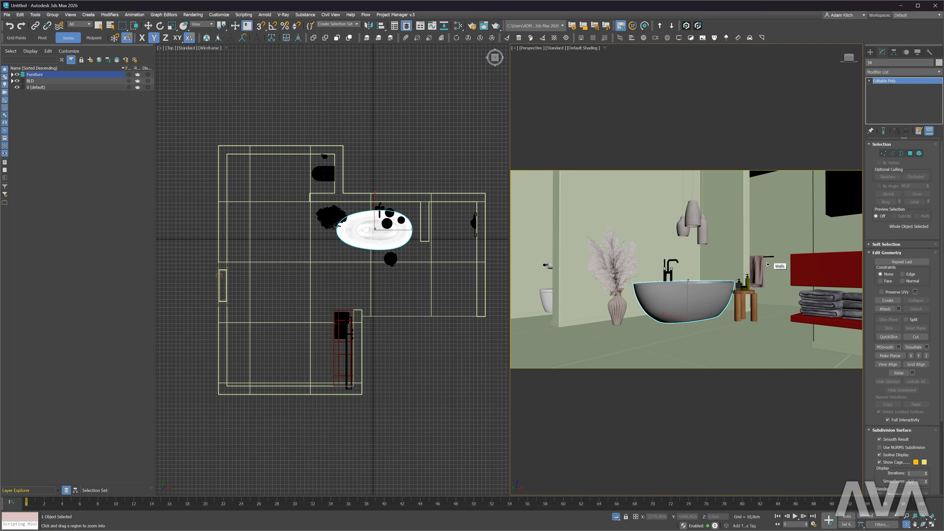
scroll(713, 281, up, 4)
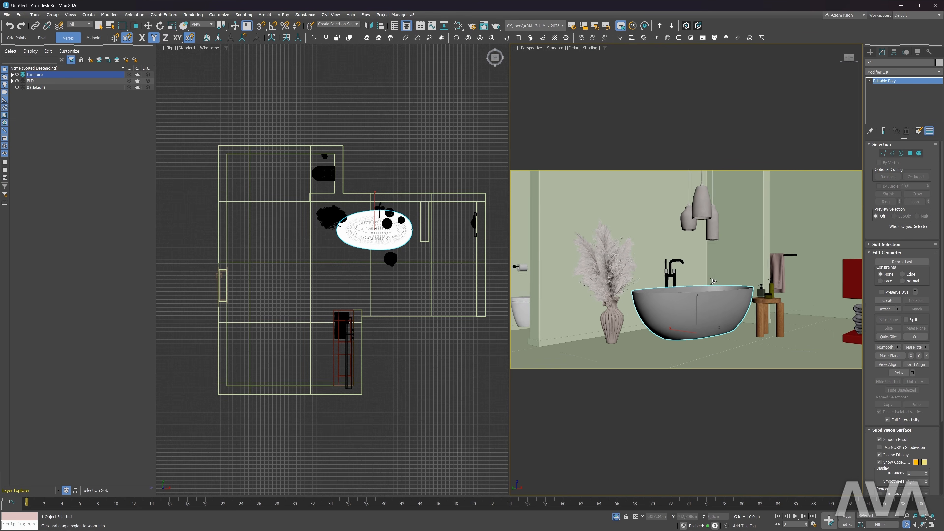
scroll(713, 281, up, 3)
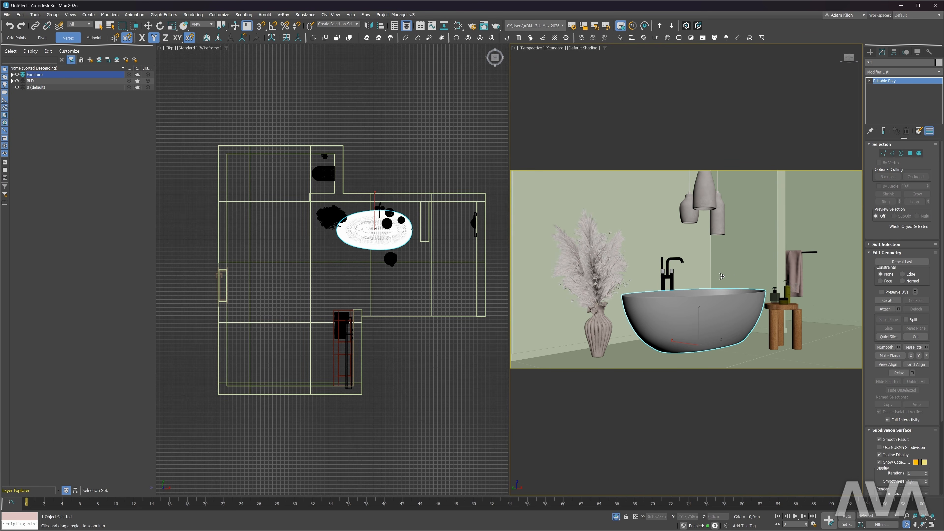
scroll(721, 277, down, 5)
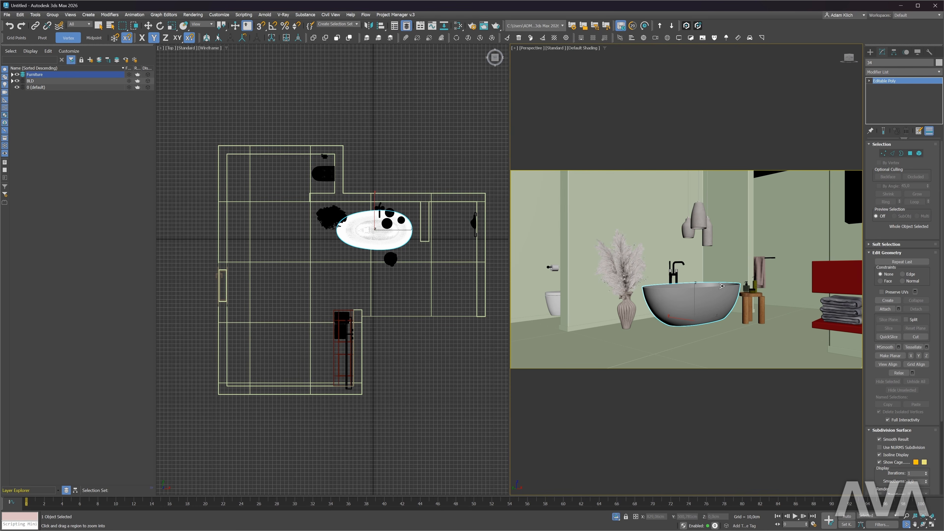
middle_drag(726, 278, 726, 278)
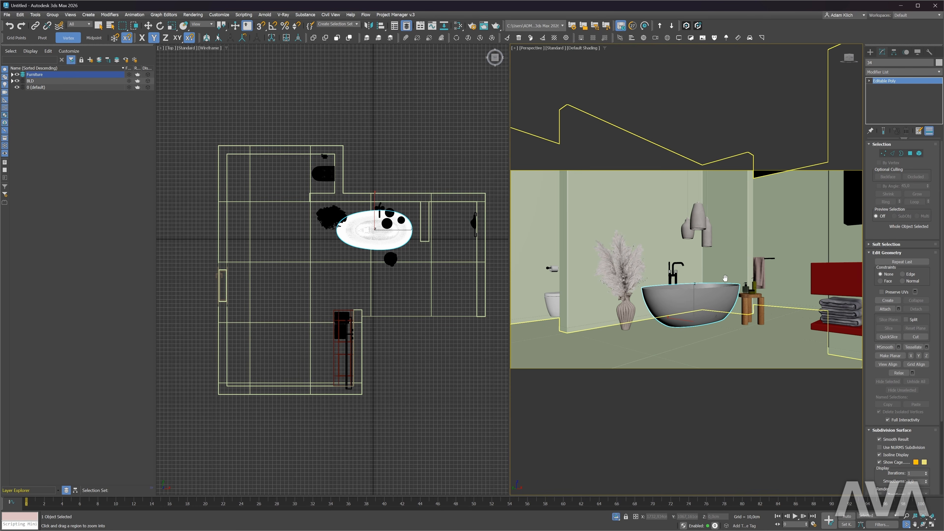
Create a targeted CoronaCam and match it to the current perspective view.
key(q)
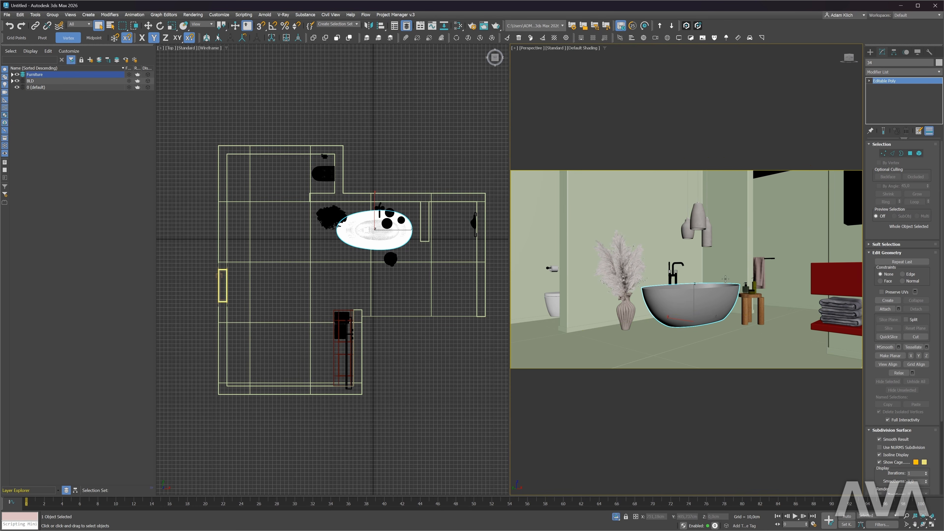
click(870, 52)
click(896, 72)
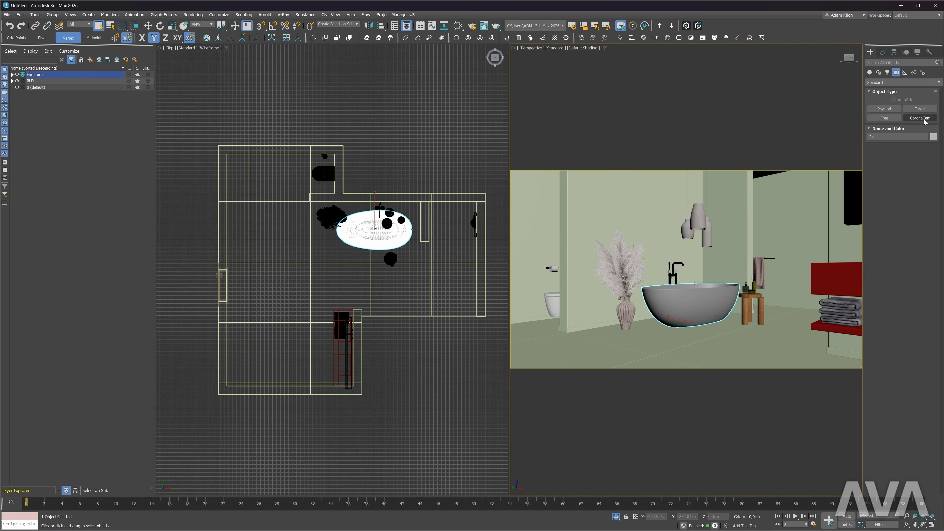
click(920, 118)
drag(751, 349, 655, 328)
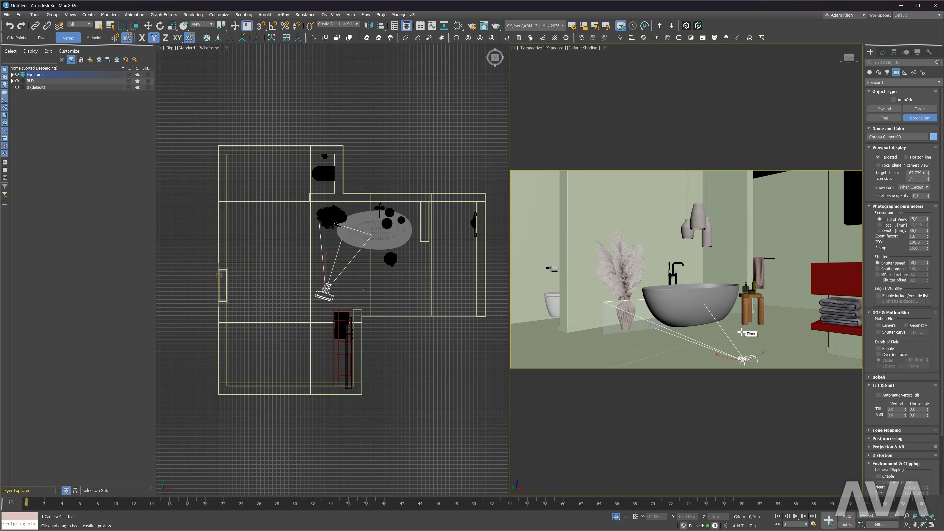
right_click(713, 317)
key(ctrl+c)
Switch the camera's lens definition to focal length and set it to 50 mm.
click(823, 174)
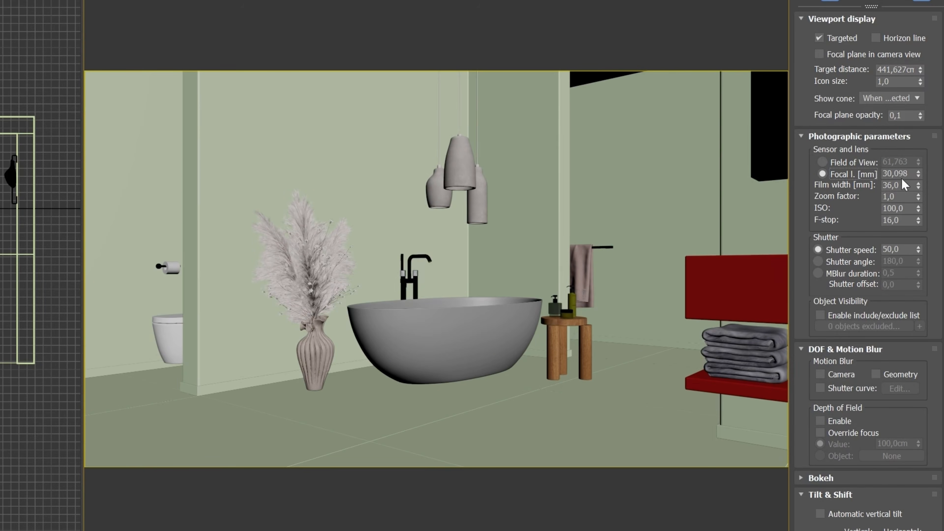
drag(918, 176, 919, 174)
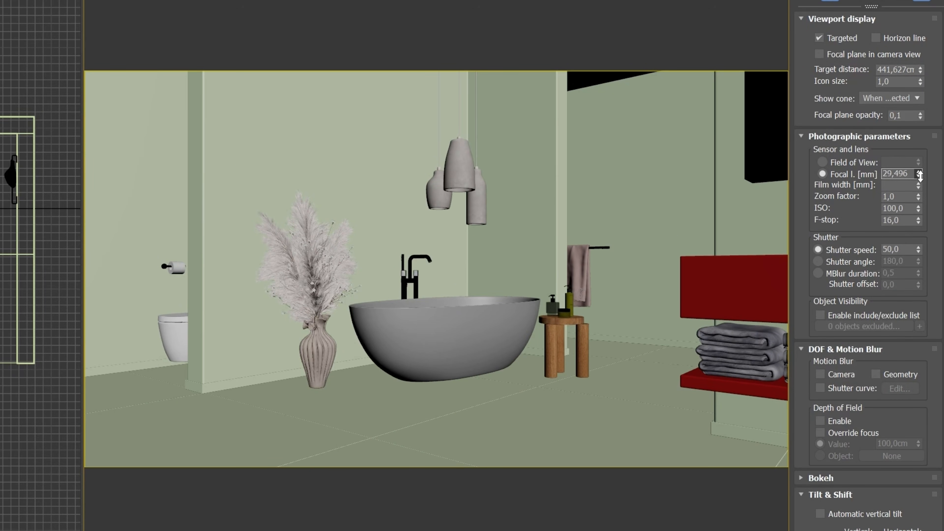
drag(920, 175, 922, 143)
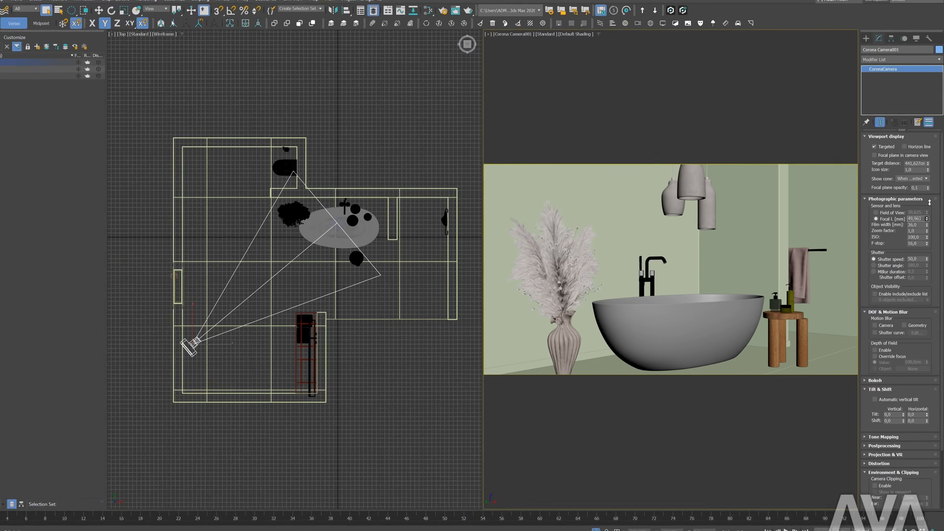
drag(929, 201, 922, 219)
text(0)
key(Return)
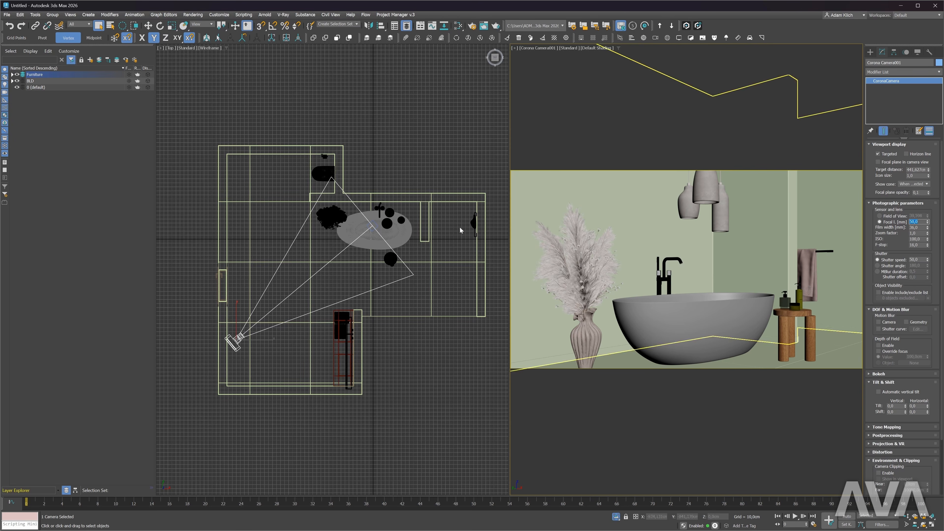
Move the camera back in the top view to outside the room's walls, about 674 cm from its target.
key(w)
middle_drag(245, 331, 342, 294)
drag(342, 294, 250, 353)
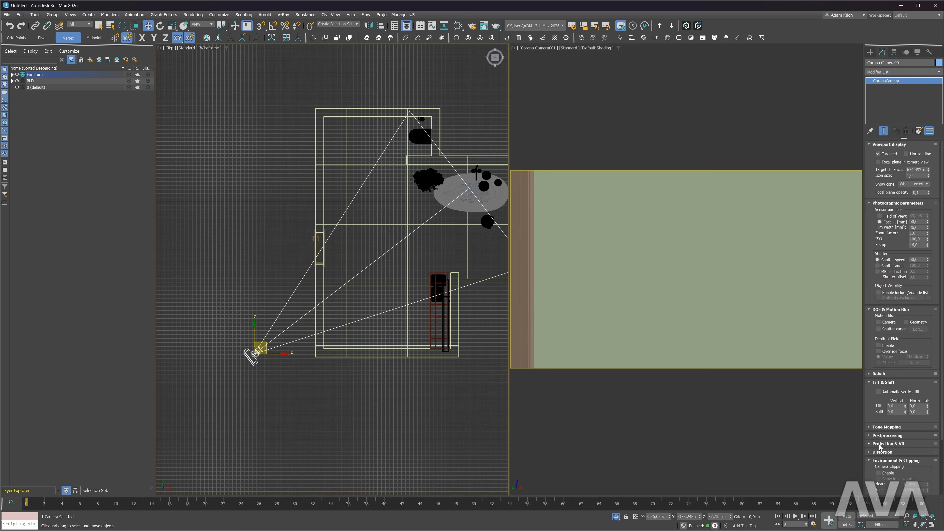
Enable camera clipping with viewport display and a near distance of about 367 cm, and set the camera's Z position to 100 cm.
scroll(888, 444, down, 2)
click(880, 436)
drag(929, 446, 907, 435)
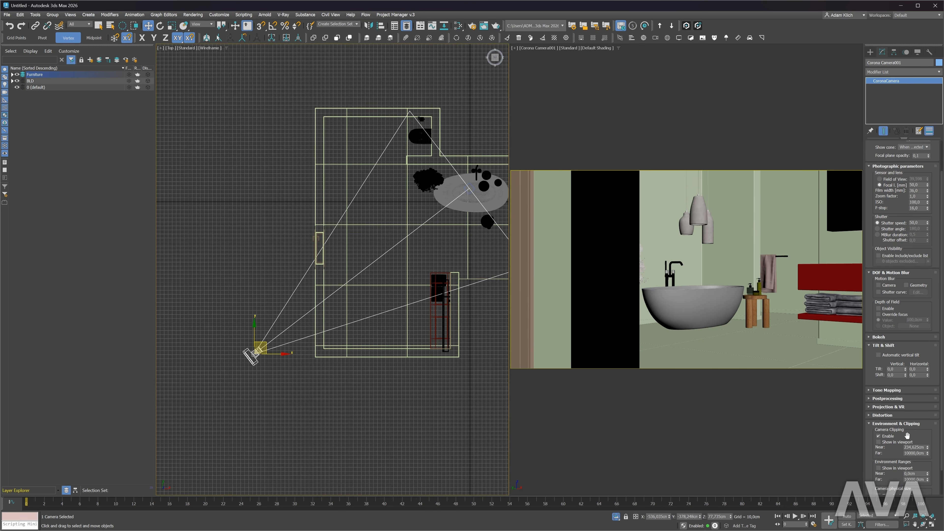
click(879, 442)
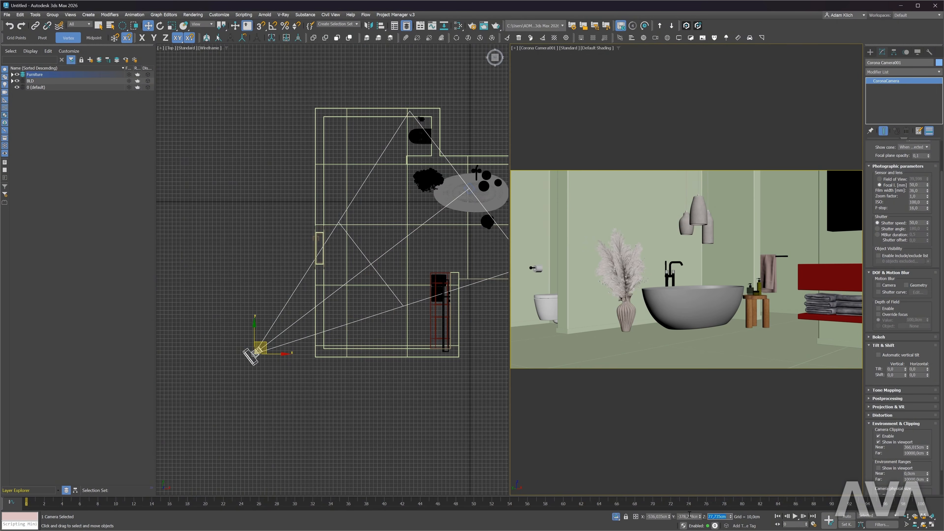
key(Return)
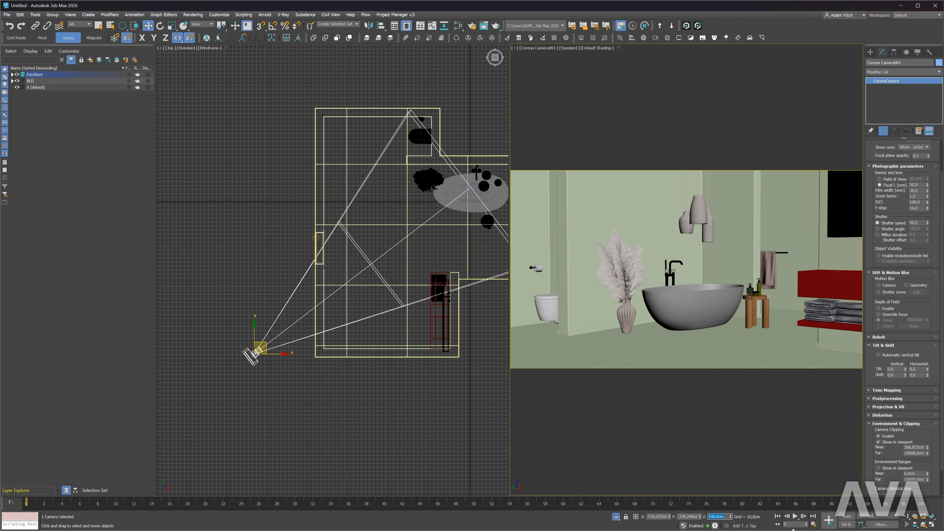
Try different heights for the camera and its target, and undo the changes.
drag(731, 517, 814, 507)
click(470, 191)
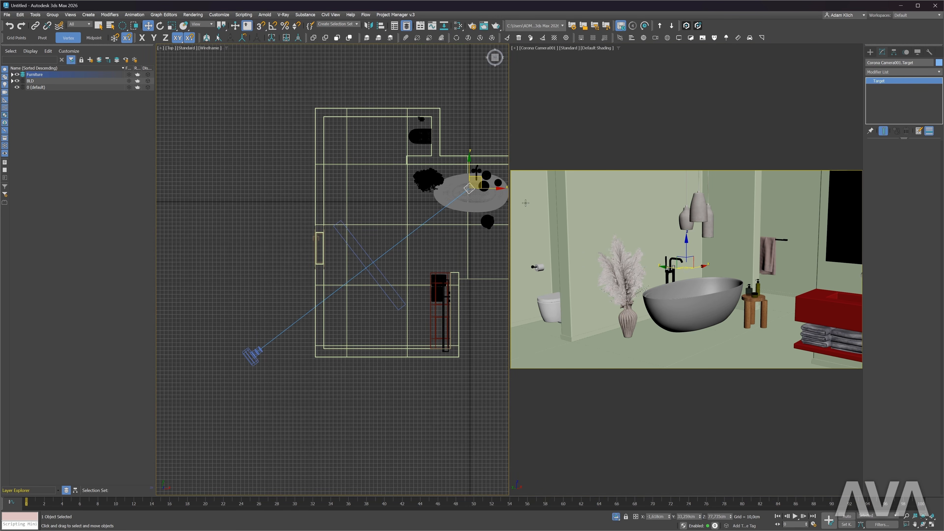
drag(686, 249, 695, 178)
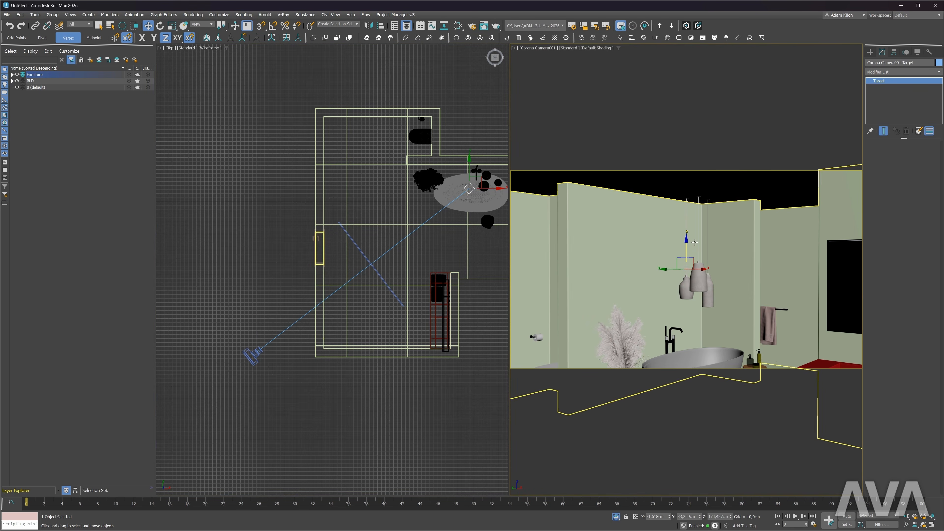
drag(687, 245, 696, 309)
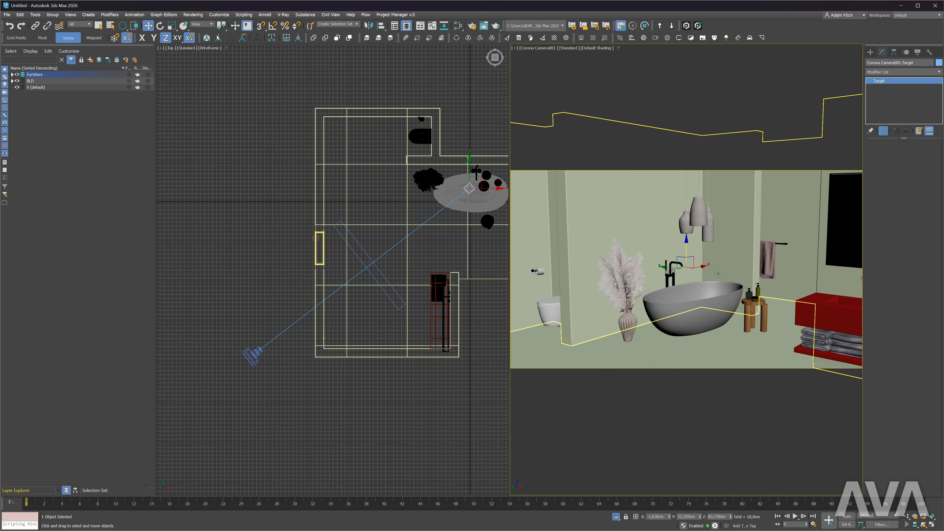
key(ctrl+z)
key(ctrl+z)
key(ctrl+z)
key(ctrl+z)
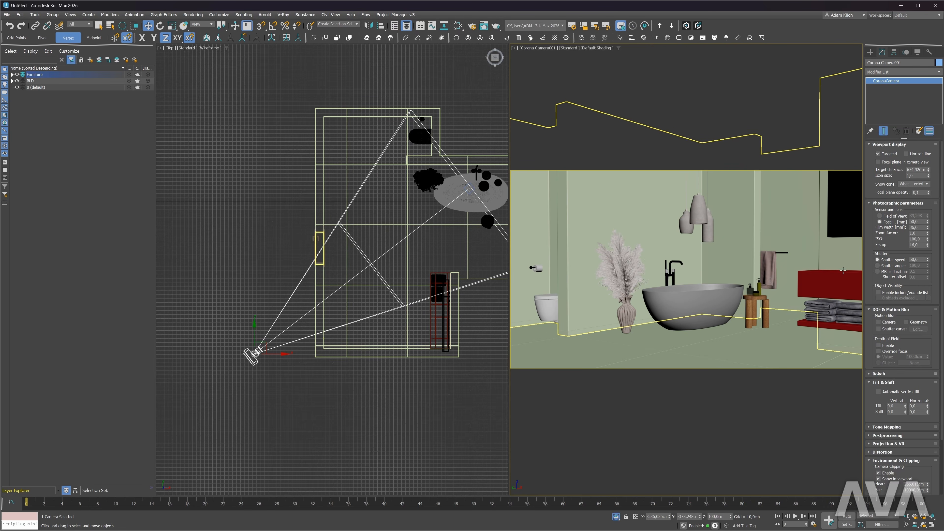
drag(732, 518, 705, 421)
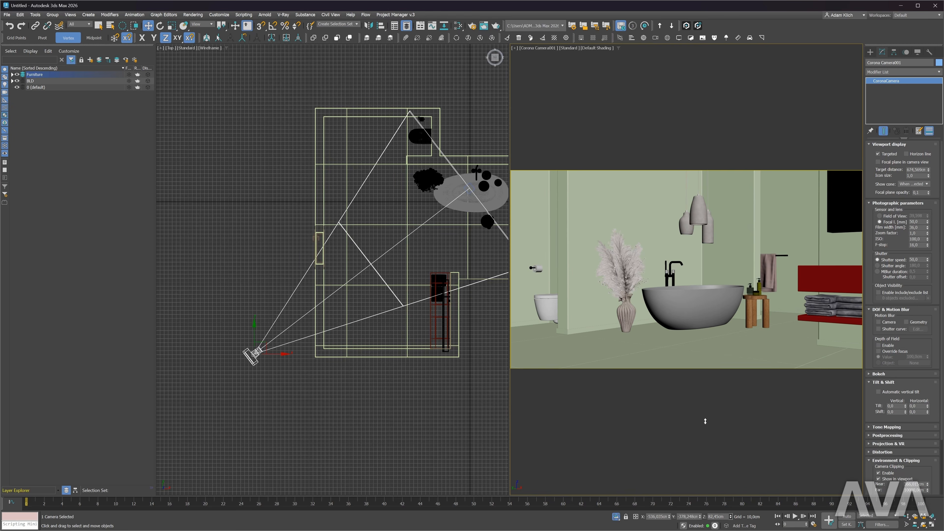
key(ctrl+z)
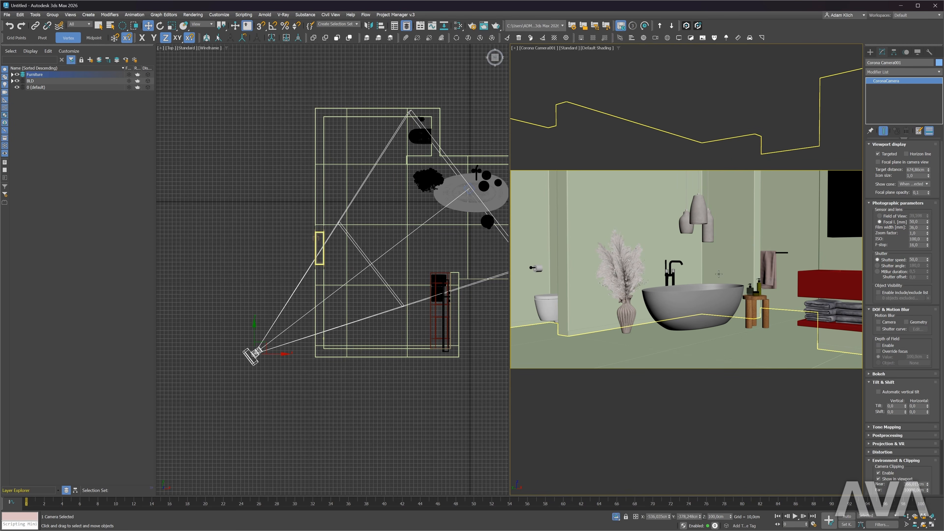
Raise the camera target to a height of about 101 cm and enable automatic vertical tilt on the camera.
right_click(710, 265)
click(729, 280)
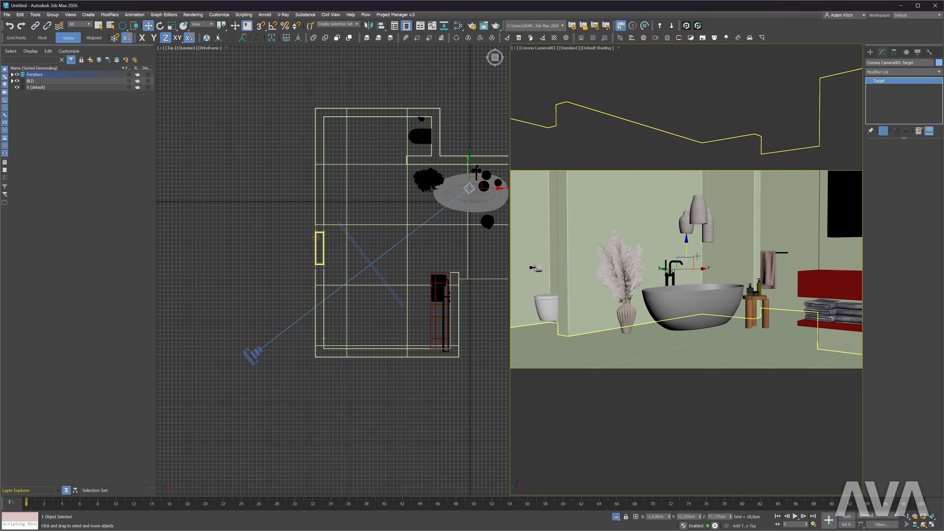
drag(688, 251, 691, 231)
right_click(693, 252)
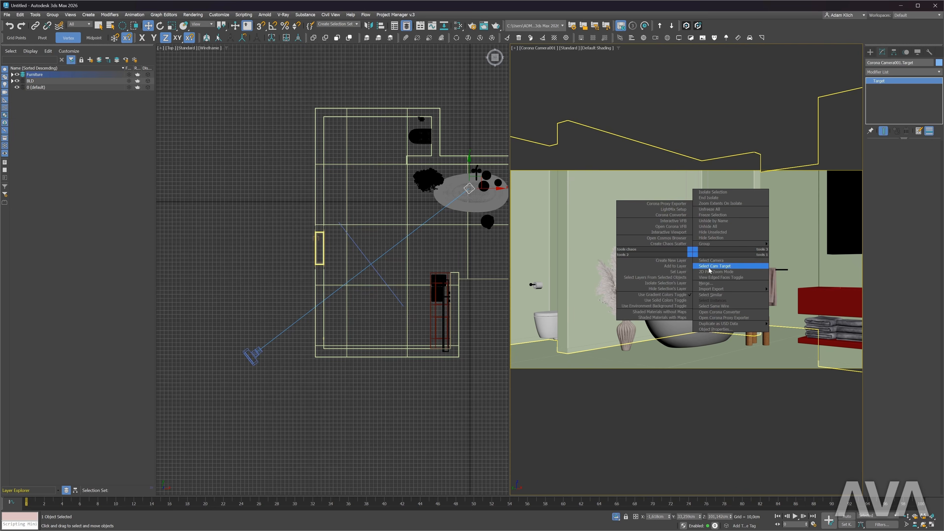
click(710, 261)
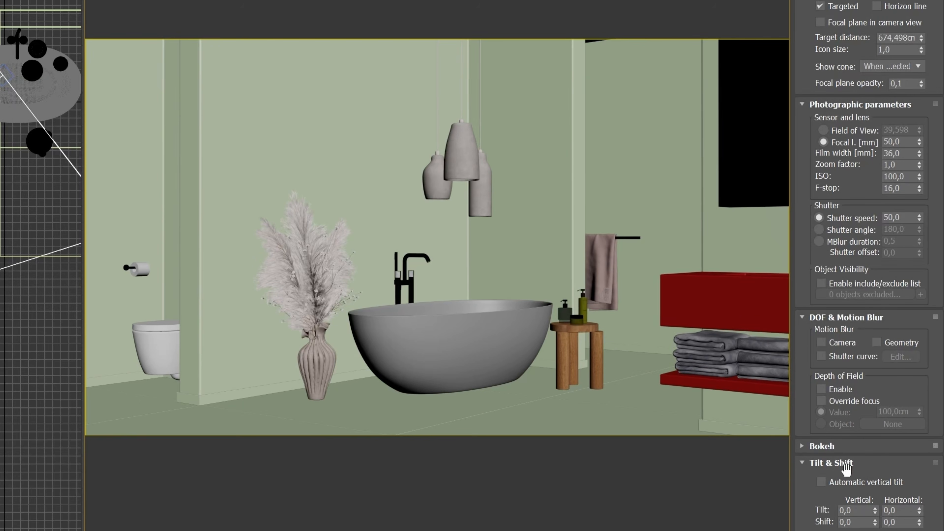
click(845, 483)
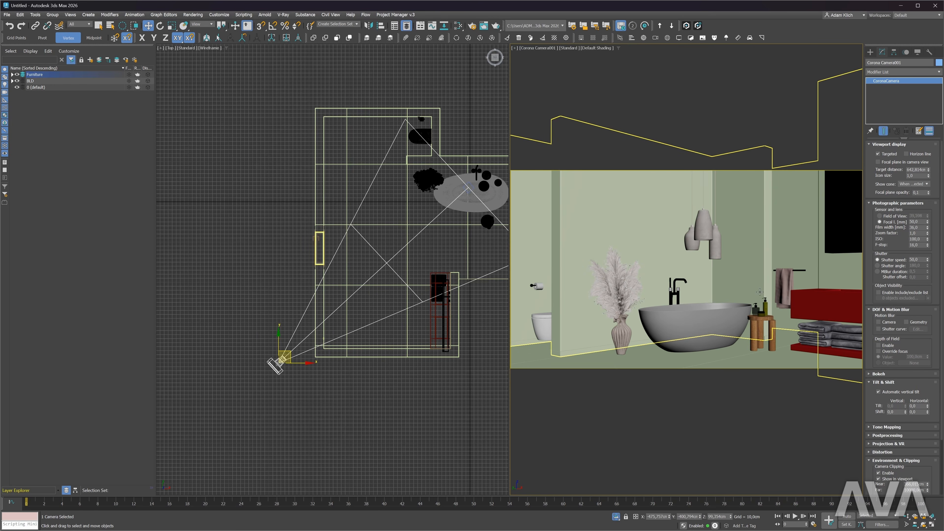
Open the image composition helper and replace the rule of thirds overlay with the golden spiral.
click(620, 39)
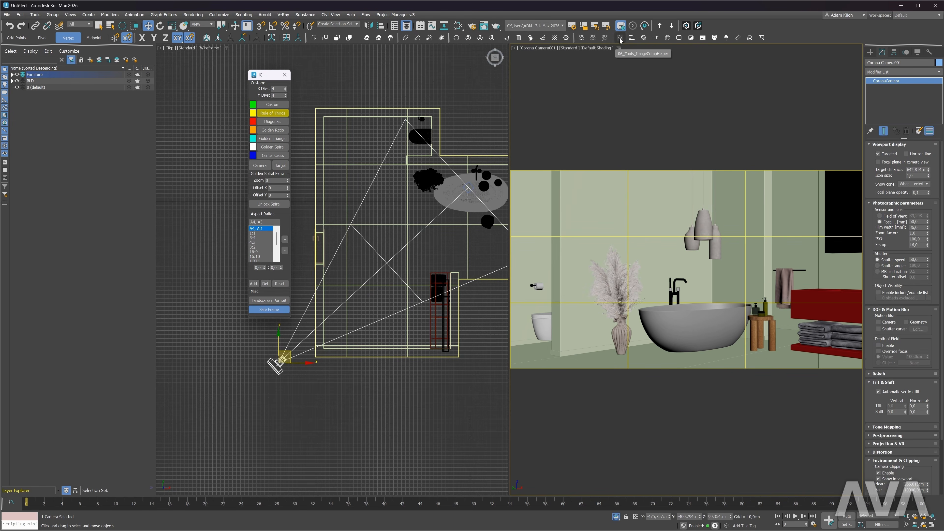
click(277, 114)
click(273, 148)
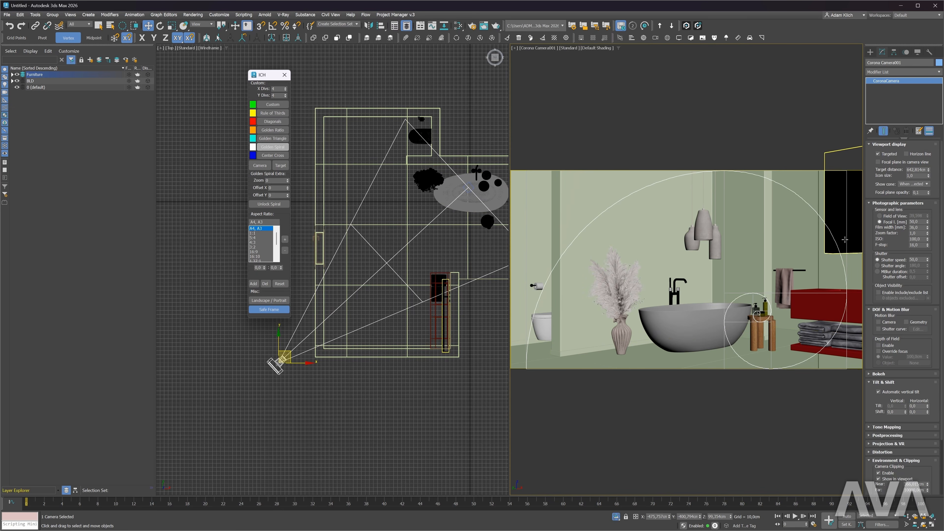
Shift the pampas grass vase slightly away from the bathtub and nudge the camera target by about -3.8 cm along Y.
click(634, 302)
drag(633, 303, 628, 303)
right_click(706, 281)
click(728, 296)
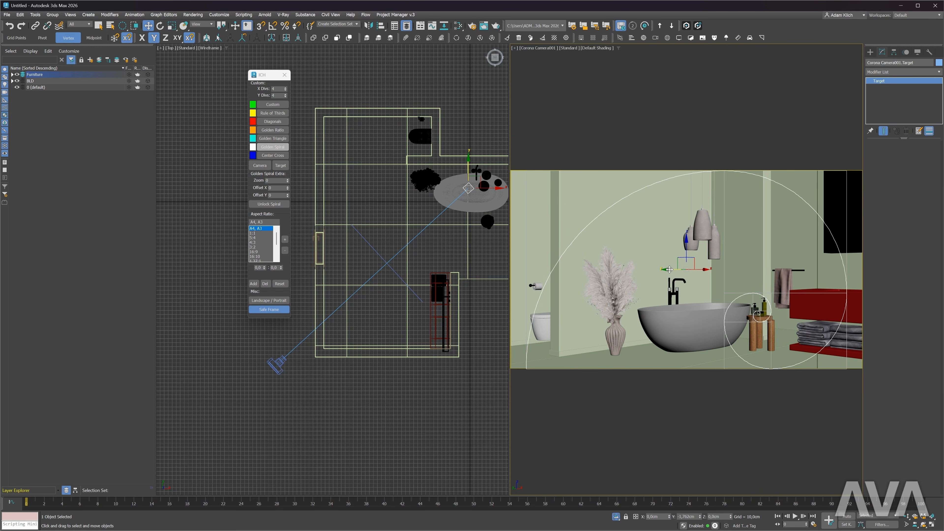
Adjust the position of the hanging towel together with its rail along the wall, and close the composition helper.
click(790, 279)
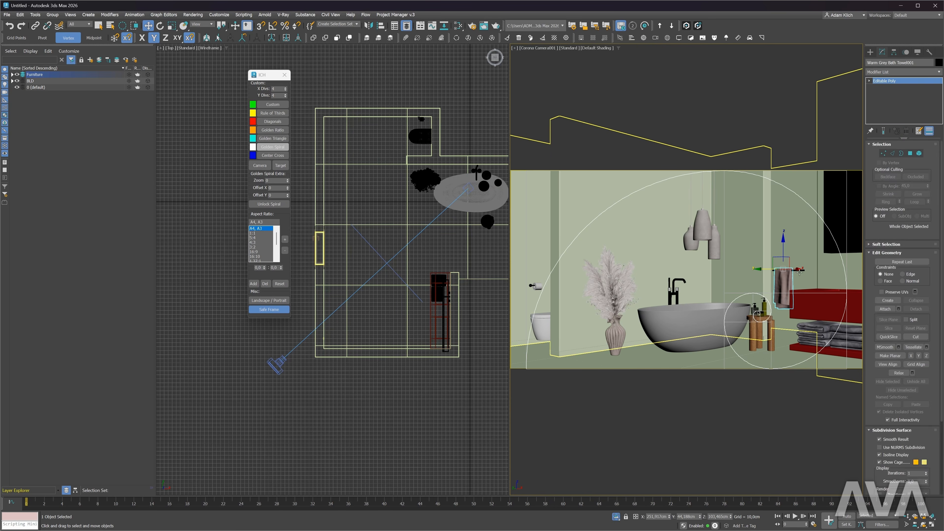
ctrl+click(786, 279)
drag(772, 279, 768, 279)
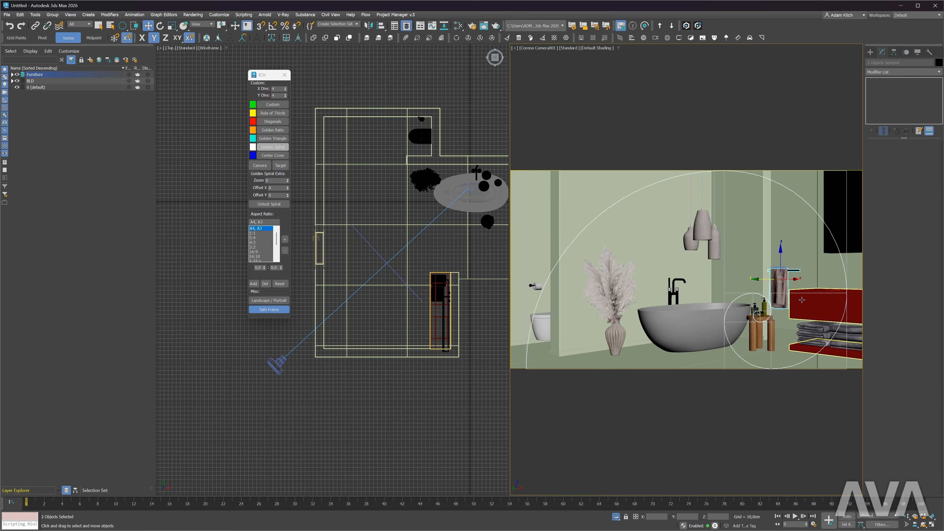
drag(764, 279, 769, 281)
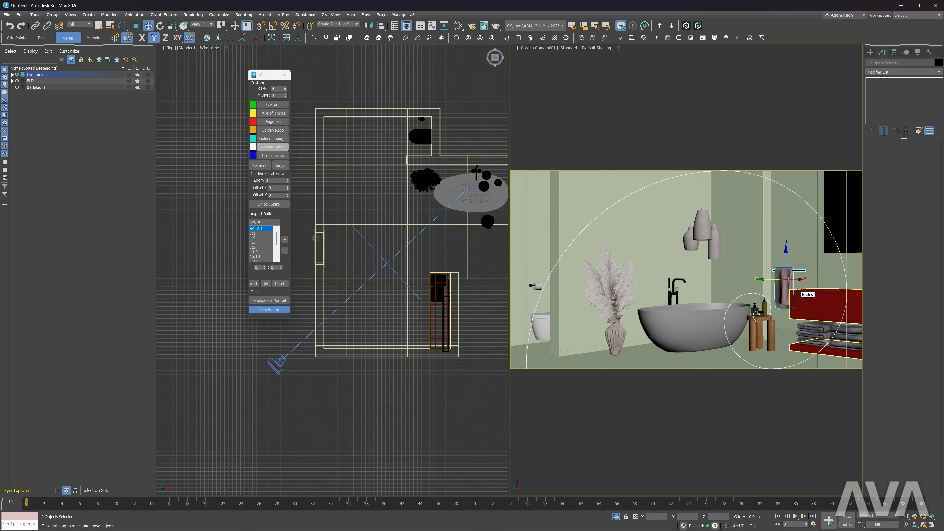
click(767, 300)
click(284, 75)
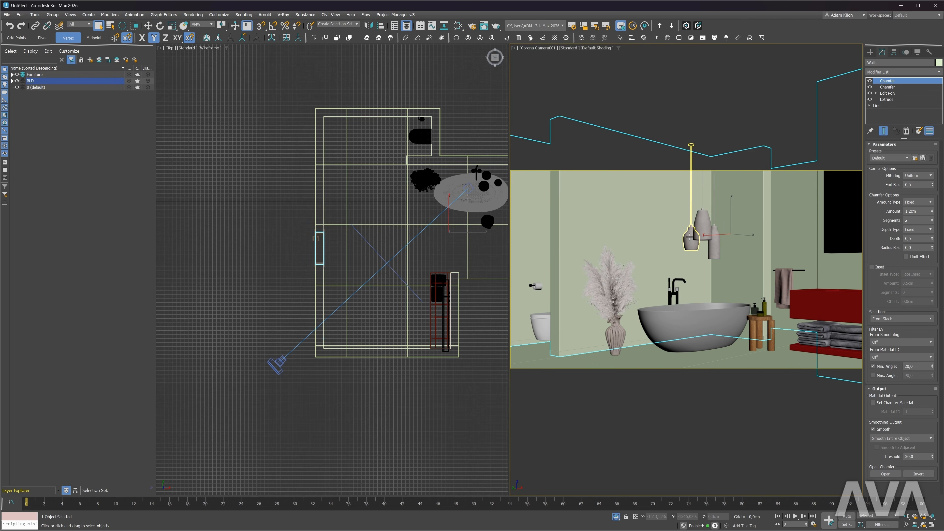
Enable depth of field on the Corona camera with an F-stop of 5.6 and fine-tune its target distance.
right_click(719, 262)
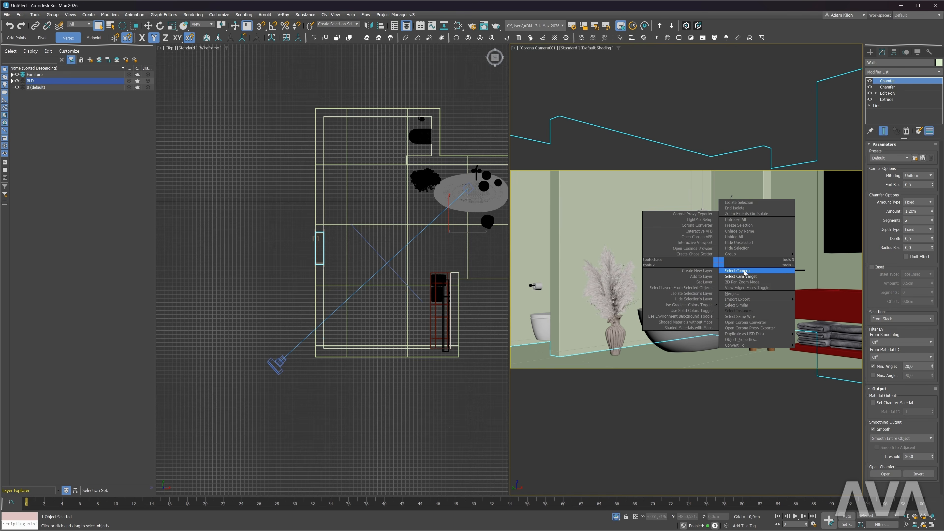
click(744, 271)
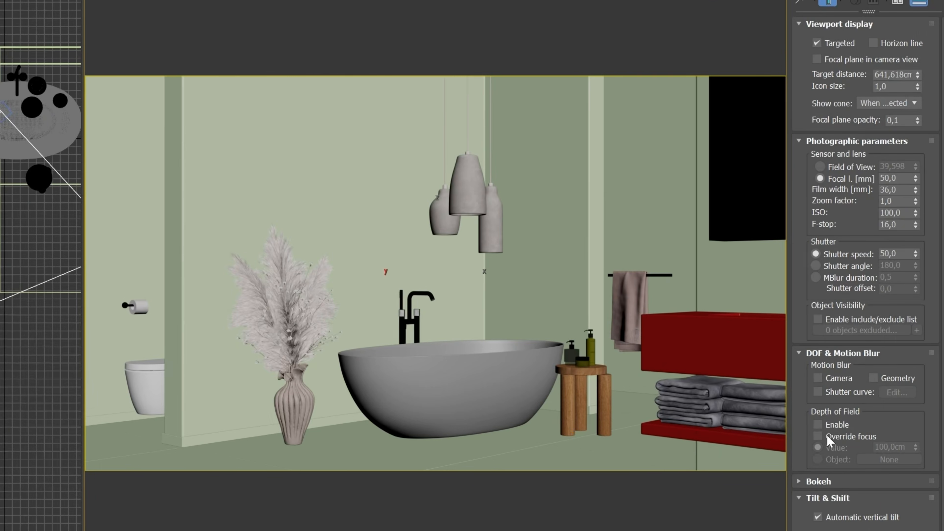
click(879, 345)
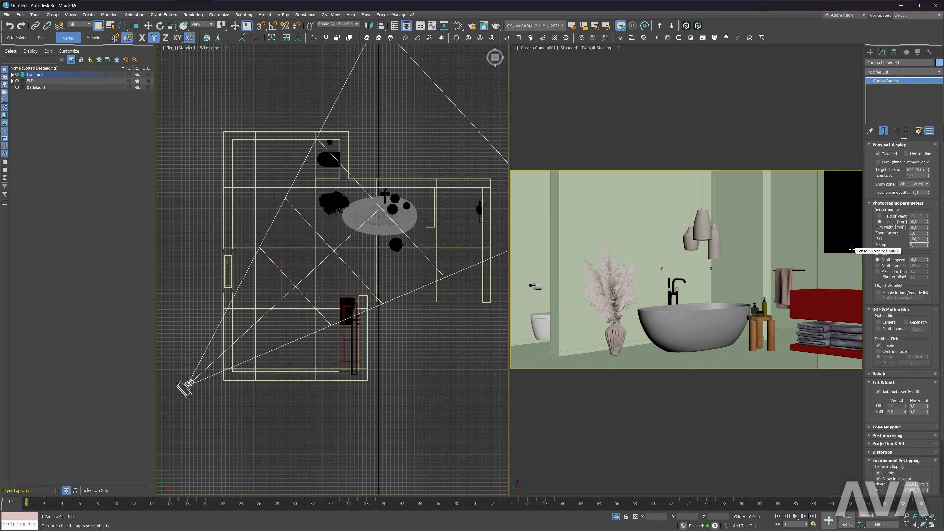
text(6)
key(Return)
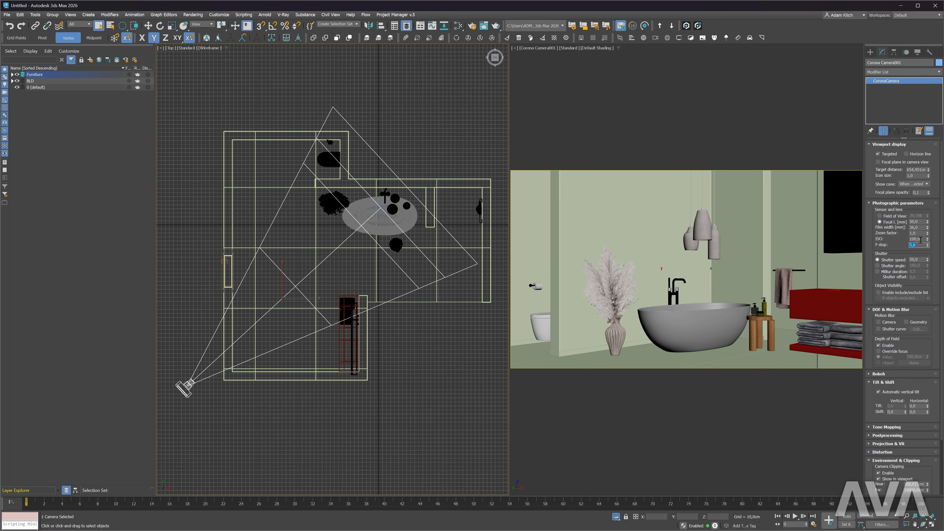
drag(928, 171, 929, 171)
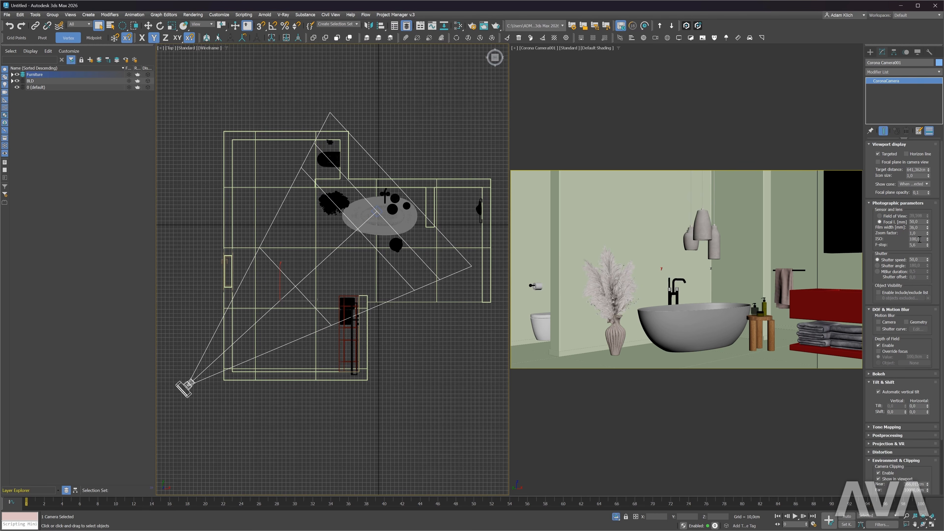
drag(929, 171, 930, 170)
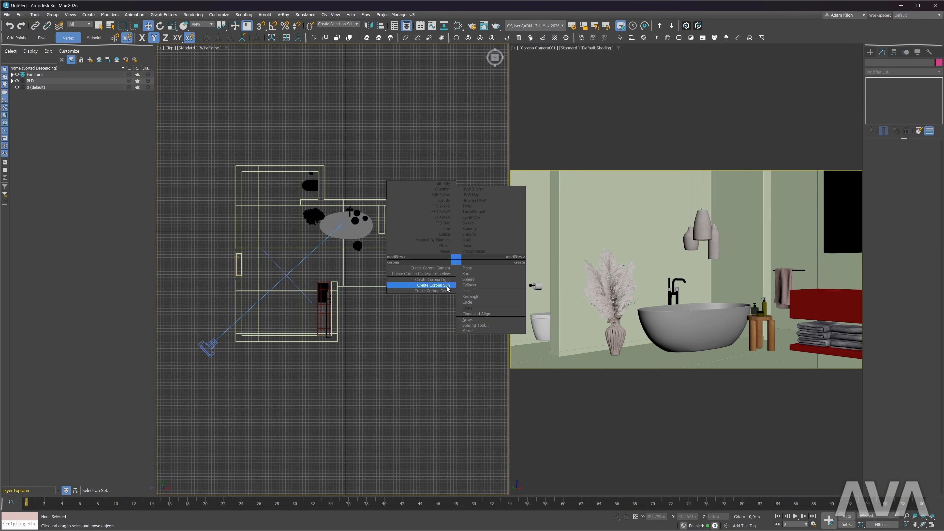
Create a Corona Sun outside the room's lower-right corner in plan, with its target just below the bathtub area.
click(454, 289)
drag(423, 348, 340, 263)
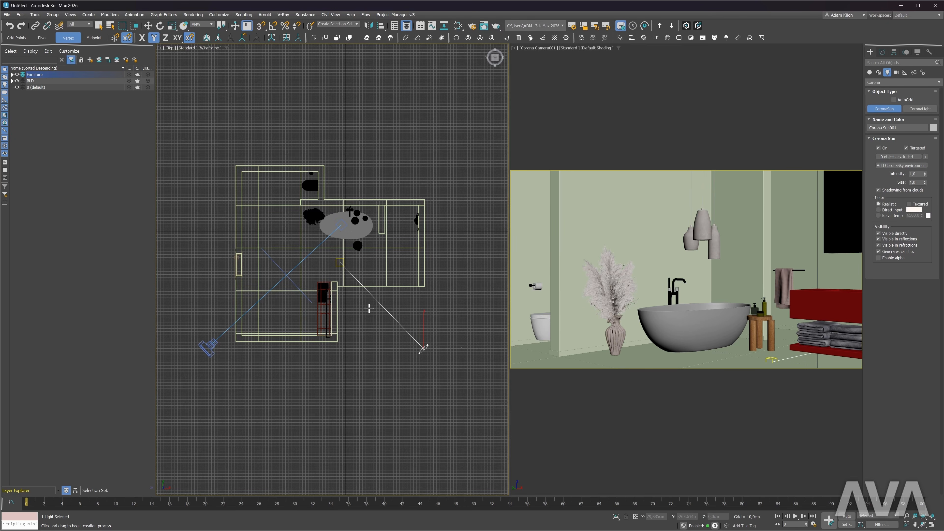
middle_drag(452, 320, 460, 260)
Start interactive rendering in the Corona frame buffer and move its window clear of the plan.
right_click(460, 253)
click(448, 227)
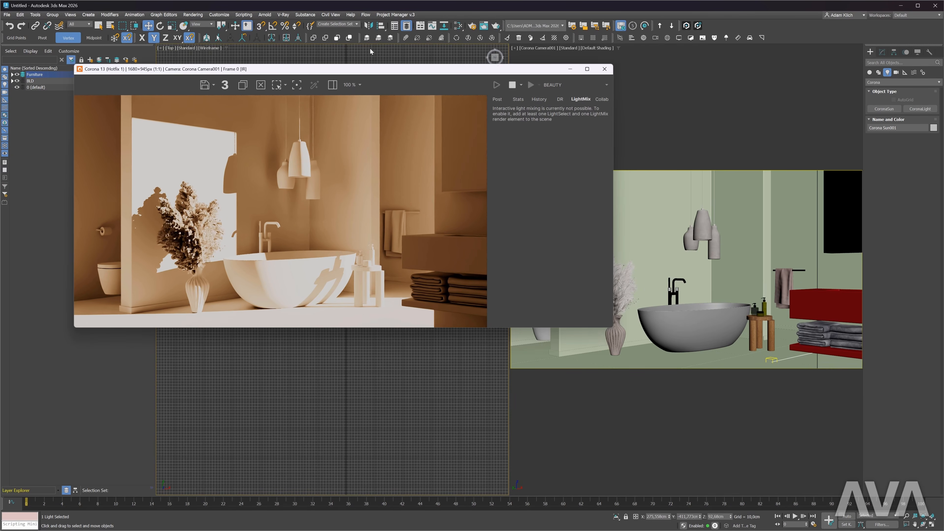
drag(389, 71, 364, 38)
Raise the Corona Sun above the floor in a perspective view and fine-tune its height.
scroll(421, 367, down, 5)
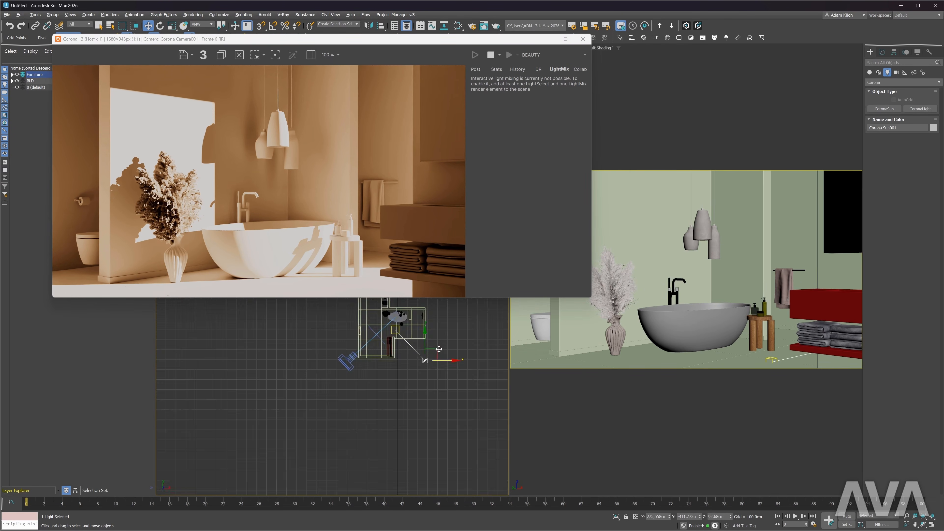
alt+middle_drag(436, 355, 438, 320)
drag(427, 318, 427, 299)
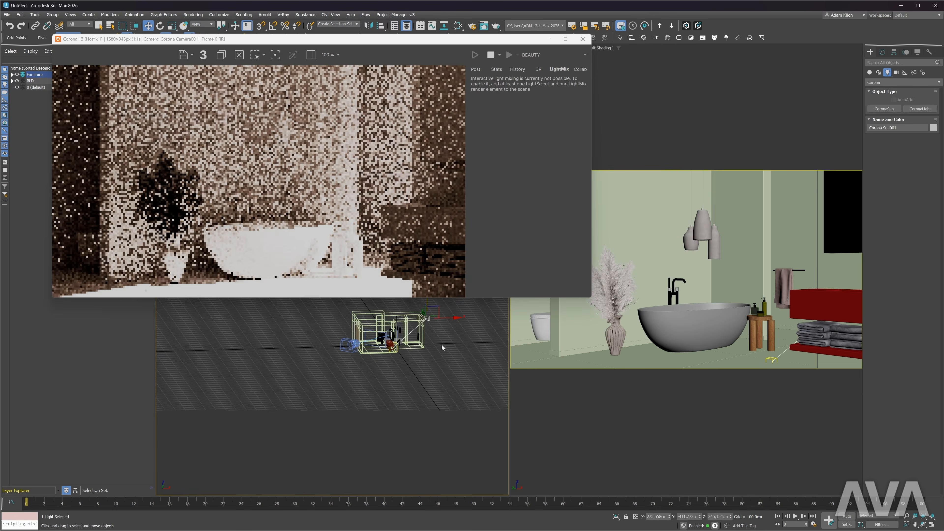
middle_drag(440, 343, 428, 375)
drag(415, 334, 416, 343)
Add a CoronaSky environment from the Corona Sun's parameters.
click(888, 35)
click(875, 35)
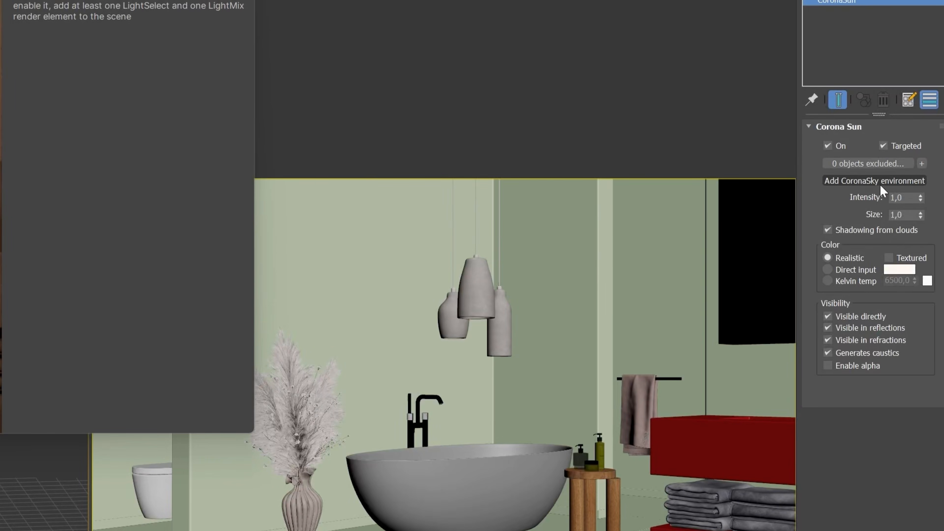
click(880, 183)
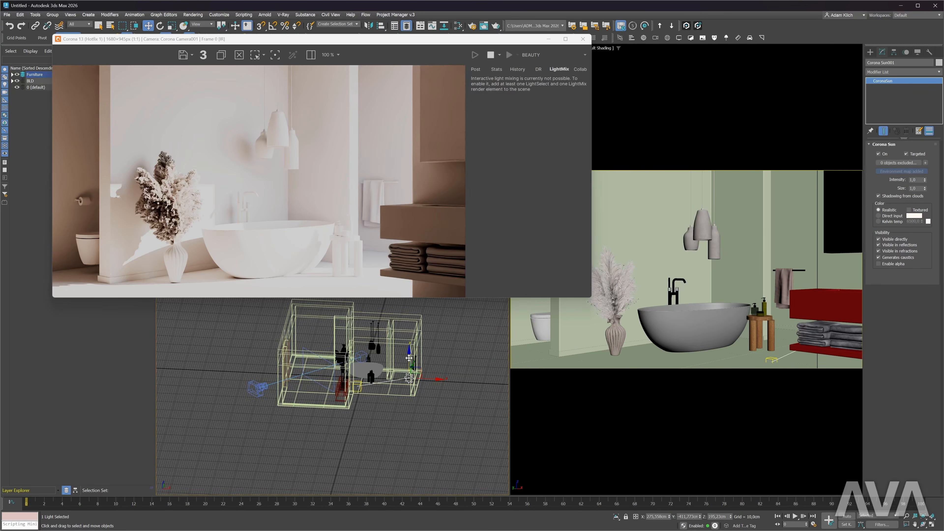
Lower the Corona Sun for low-angle light, return to the top view and reposition the frame buffer window.
drag(409, 358, 411, 384)
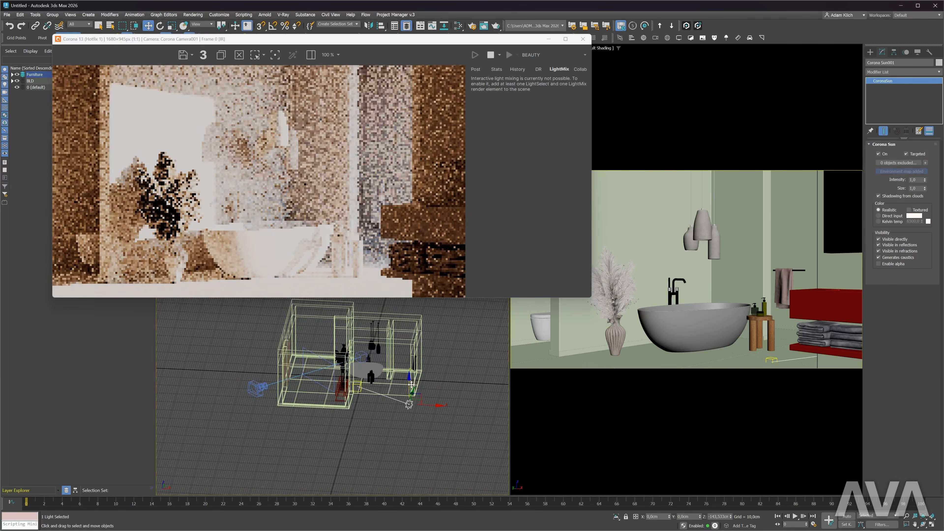
key(t)
drag(277, 43, 272, 84)
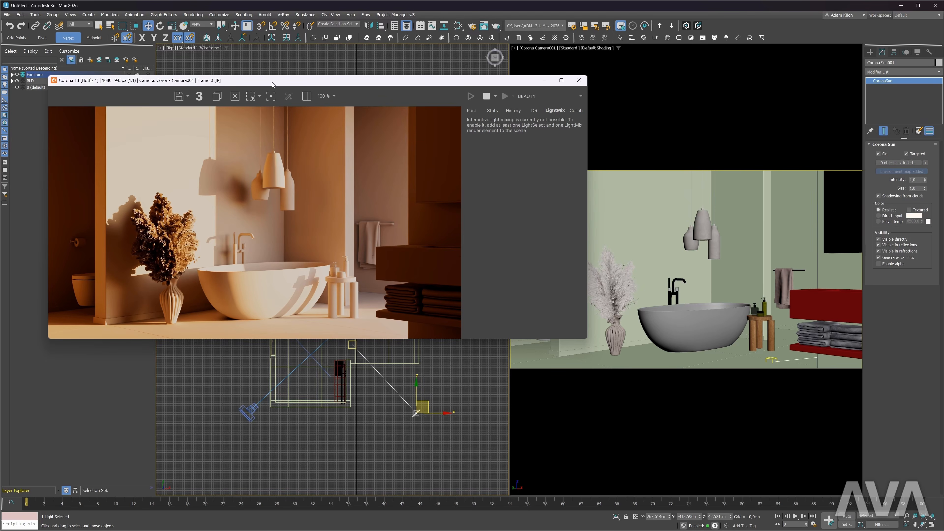
drag(328, 81, 322, 62)
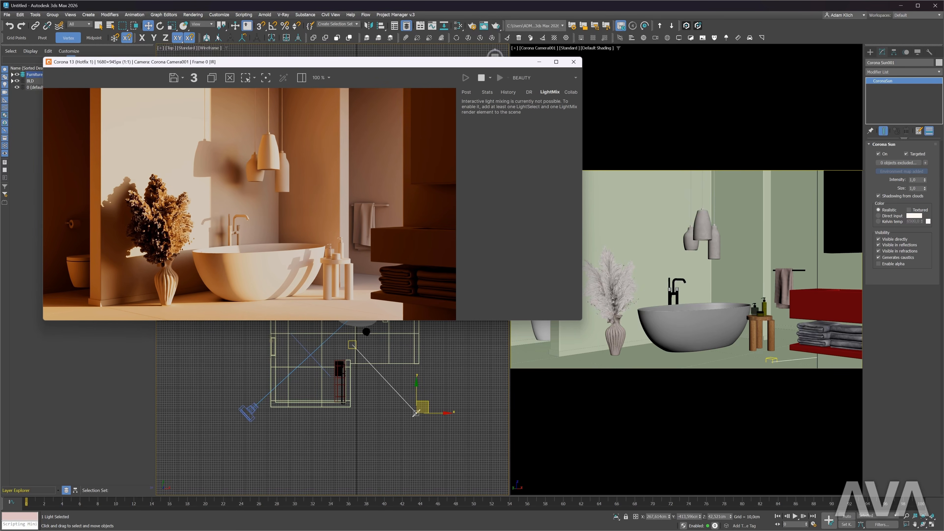
Set the Corona Sun's size to 20 and open its intensity for editing.
click(913, 188)
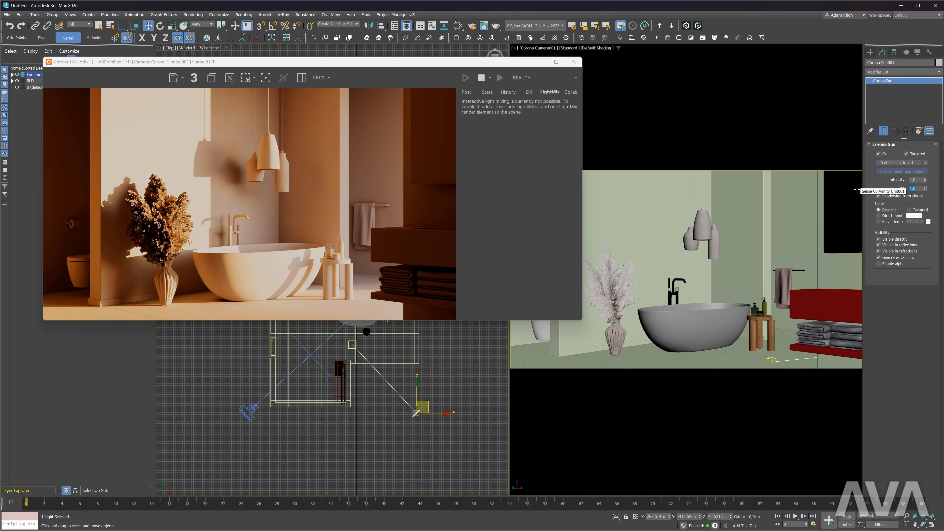
text(20)
key(Return)
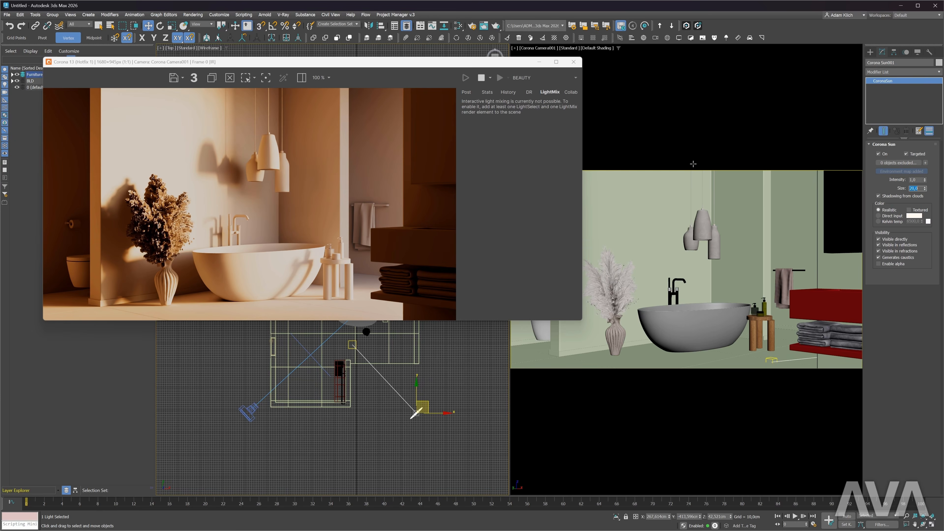
double_click(919, 180)
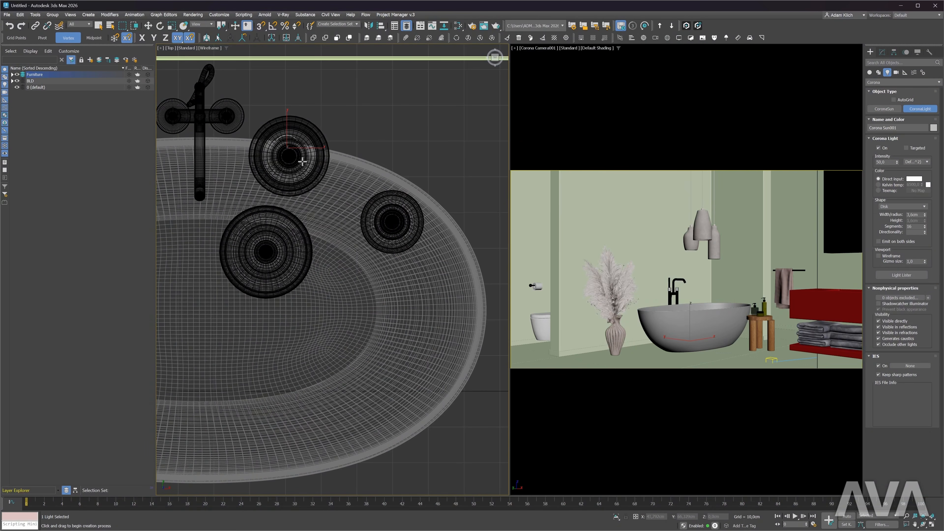
Draw a small disk Corona Light at the rear pendant lamp and align it to the lamp's pivot in X and Y.
drag(302, 161, 306, 165)
key(alt+a)
click(323, 139)
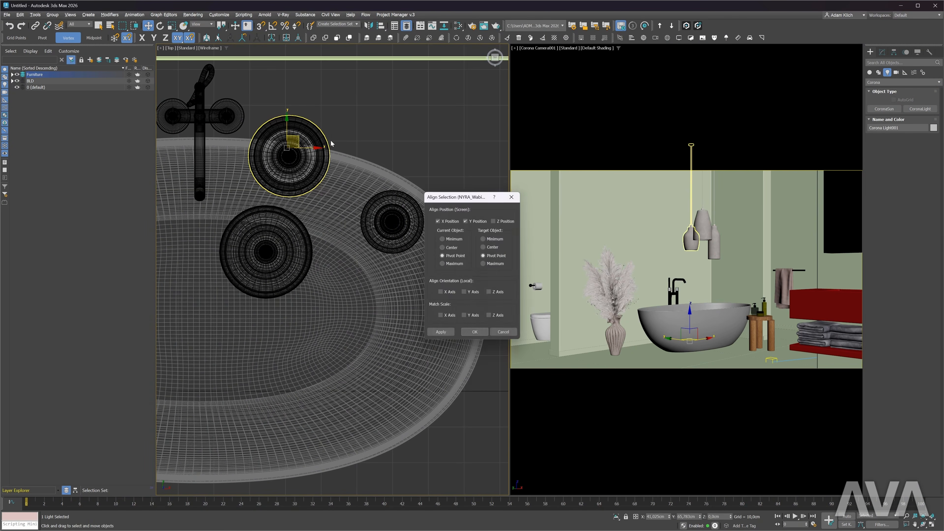
click(494, 222)
click(483, 332)
Raise the disk light by about 144 cm into the pendant lamp's shade.
key(f)
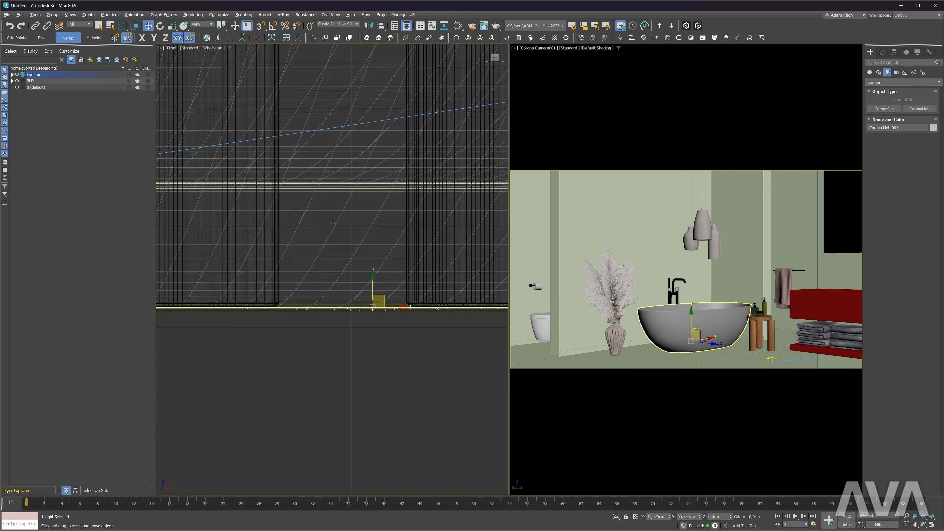
scroll(332, 223, down, 10)
drag(334, 211, 337, 142)
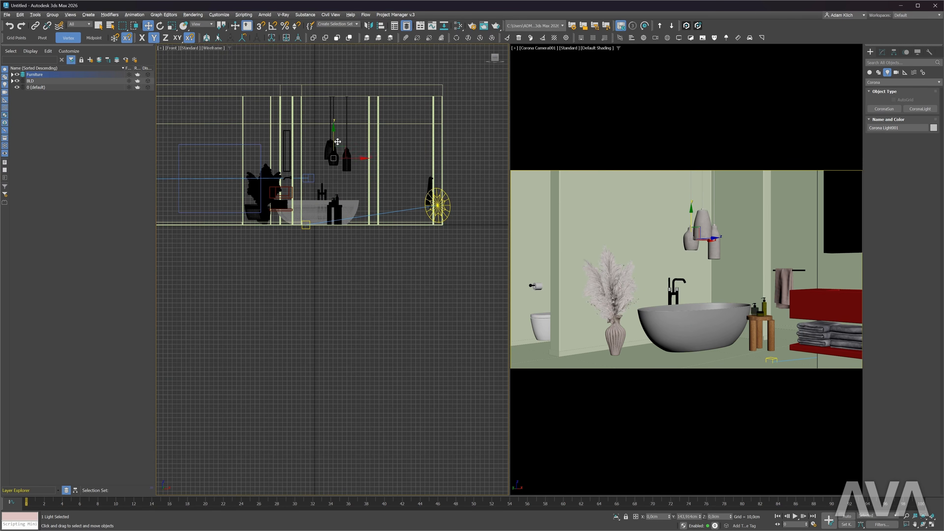
Clone the disk light as an instance and align the copy with a neighbouring pendant lamp.
key(t)
scroll(314, 185, down, 3)
shift+drag(311, 184, 375, 179)
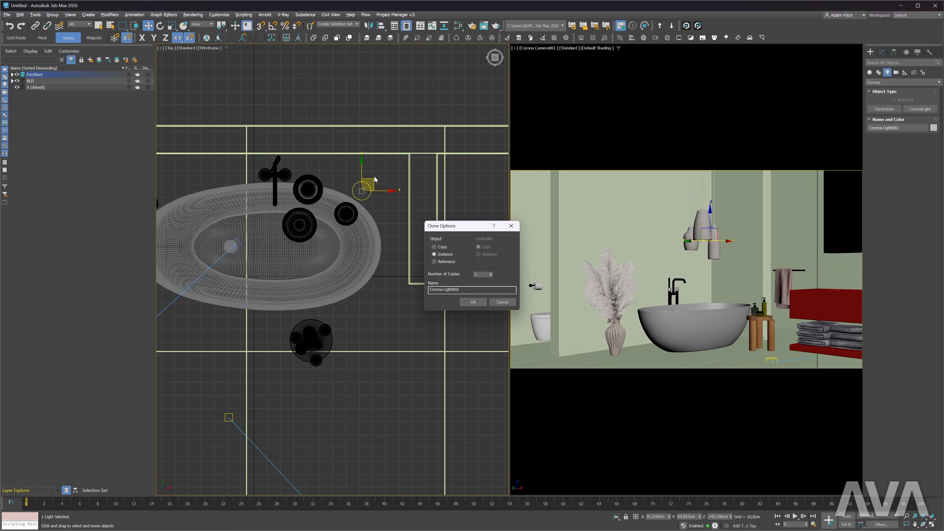
click(473, 302)
scroll(316, 217, up, 2)
key(alt+a)
click(312, 229)
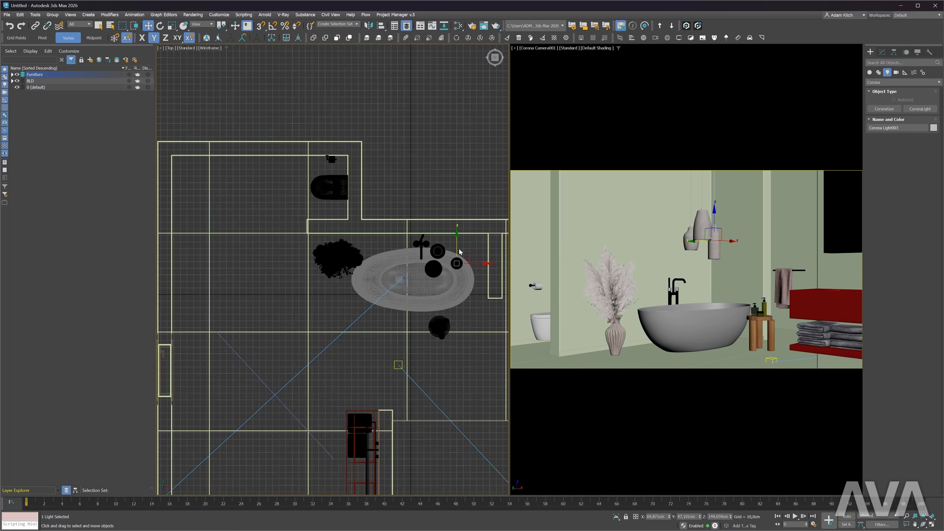
Place instanced copies of the disk light near the ceiling, beside the toilet and in front of the vanity.
scroll(434, 234, down, 2)
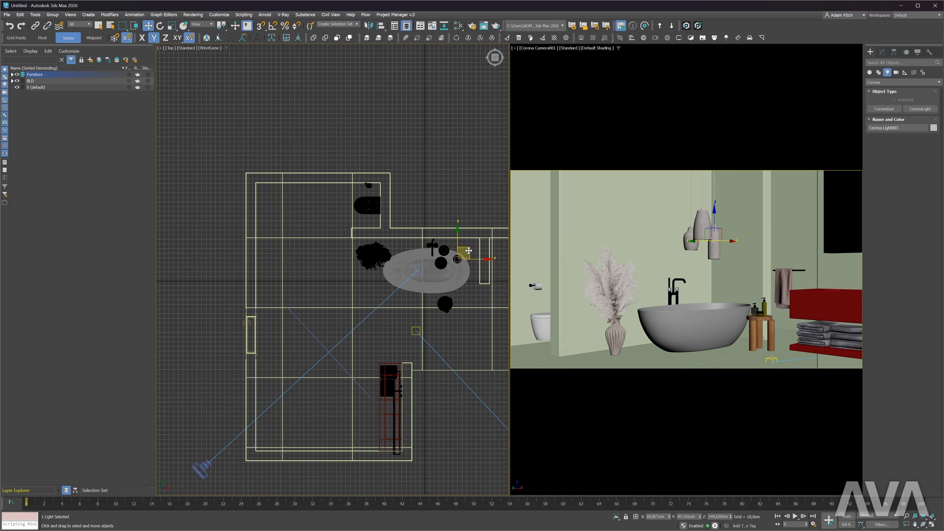
shift+drag(434, 233, 375, 209)
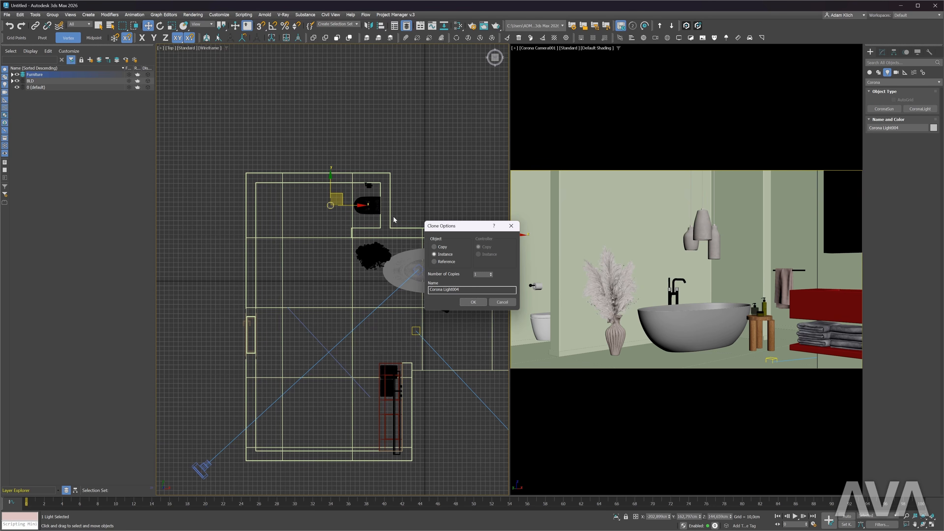
click(480, 302)
key(f)
drag(370, 192, 390, 83)
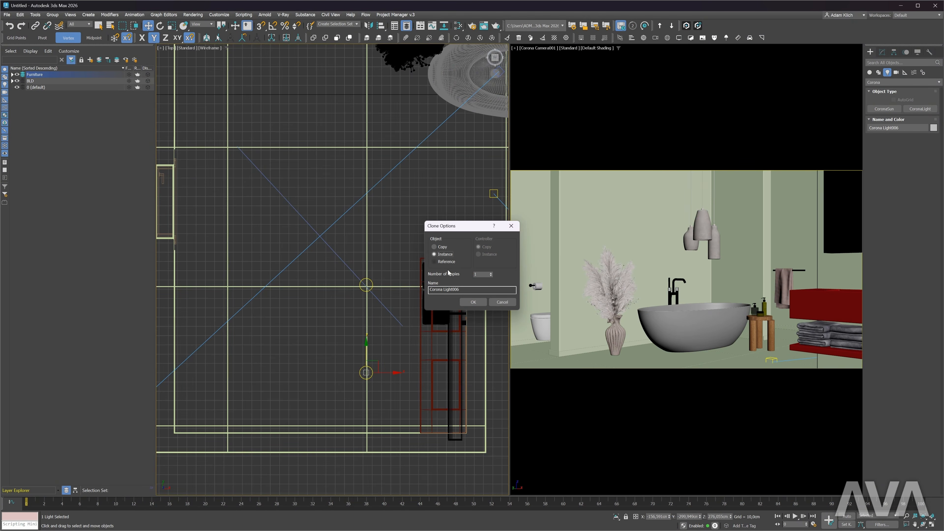
click(473, 302)
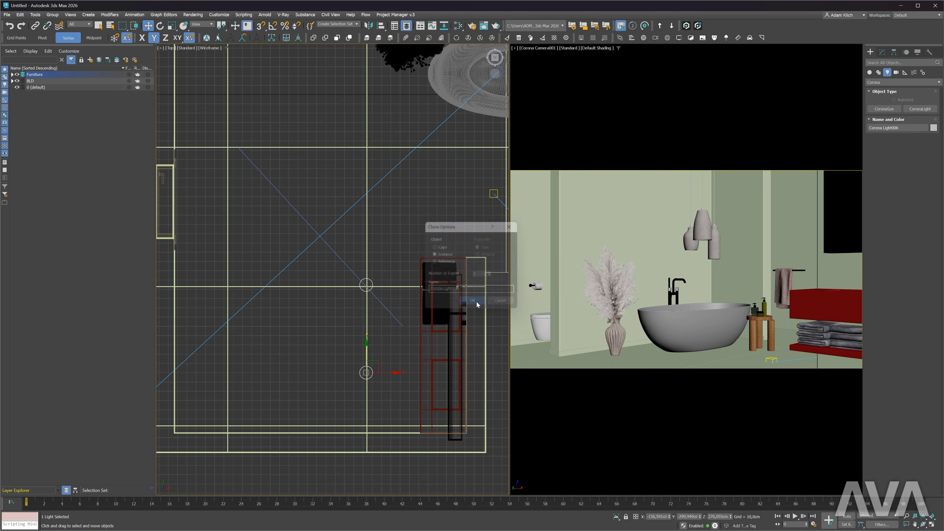
Draw a rectangular Corona Light over the mirror above the vanity in the left view.
key(l)
click(920, 108)
click(903, 206)
click(891, 217)
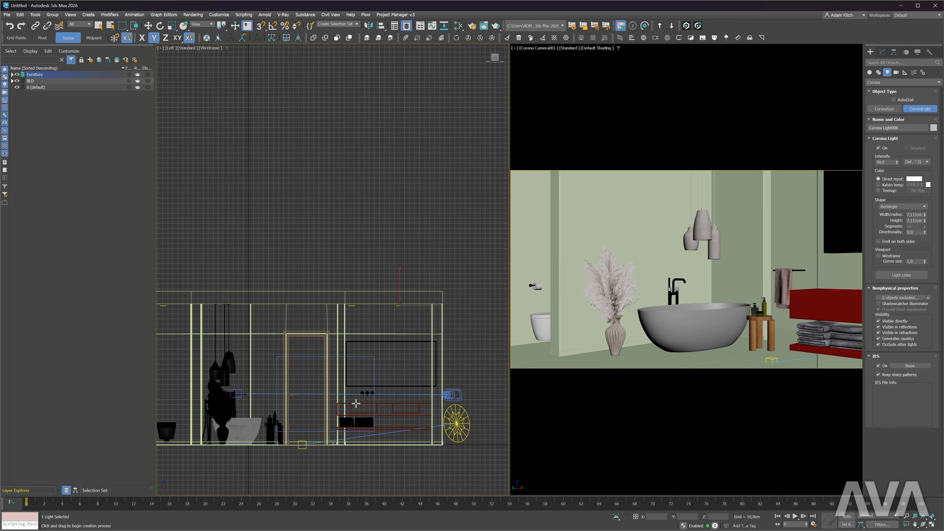
scroll(353, 377, up, 5)
drag(337, 272, 492, 346)
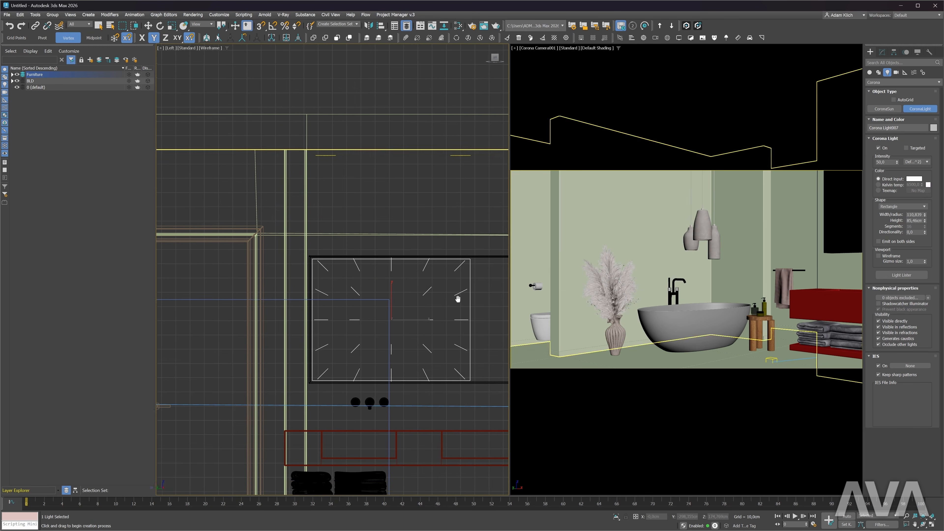
Move the rectangular light along X so it sits just behind the mirror, against the vanity wall.
key(w)
key(t)
scroll(442, 329, up, 5)
drag(441, 334, 376, 327)
scroll(444, 225, down, 4)
scroll(442, 215, down, 3)
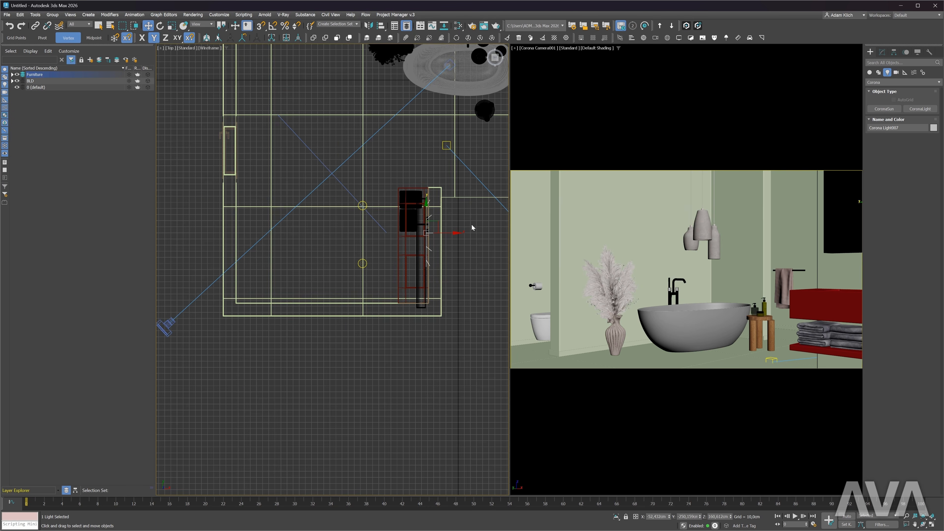
right_click(477, 215)
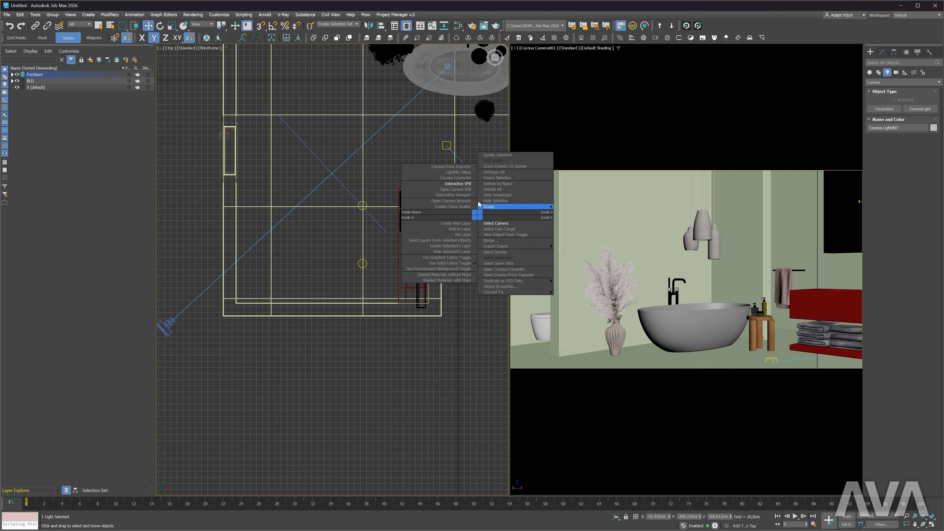
click(468, 173)
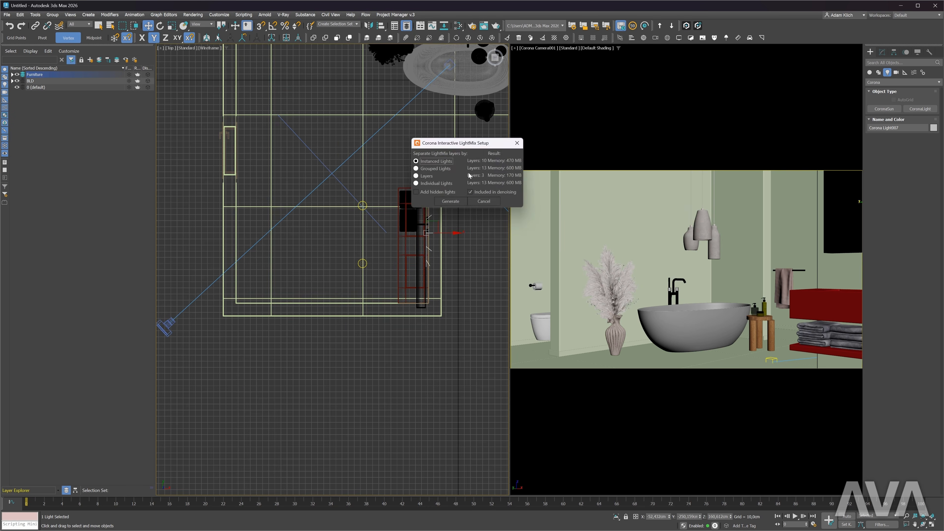
click(516, 139)
Generate the interactive LightMix render elements for the scene, separated by instanced lights.
click(472, 26)
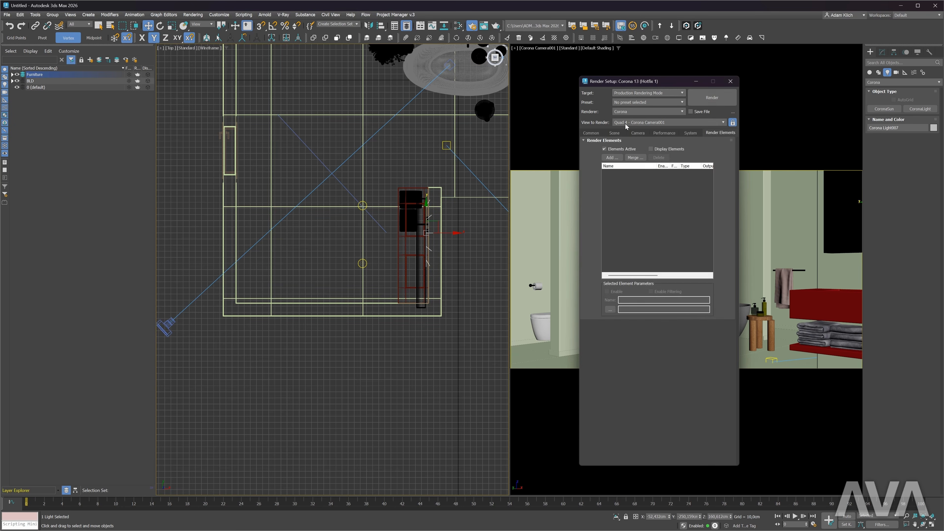
click(615, 133)
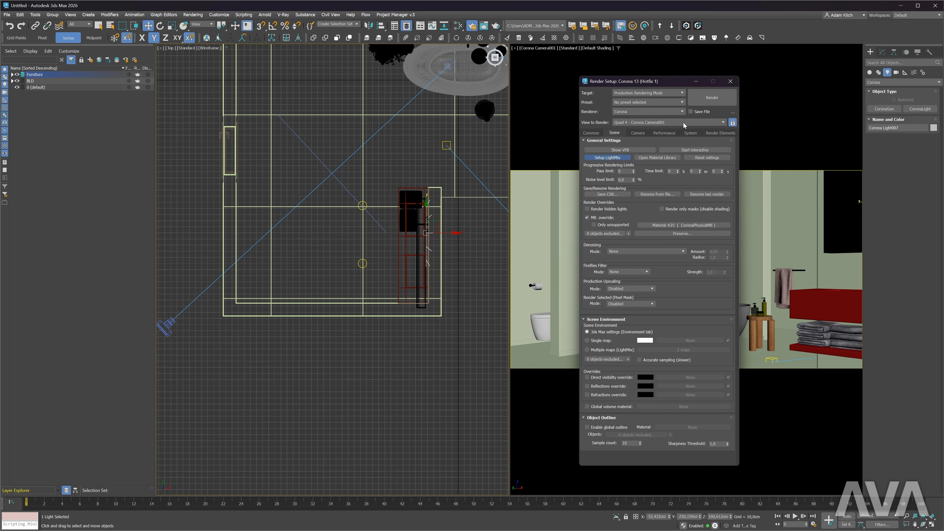
click(713, 150)
drag(627, 124, 415, 141)
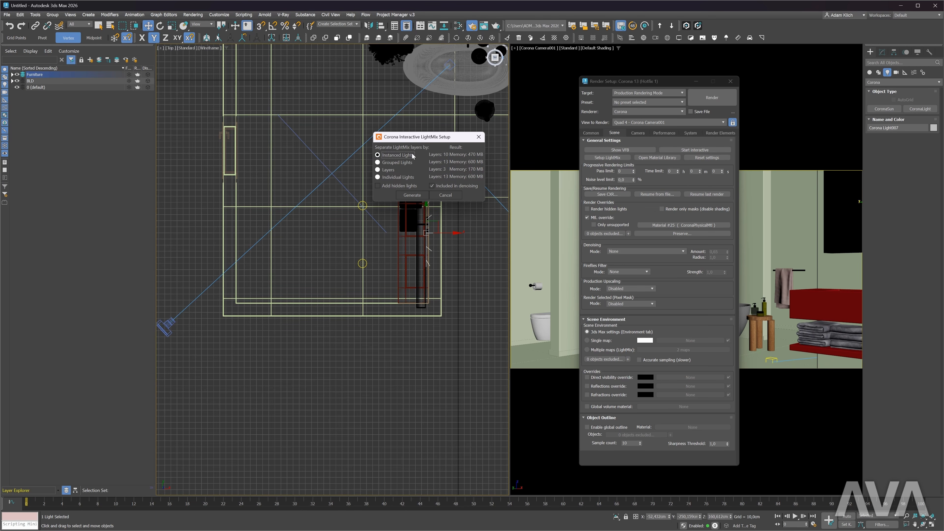
click(408, 196)
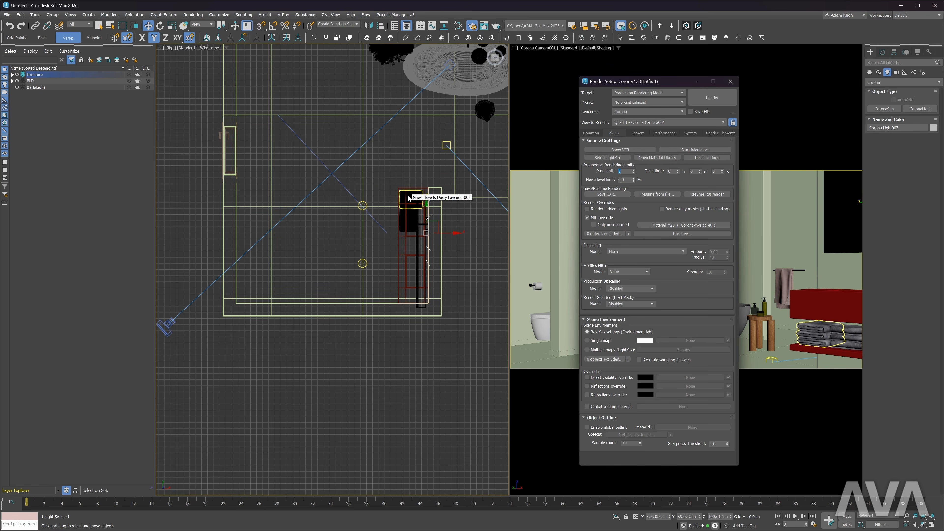
Delete the three NYRA Wabi Sabi pendant elements from the generated render elements.
click(719, 133)
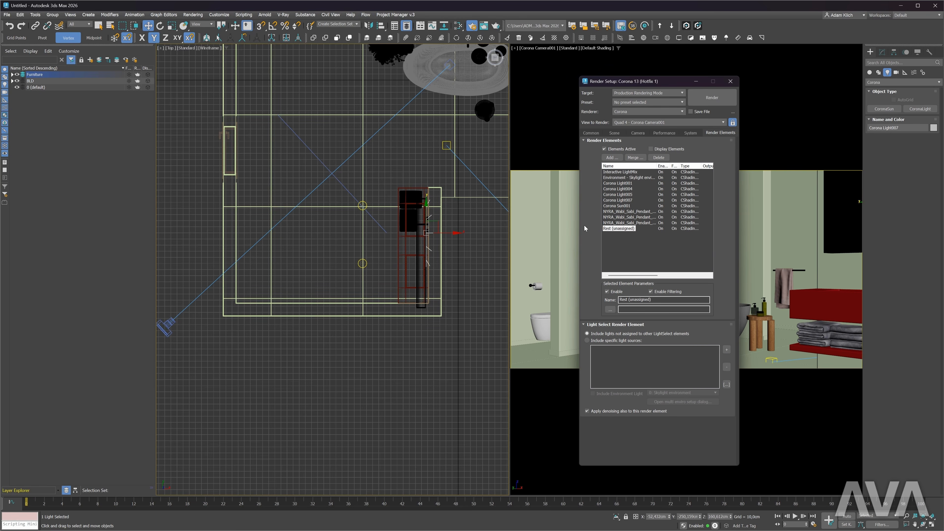
drag(655, 82, 426, 94)
click(393, 223)
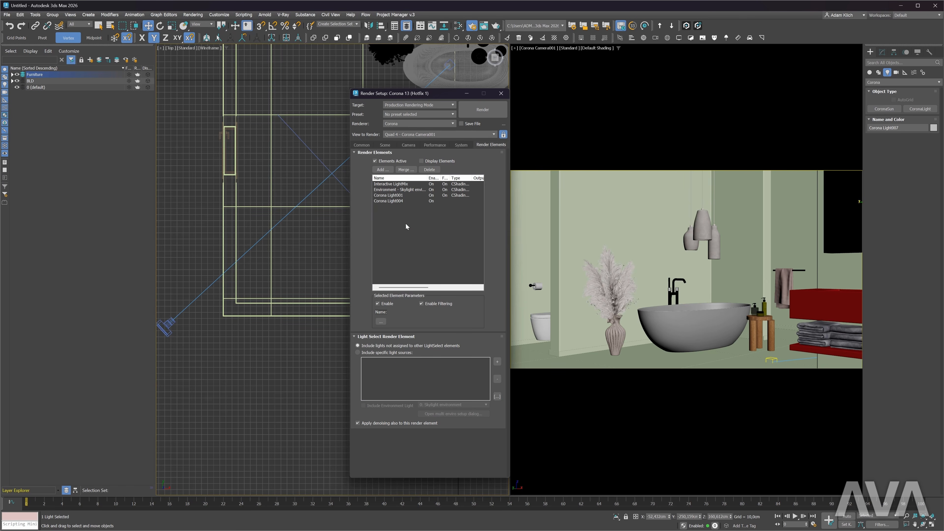
shift+click(409, 234)
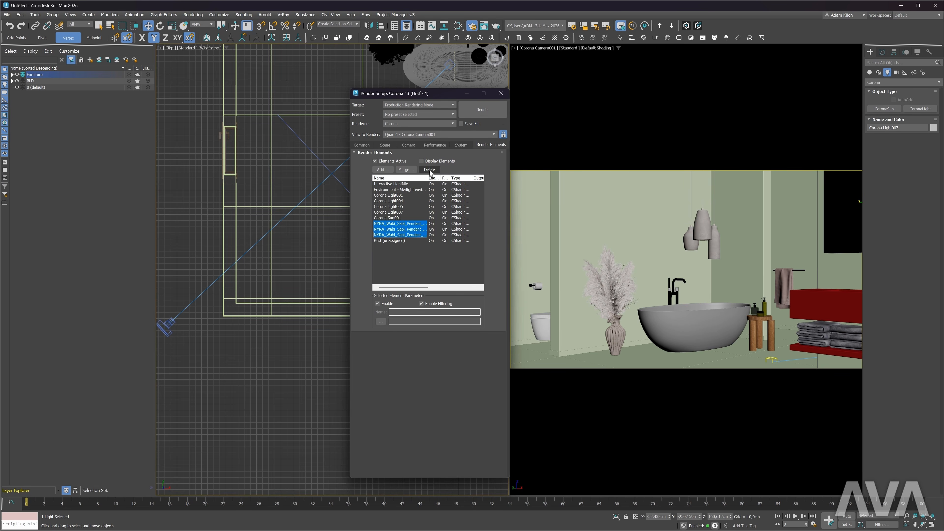
click(430, 170)
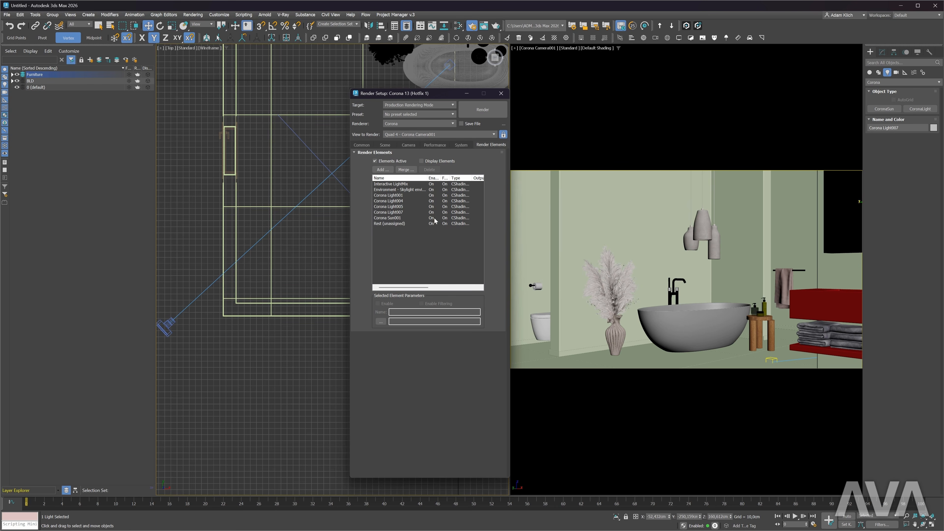
click(390, 223)
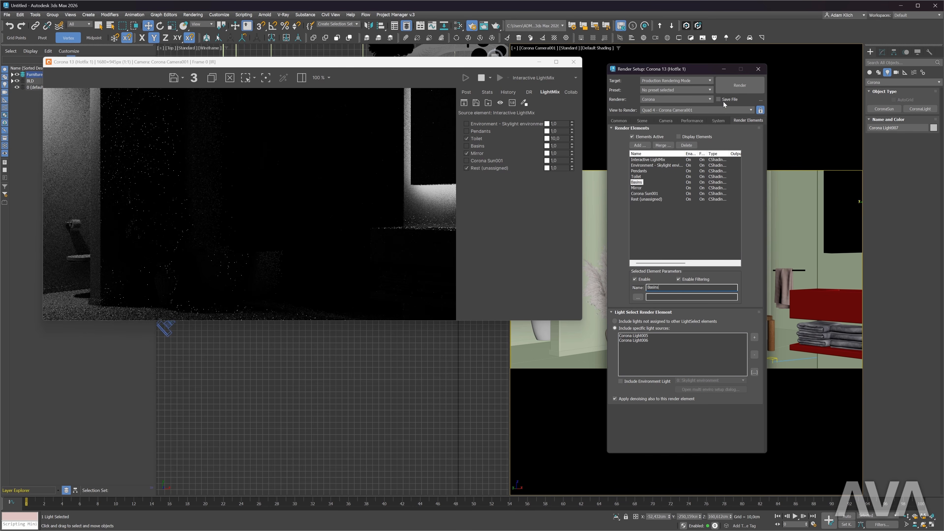
Close the render setup, disable Mirror and Toilet in LightMix, and enable Pendants at an intensity of 4.
click(758, 69)
click(467, 153)
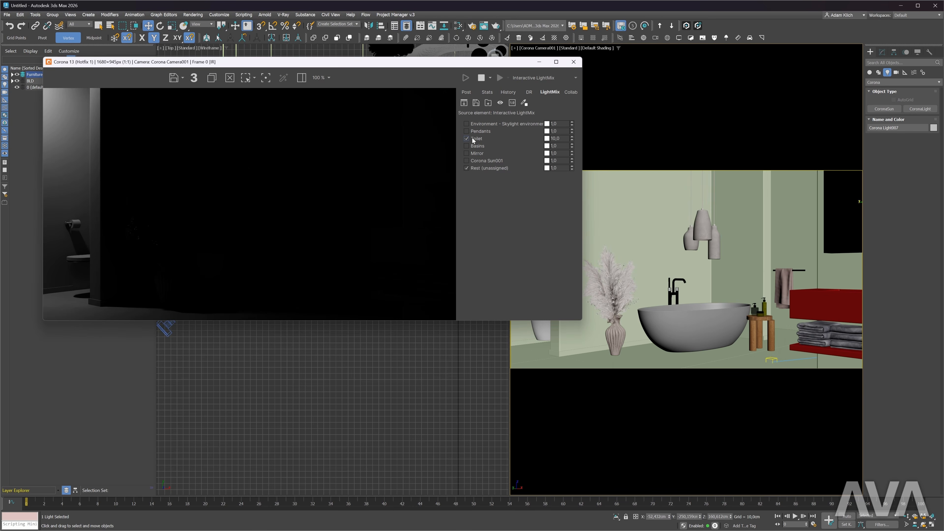
click(466, 139)
click(466, 132)
click(557, 131)
text(4)
key(Return)
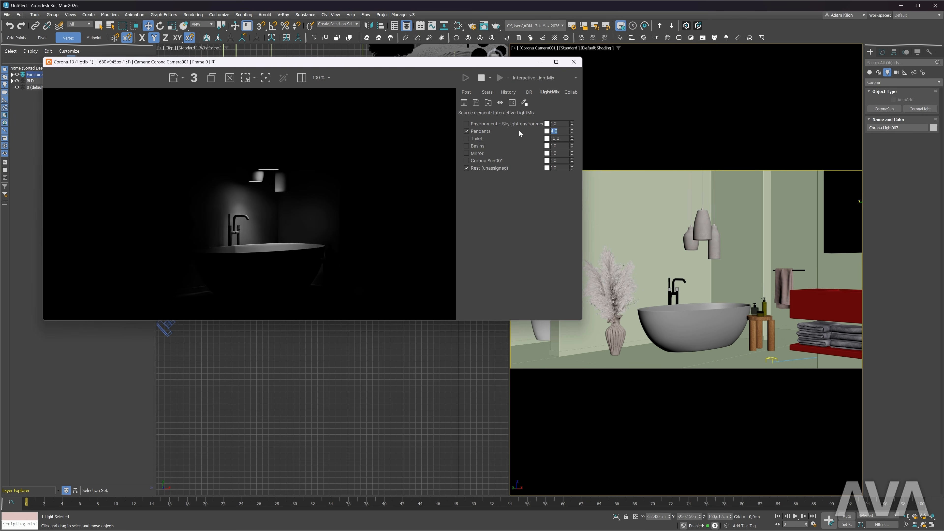
Try tinting the Pendants LightMix layer with a colour temperature of 3500 K.
click(547, 131)
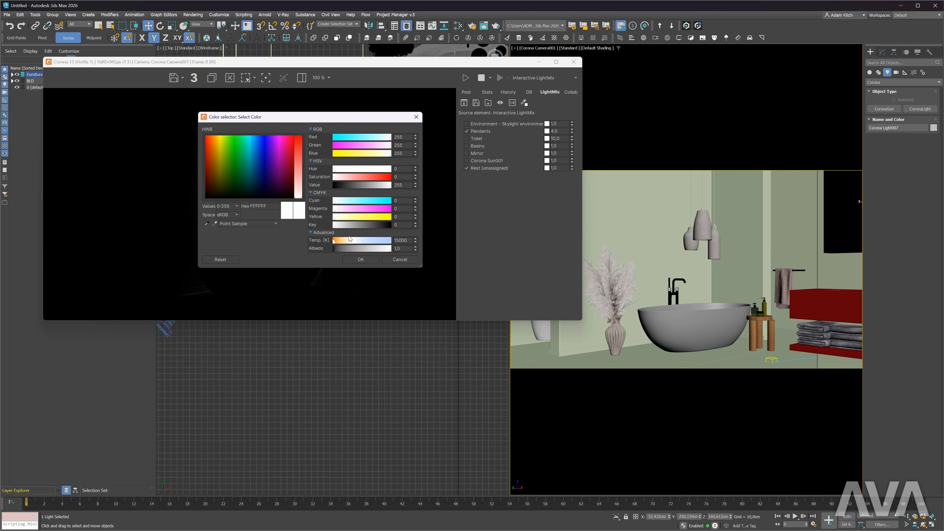
drag(341, 119, 617, 103)
drag(611, 223, 617, 226)
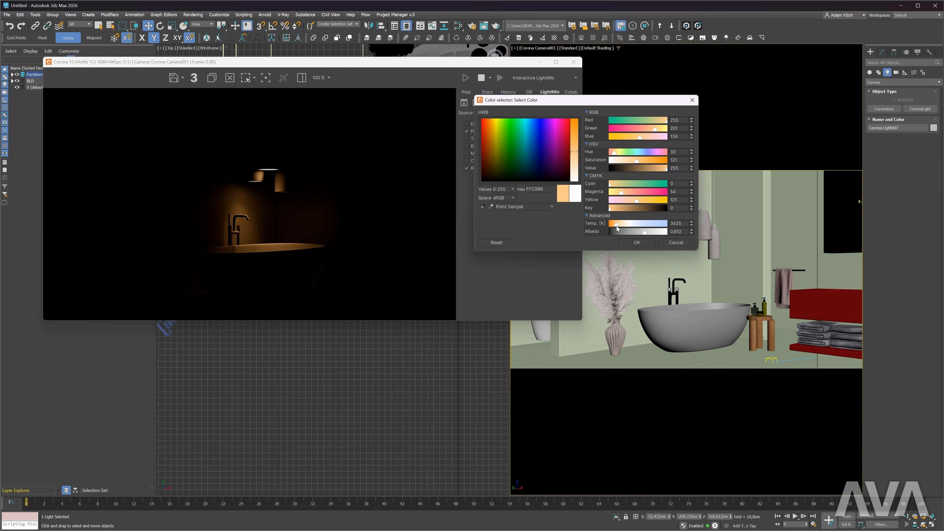
drag(616, 226, 617, 228)
double_click(687, 222)
text(3500)
key(Return)
Copy the tinted render to a separate frame window for comparison and cancel the LightMix colour change.
click(194, 77)
drag(480, 146, 122, 253)
click(676, 244)
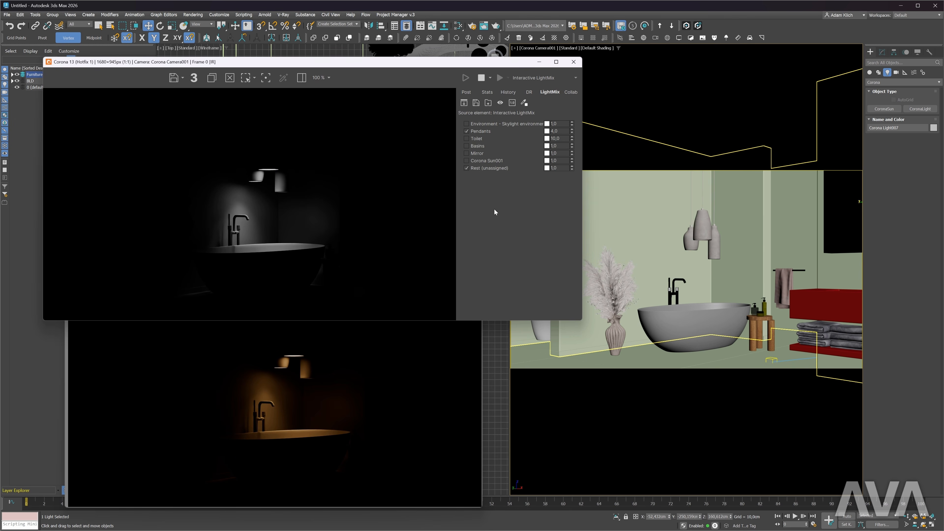
Restrict selection to lights, set the pendant lights' own Kelvin temperature to 3500, and close the comparison render copy.
click(78, 24)
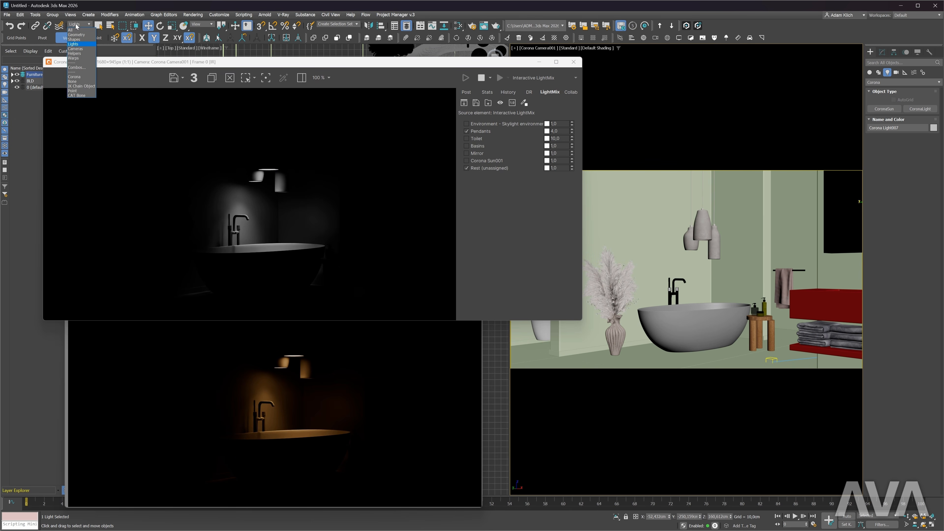
click(75, 44)
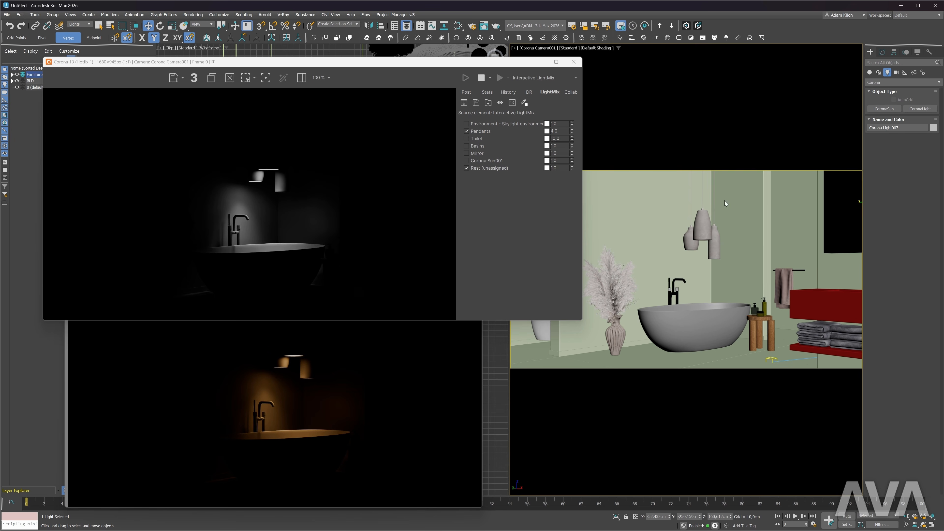
click(699, 234)
click(882, 52)
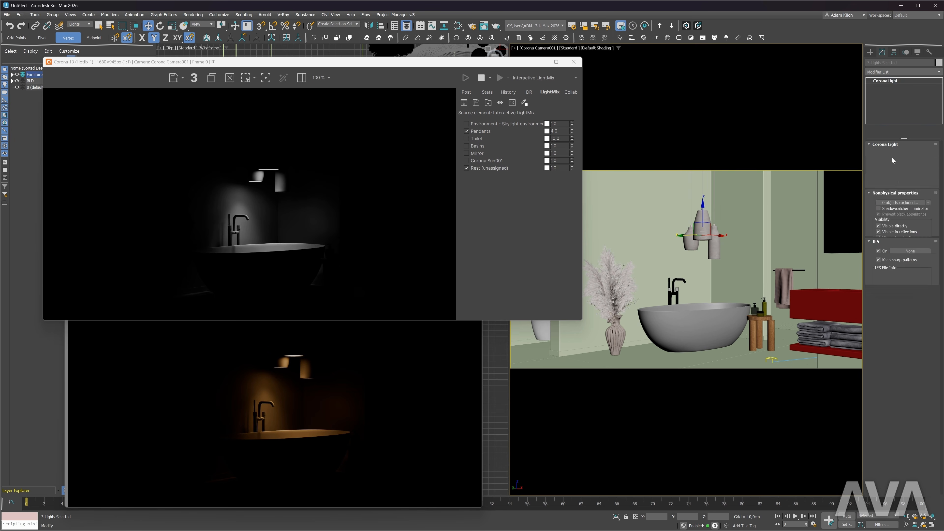
drag(916, 190, 901, 191)
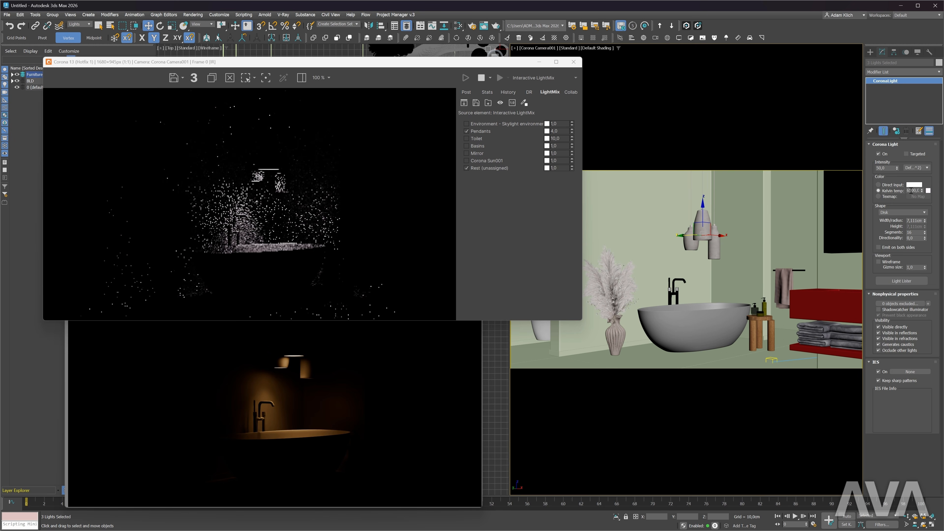
text(3500)
key(Return)
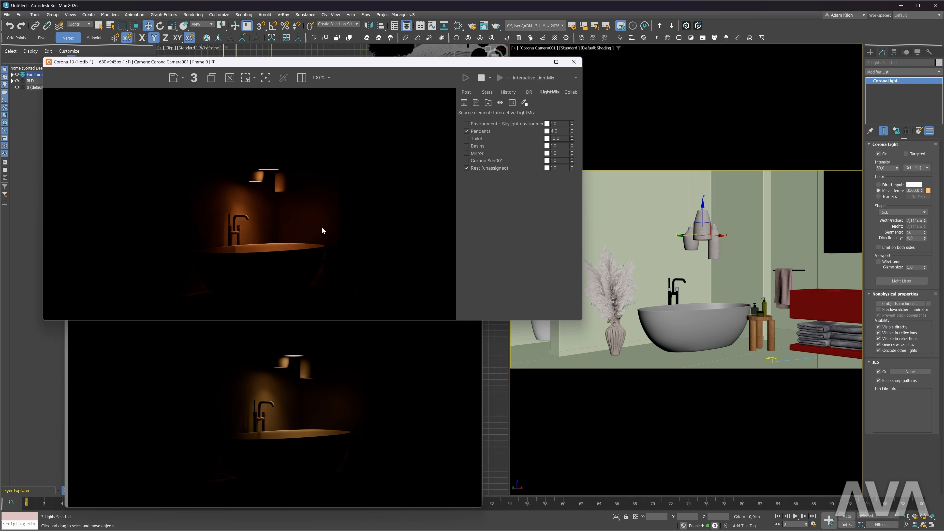
click(277, 401)
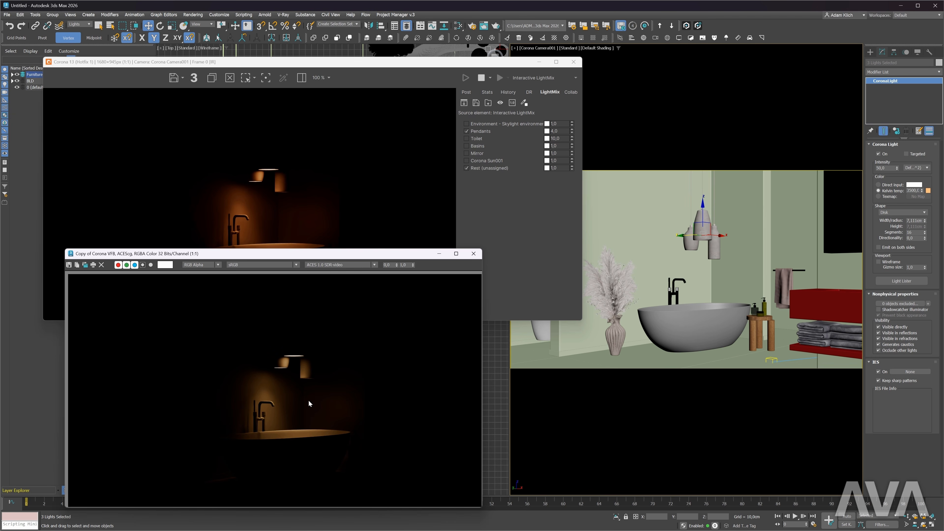
click(473, 253)
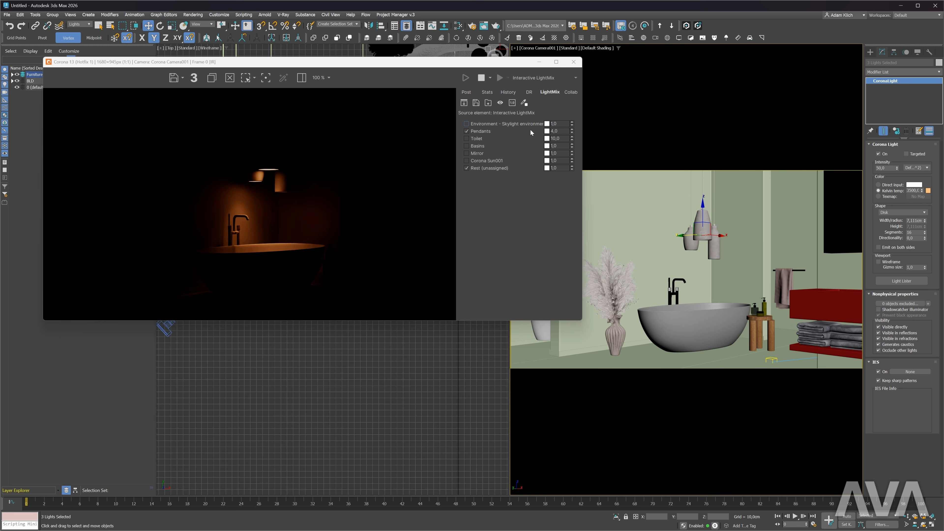
click(547, 131)
drag(358, 117, 530, 106)
drag(522, 234, 525, 232)
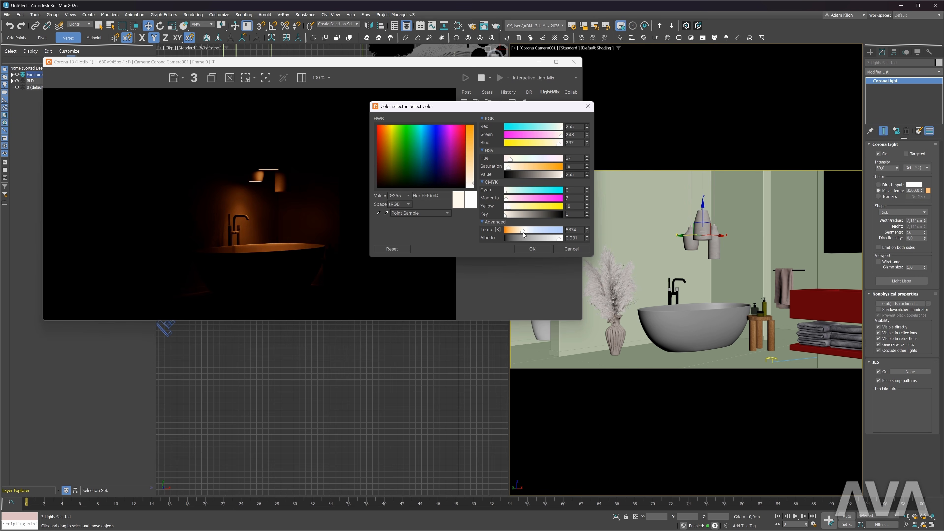
click(571, 248)
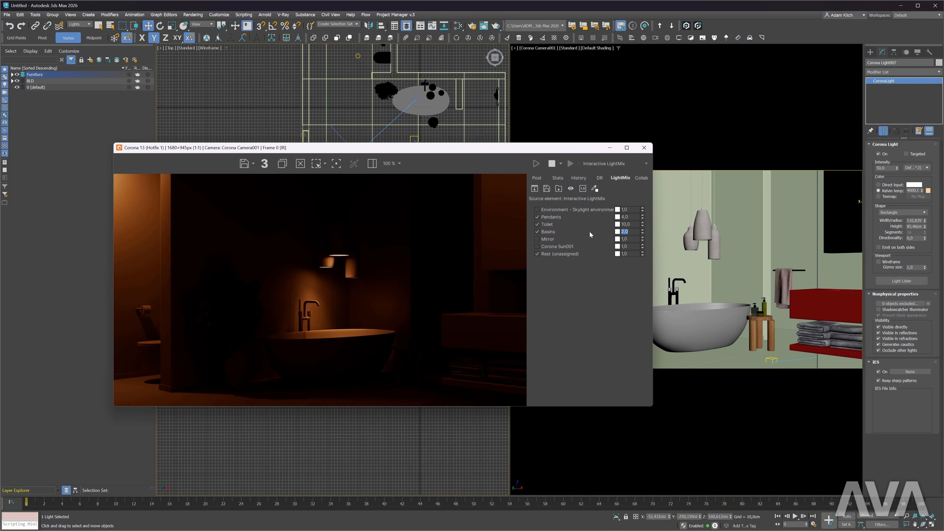
Enable the Mirror layer at an intensity of 0.15 and turn on the skylight environment and Corona Sun001 in LightMix.
click(538, 240)
drag(631, 240, 593, 240)
key(Return)
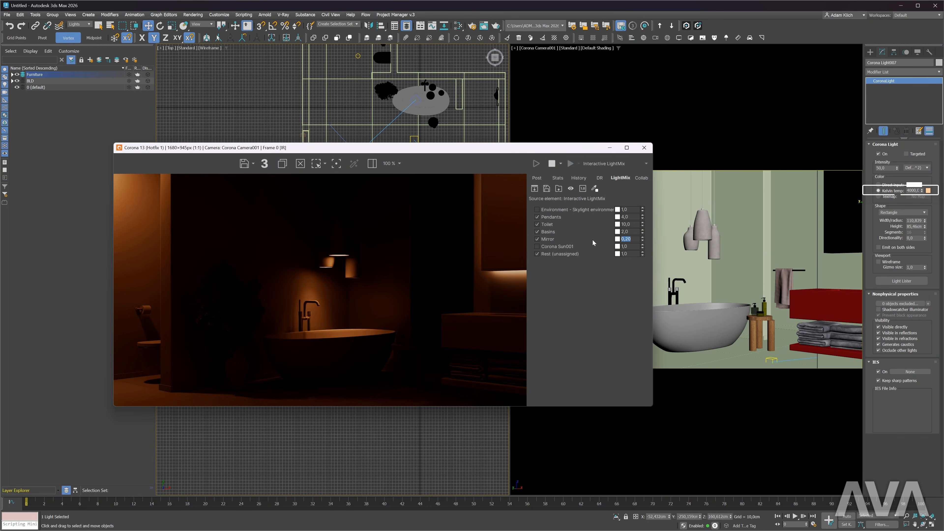
text(,15)
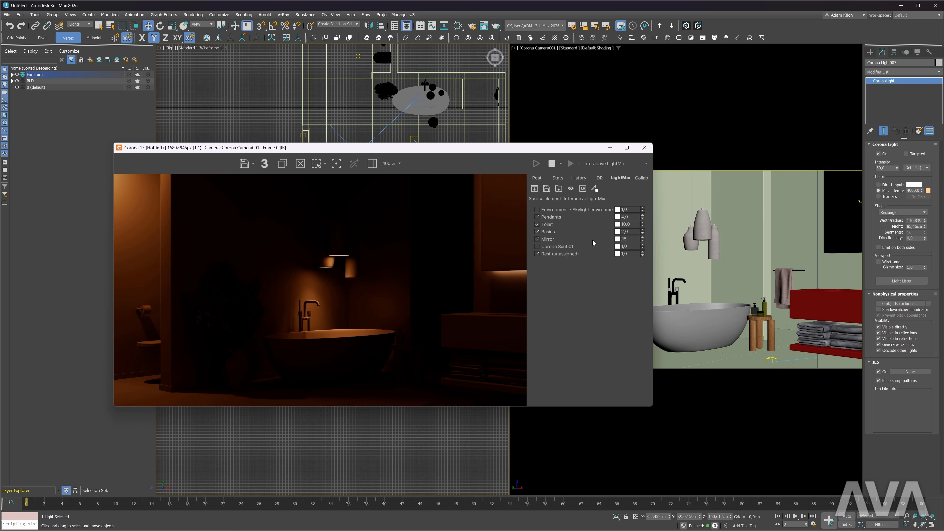
key(Return)
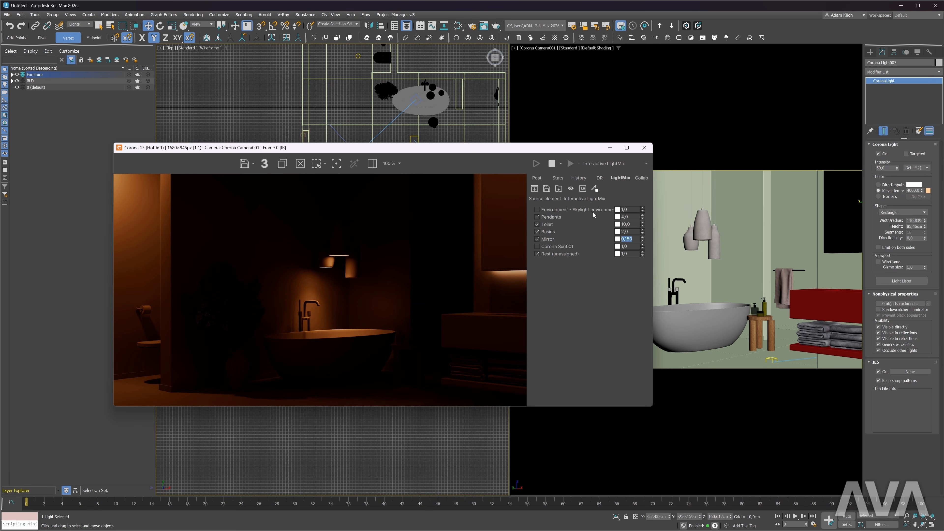
click(548, 209)
click(543, 247)
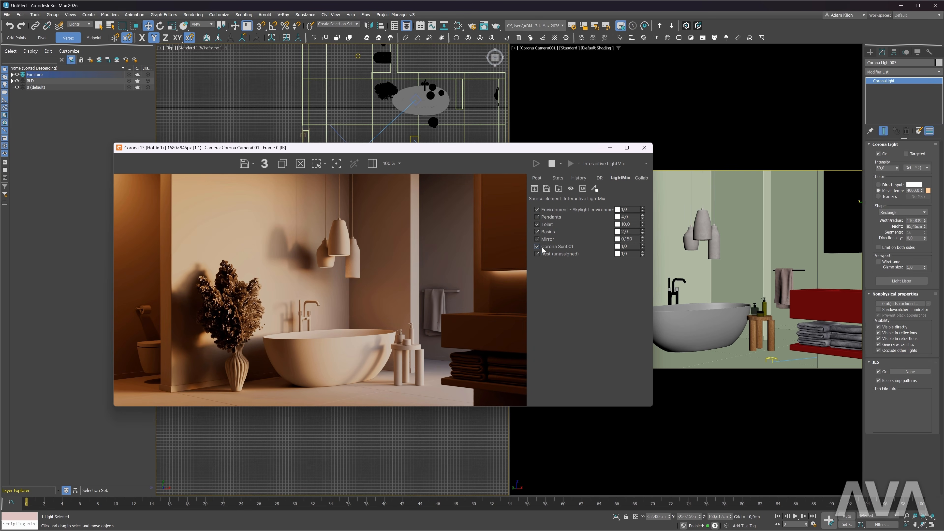
Try LightMix intensities of 4 and 15 for Toilet and 10 for Basins.
click(632, 225)
key(Return)
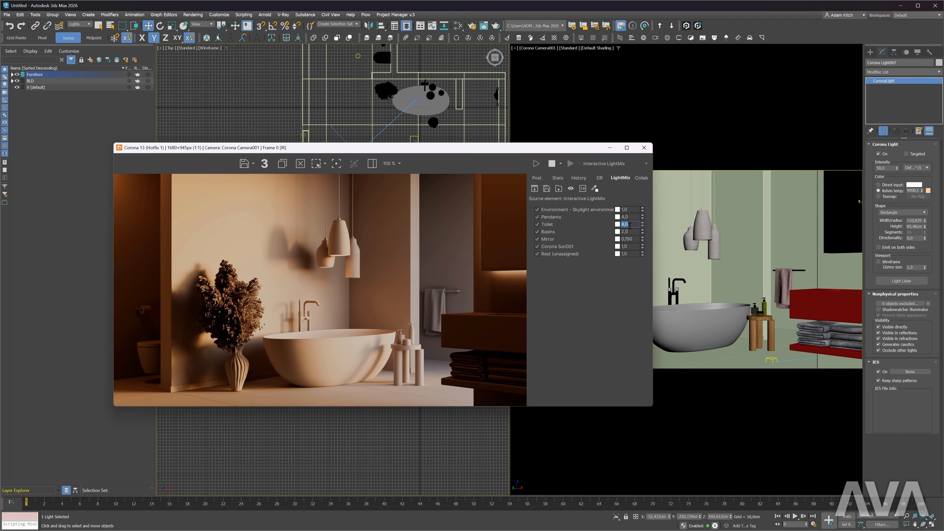
text(15)
key(Return)
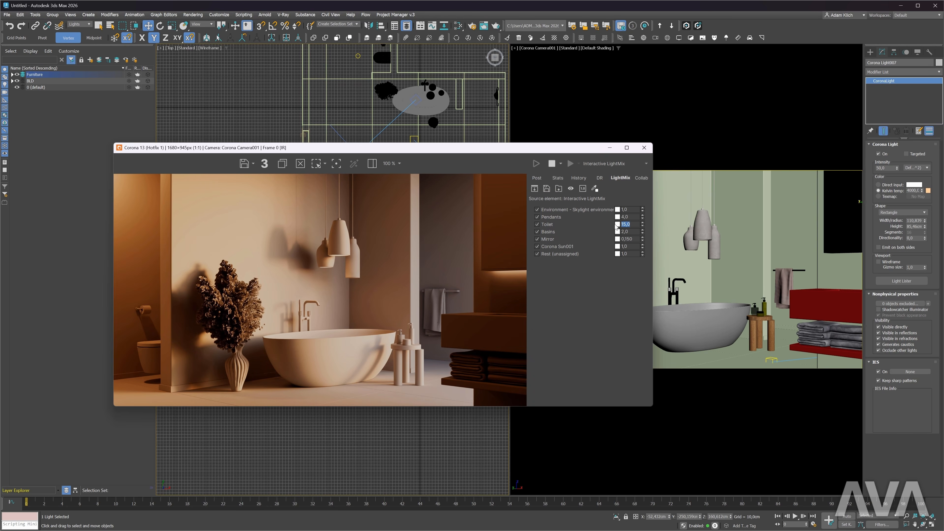
click(631, 232)
text(10)
key(Return)
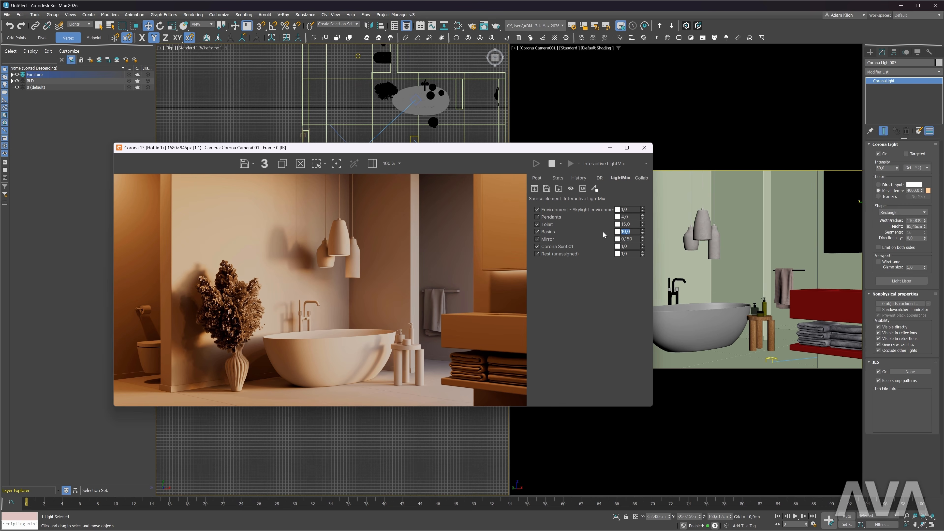
Set the LightMix intensities to 1.5 for Basins and 4 for Toilet.
text(1,5)
key(Return)
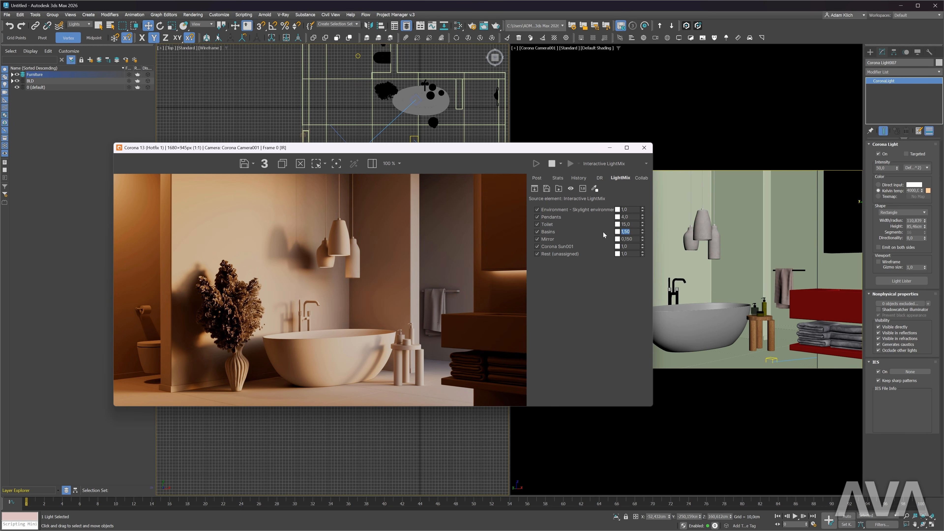
click(630, 225)
text(4)
key(Return)
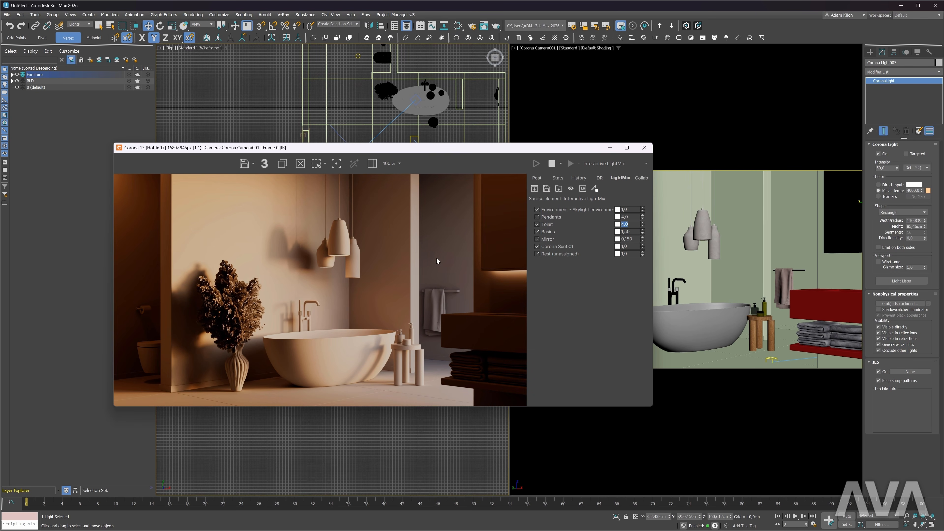
Compare the render with Corona Sun001 on and off, and set its LightMix intensity to 0.4.
click(536, 247)
click(536, 247)
click(536, 247)
click(536, 247)
click(536, 247)
click(537, 247)
key(Return)
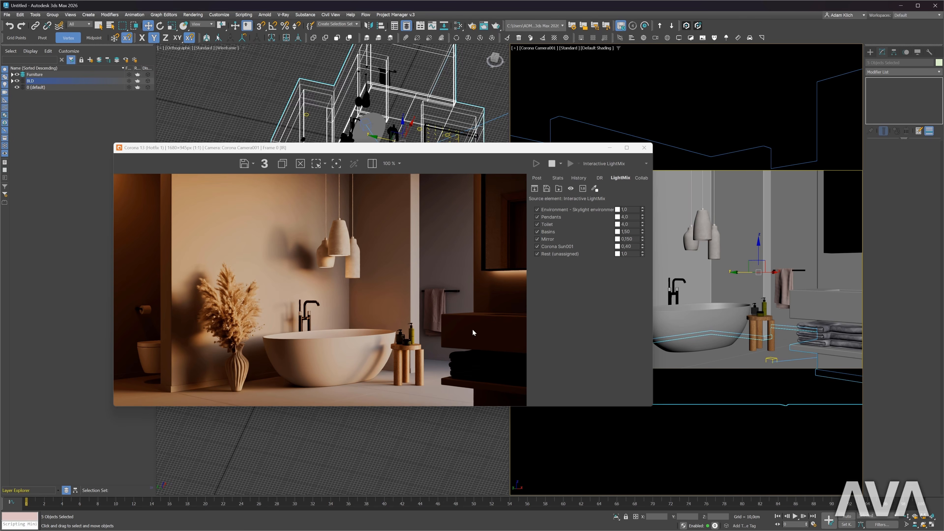
Open the Poliigon plugin, place its window beside the render, and show only the free assets.
click(686, 26)
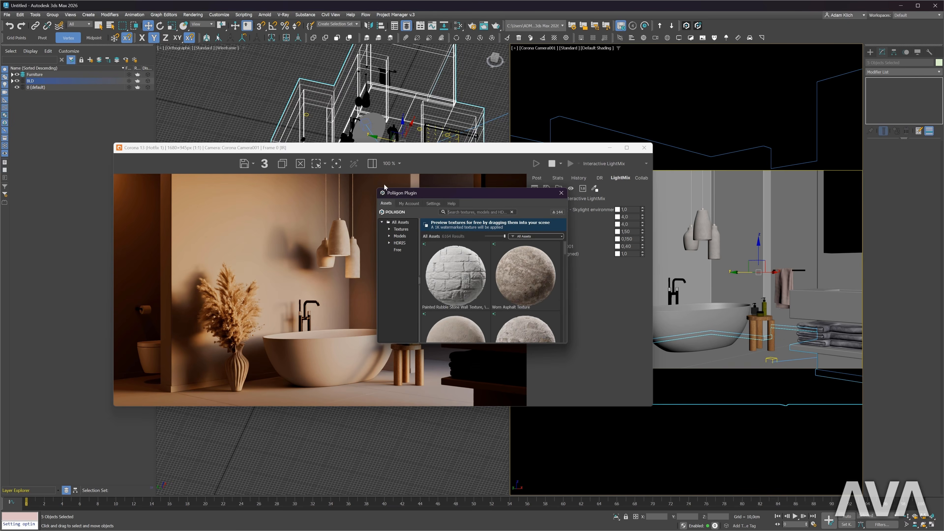
drag(362, 166, 262, 77)
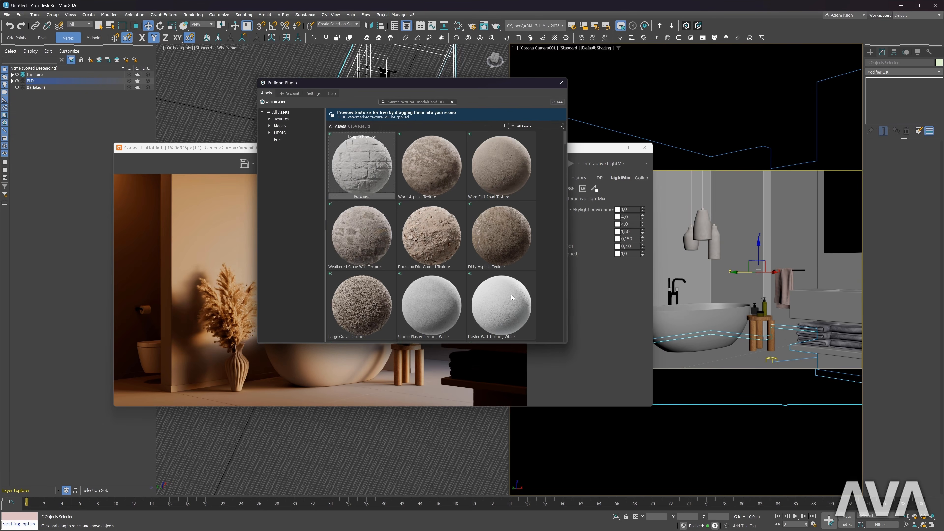
drag(500, 87, 681, 139)
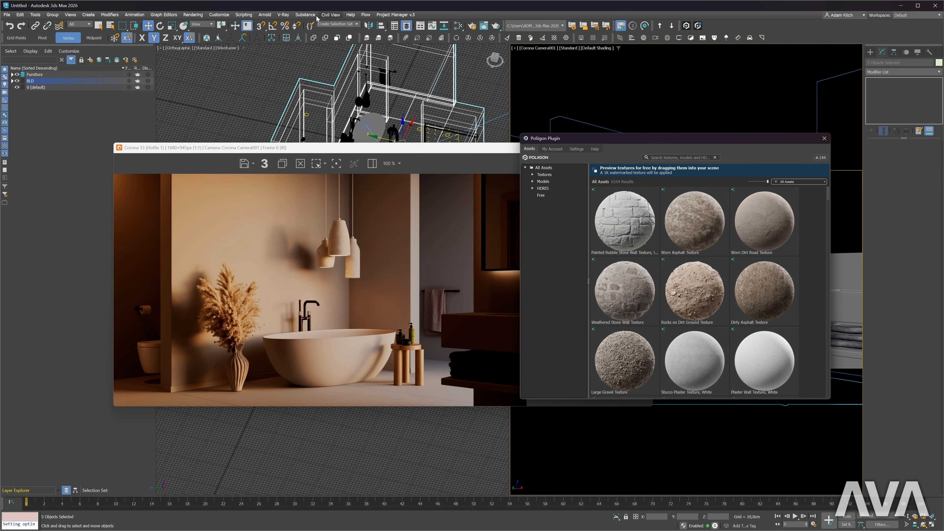
mouse_move(595, 197)
click(541, 196)
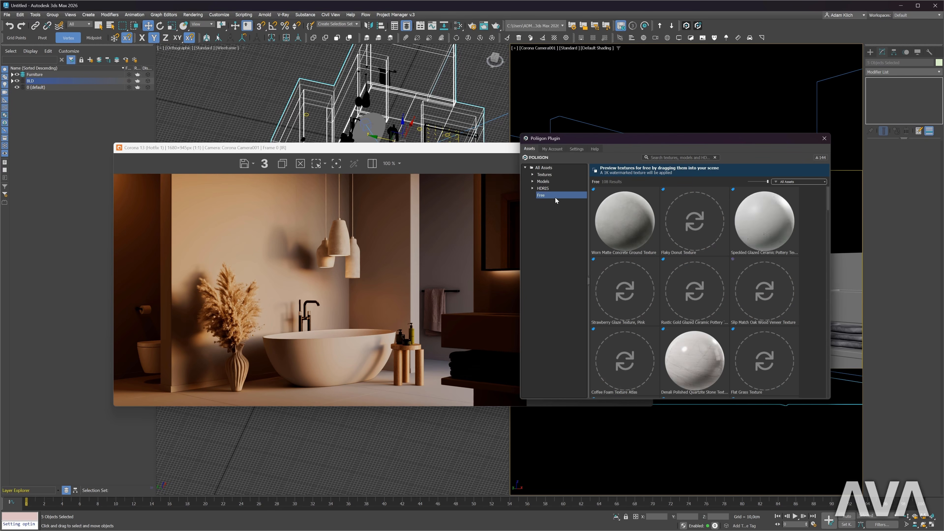
Open the Chaos Cosmos library and browse its Materials category down to Bricks.
right_click(606, 95)
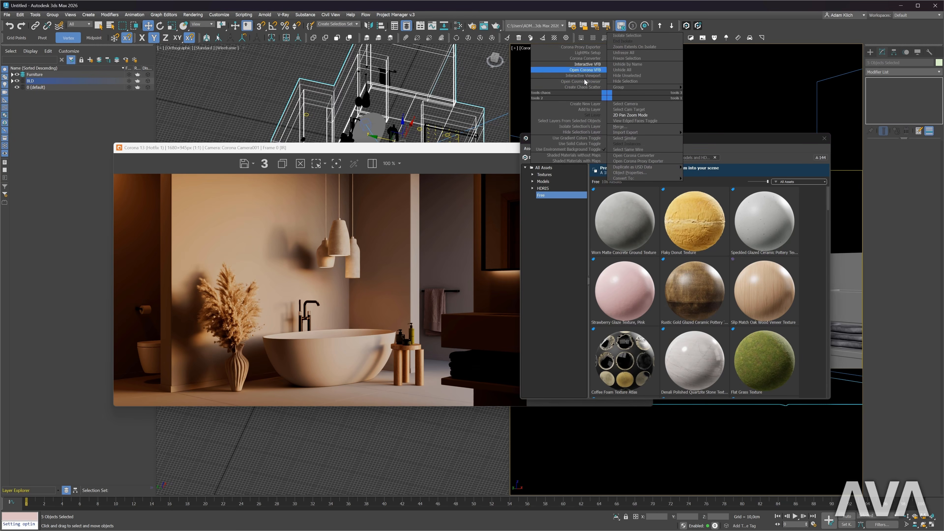
click(582, 82)
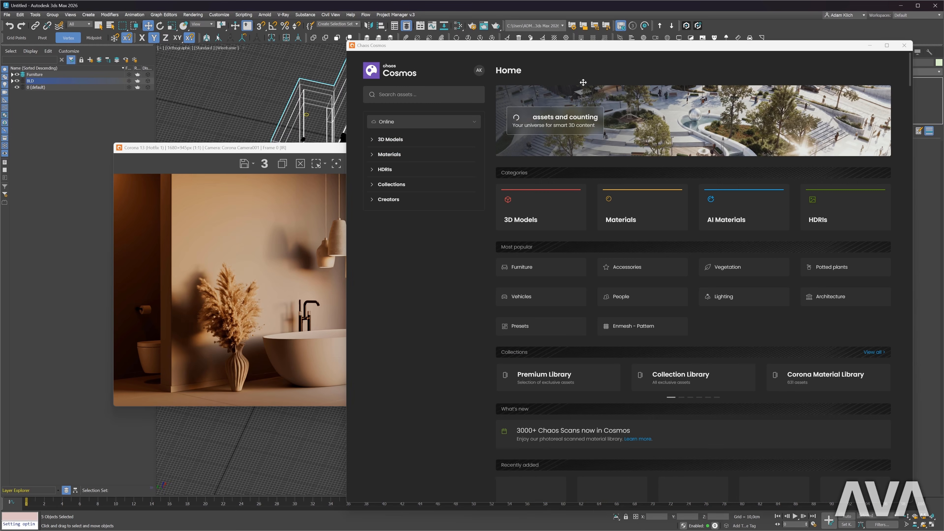
click(375, 156)
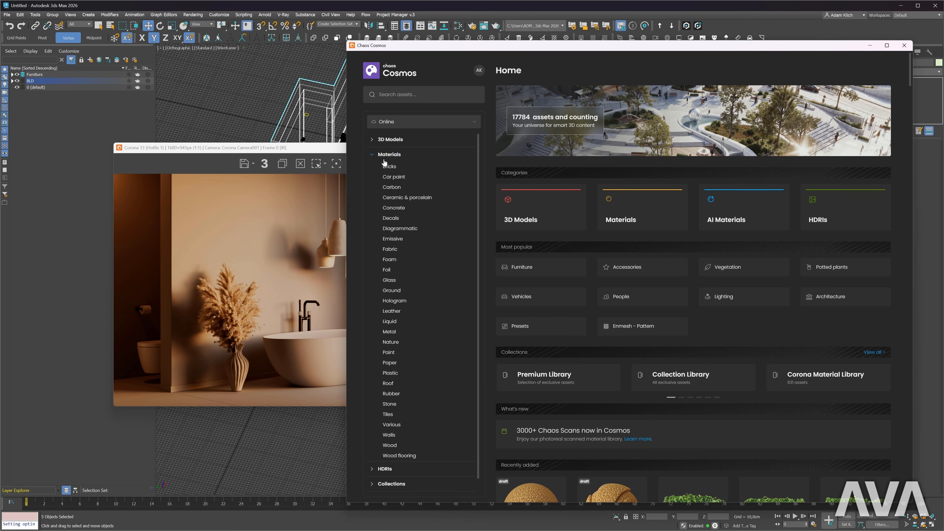
click(389, 167)
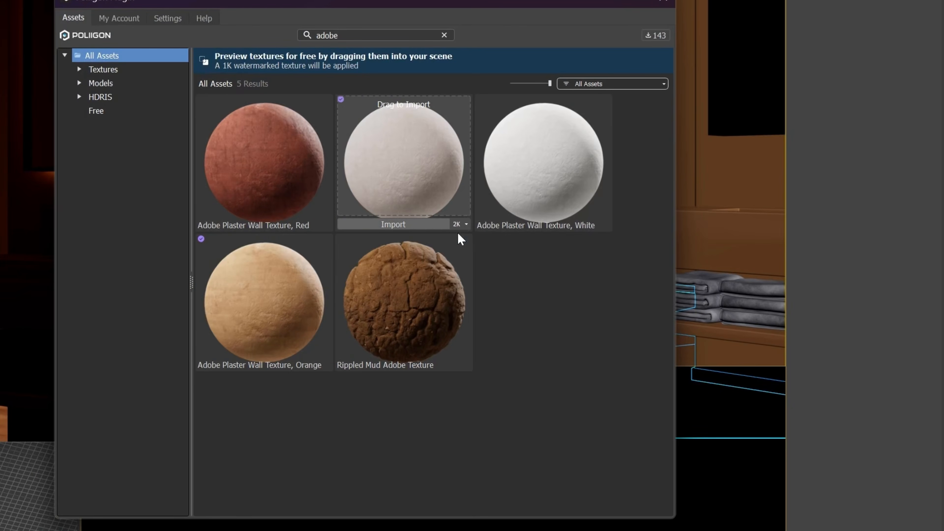
Import Poliigon's Adobe Plaster Wall Texture at 4K resolution, accepting the material properties prompt.
click(460, 224)
click(387, 269)
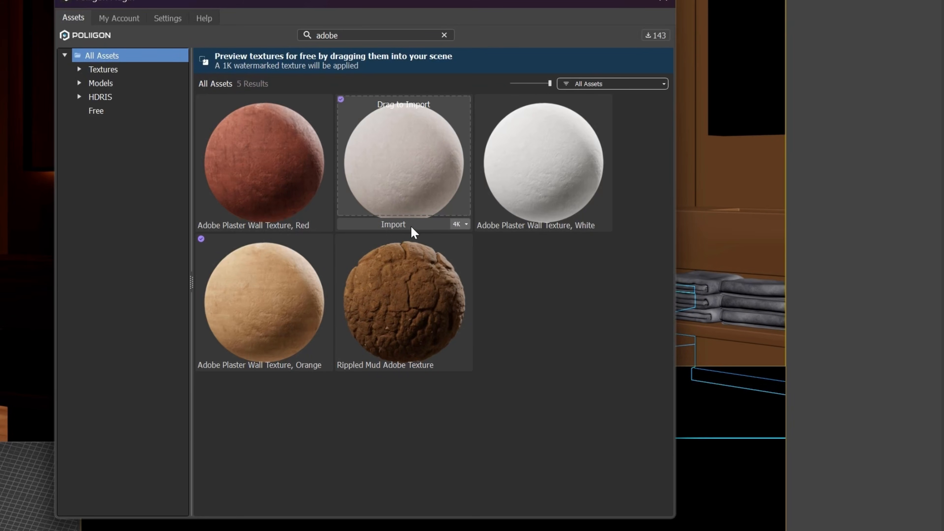
click(407, 226)
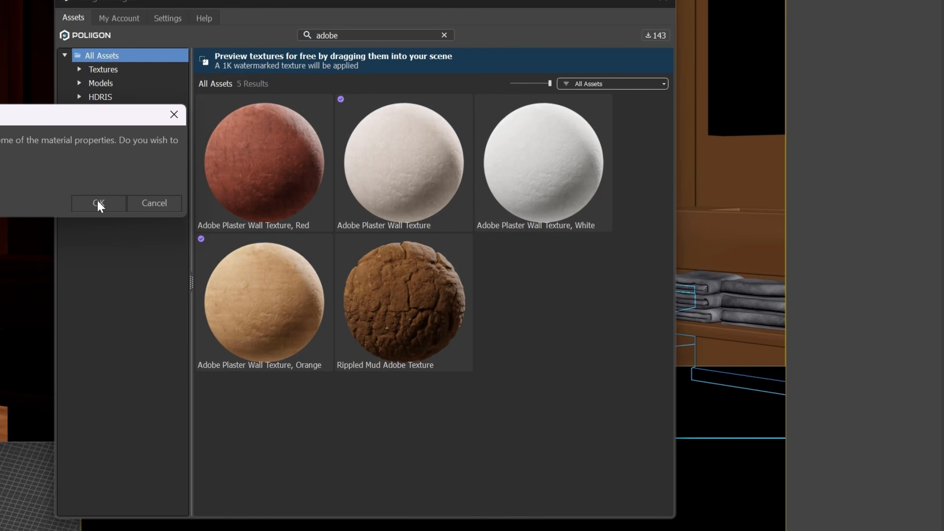
click(98, 203)
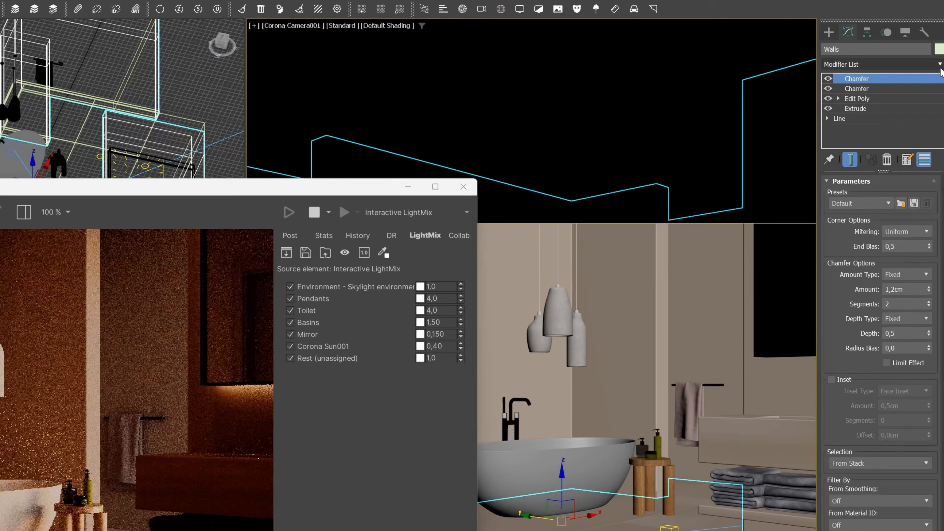
Add a UVW Map modifier to the Walls object with Box mapping and Real-World Map Size enabled.
click(940, 64)
text(uv)
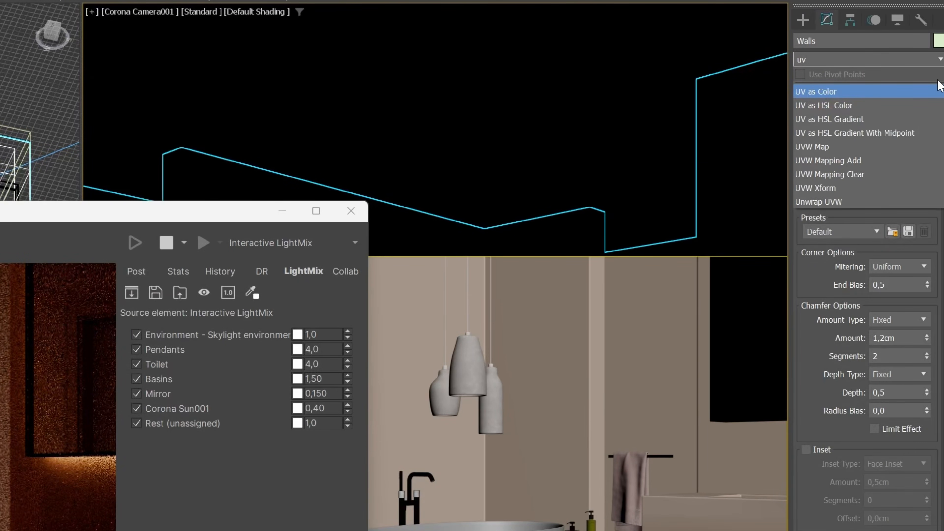
text(w)
key(Down)
key(Down)
key(Up)
key(Up)
key(Return)
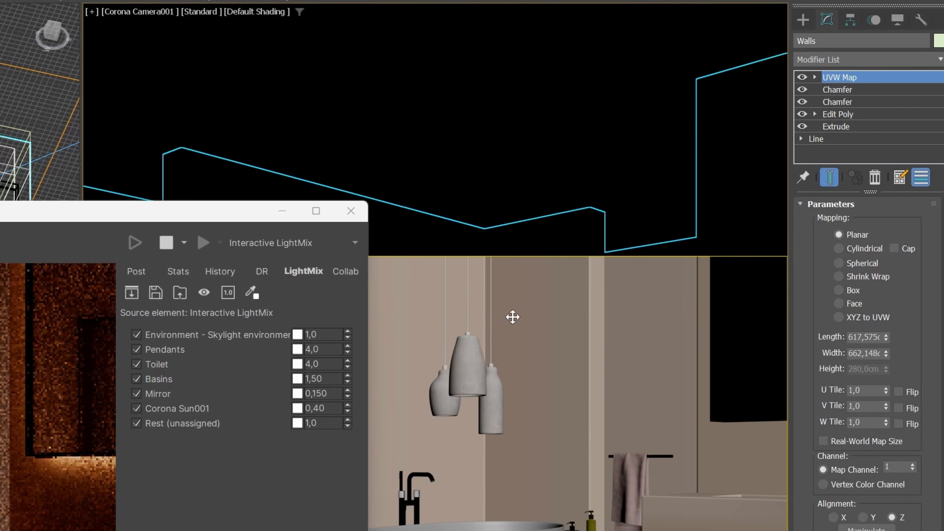
click(853, 291)
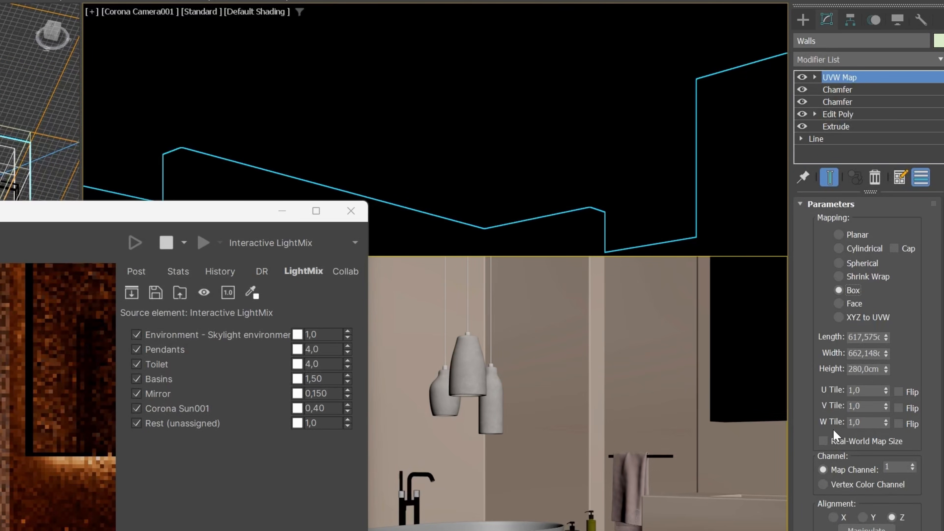
click(824, 441)
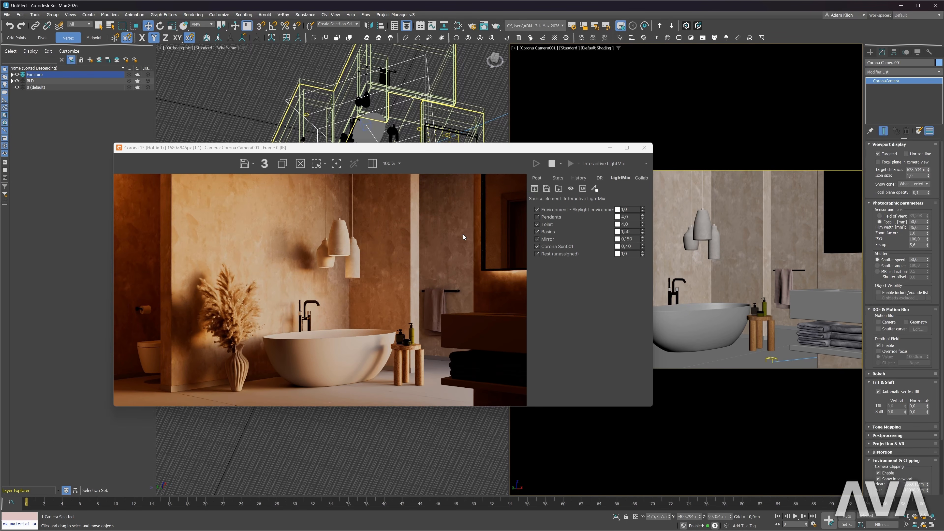
Open the Slate Material Editor and bring up the RammedEarth018_4K_CORONA wall material's settings.
drag(387, 150, 315, 138)
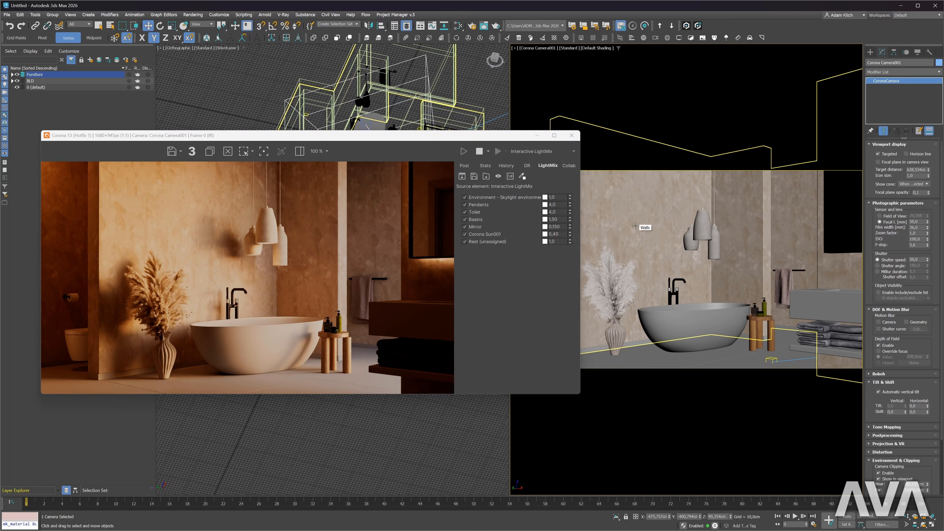
key(m)
scroll(348, 278, up, 8)
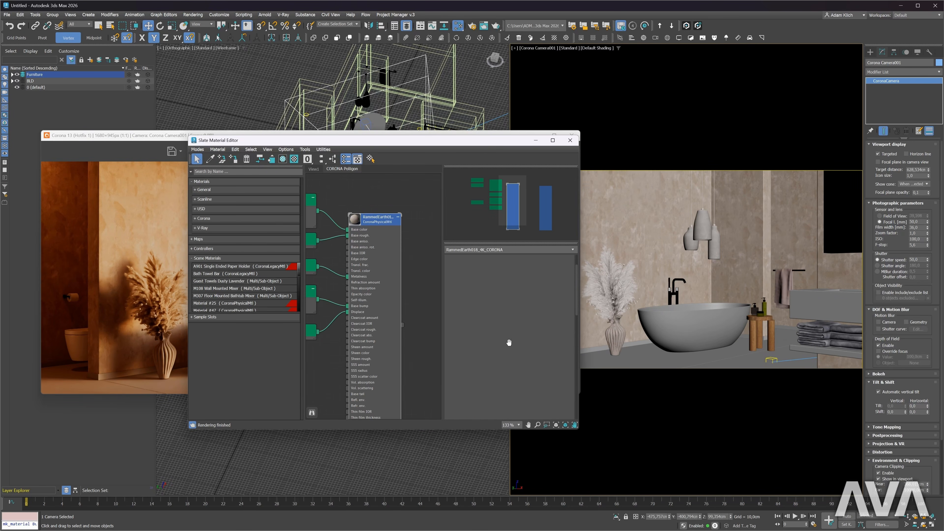
Try wall material displacement levels of -0.05 cm minimum and 0.05 cm maximum.
double_click(495, 385)
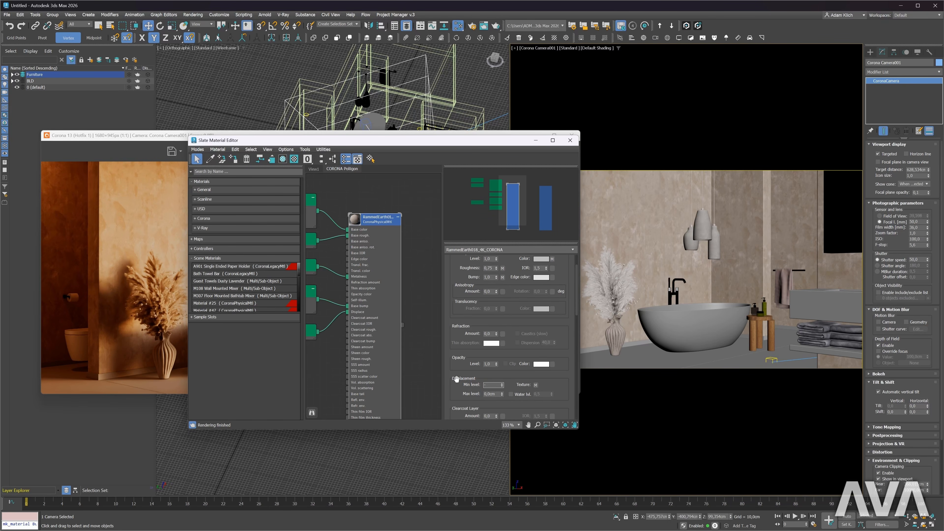
text(-,05)
key(Tab)
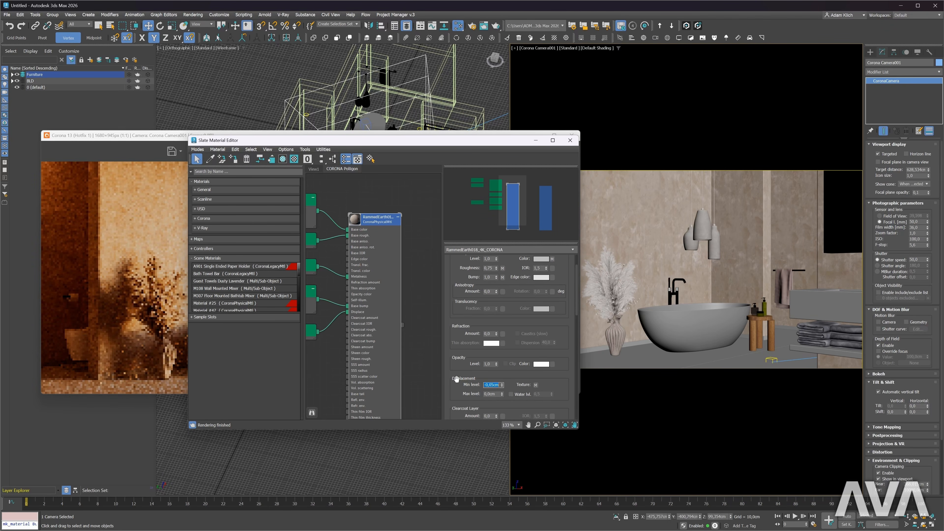
text(-0,05)
key(Return)
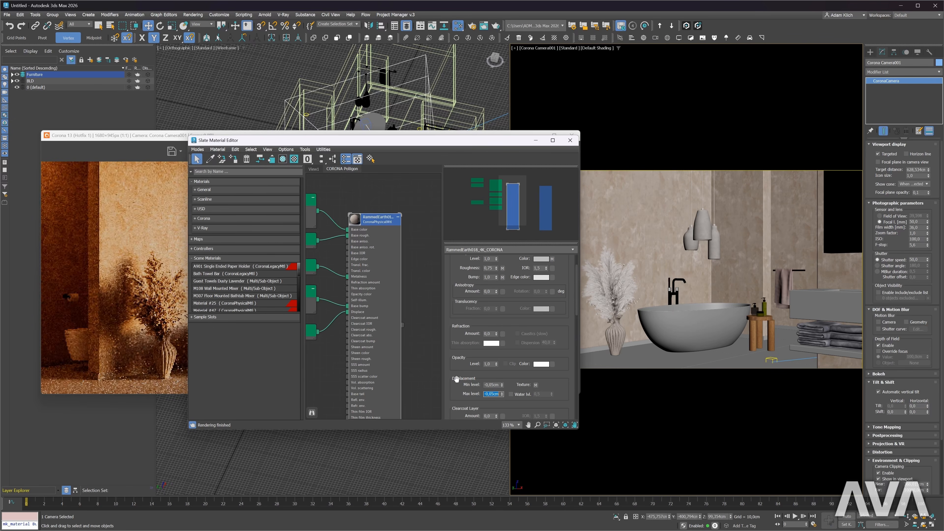
text(,05)
key(Return)
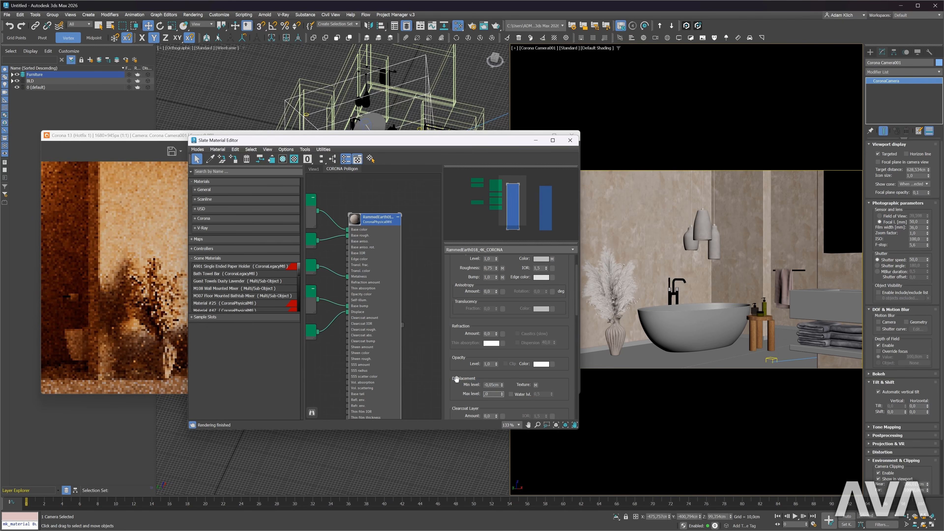
Move the material editor clear of the render and examine the displaced plaster wall up close.
drag(411, 143, 713, 149)
click(183, 243)
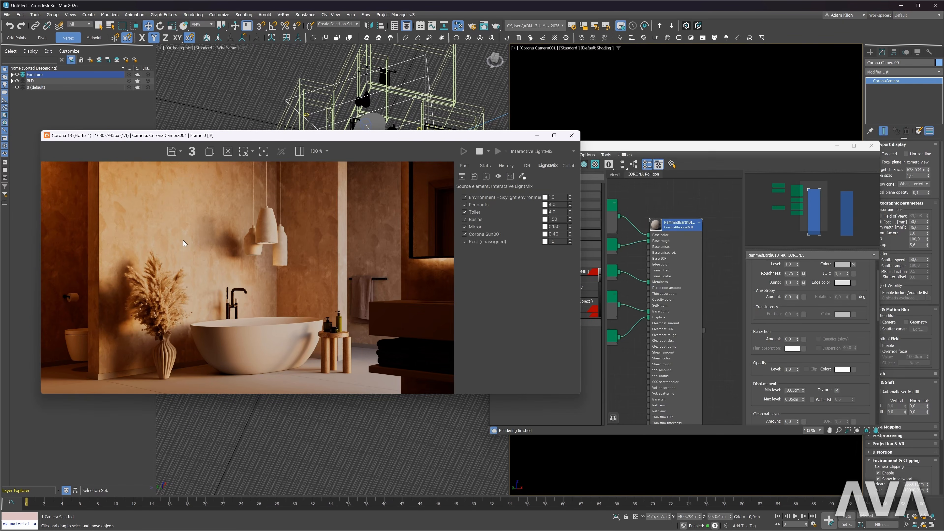
scroll(164, 236, up, 1)
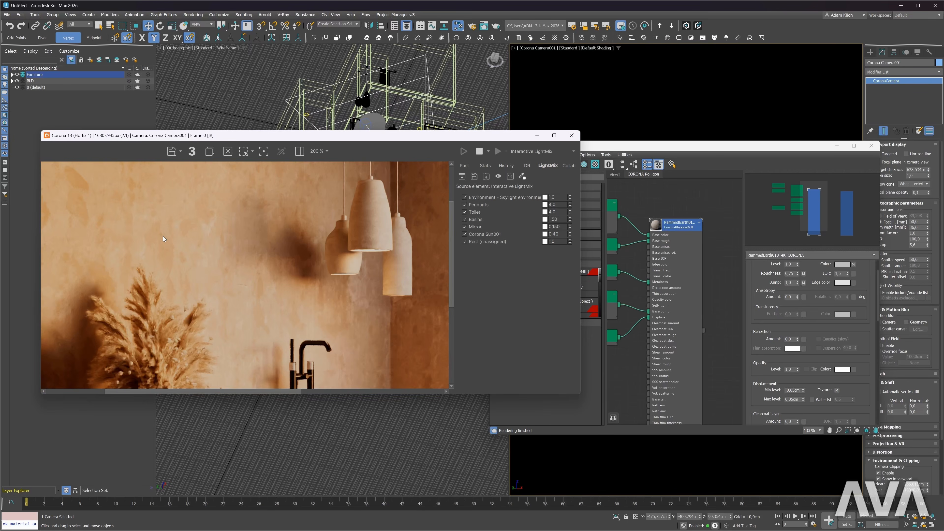
scroll(163, 237, down, 1)
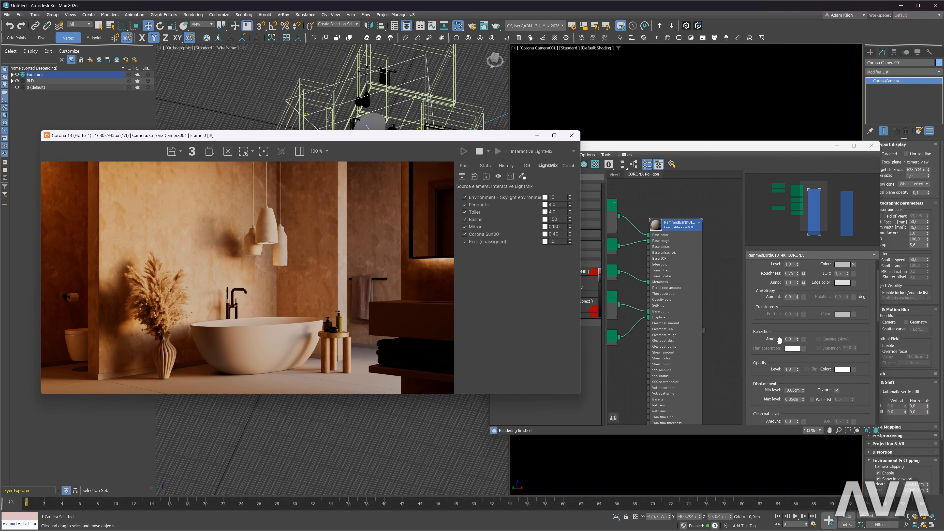
Set the wall material's displacement to a minimum level of -0.1 cm and a maximum level of 0.1 cm.
click(795, 390)
double_click(794, 391)
text(-0,1)
key(Return)
key(Tab)
text(0,1)
key(Return)
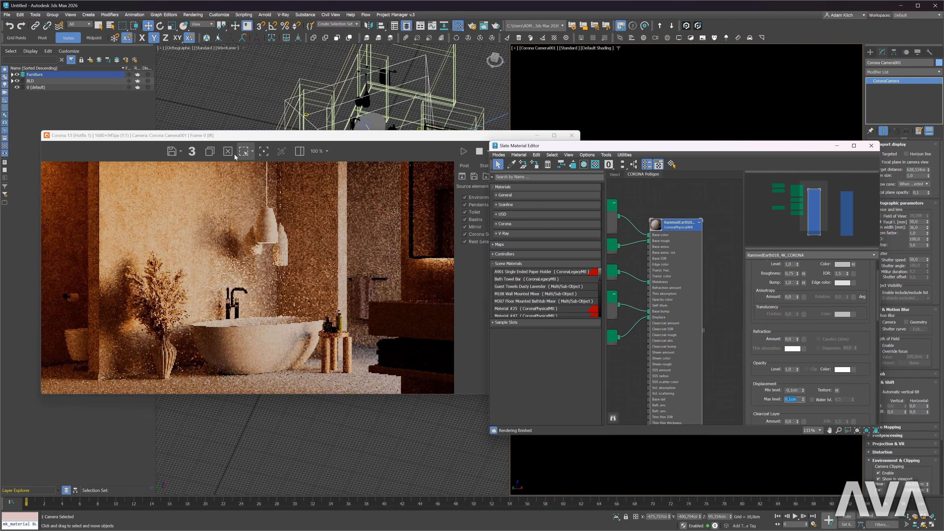
Limit rendering to a region of the wall beside the pendants and examine its surface relief.
click(235, 157)
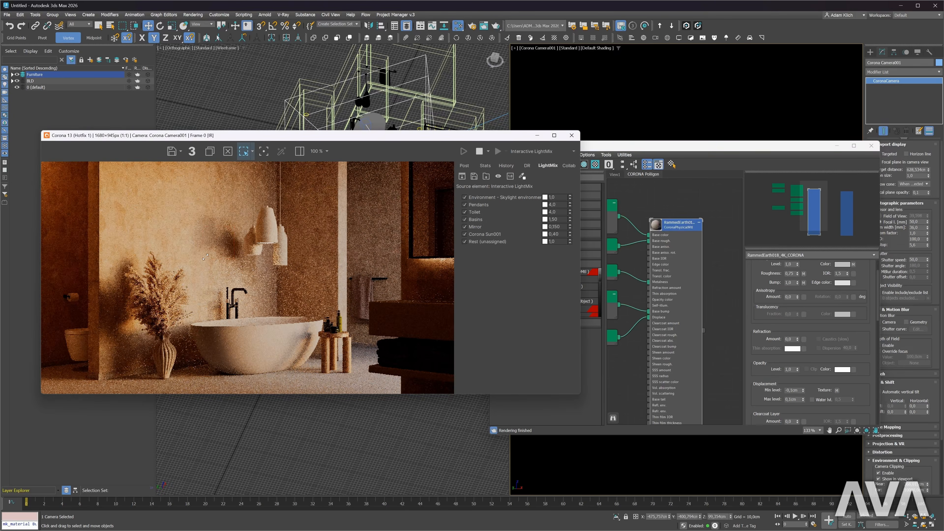
scroll(215, 256, up, 1)
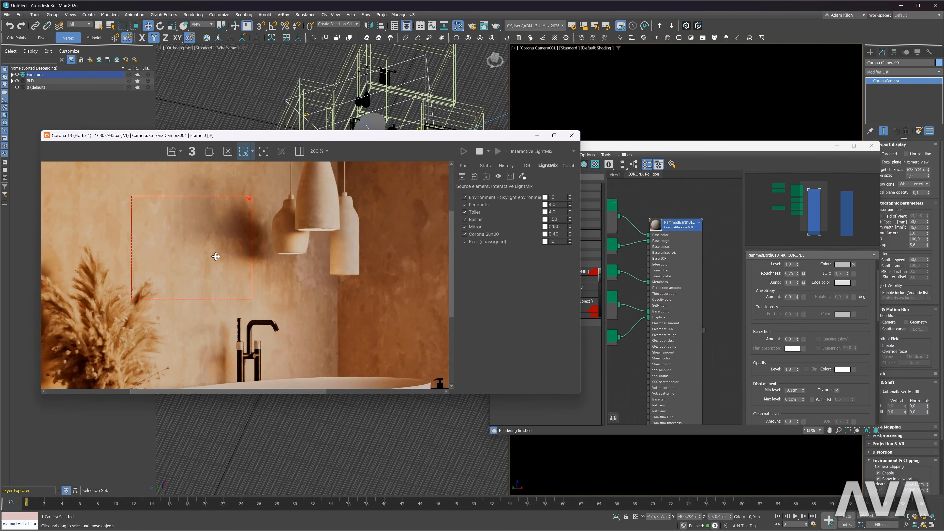
scroll(216, 256, down, 1)
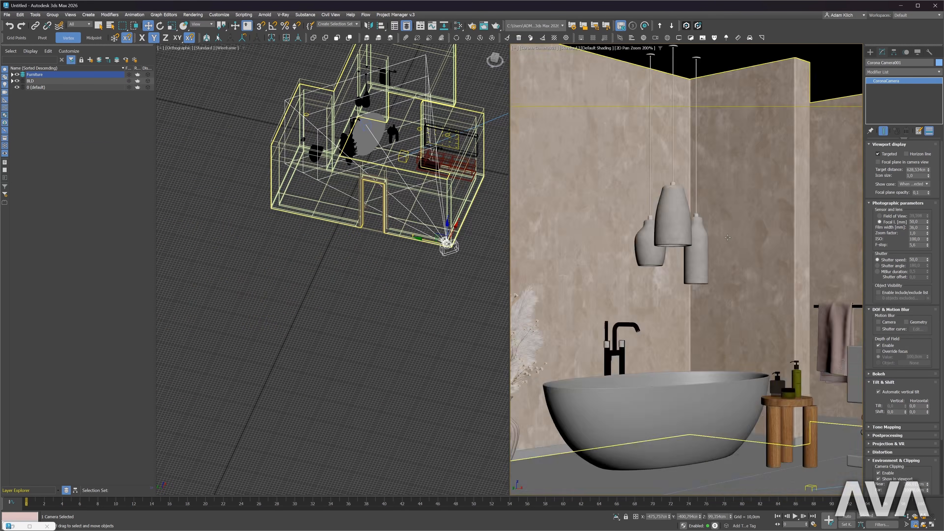
Select the walls at the corner below the pendants and activate their UVW Map gizmo for editing.
scroll(681, 173, up, 10)
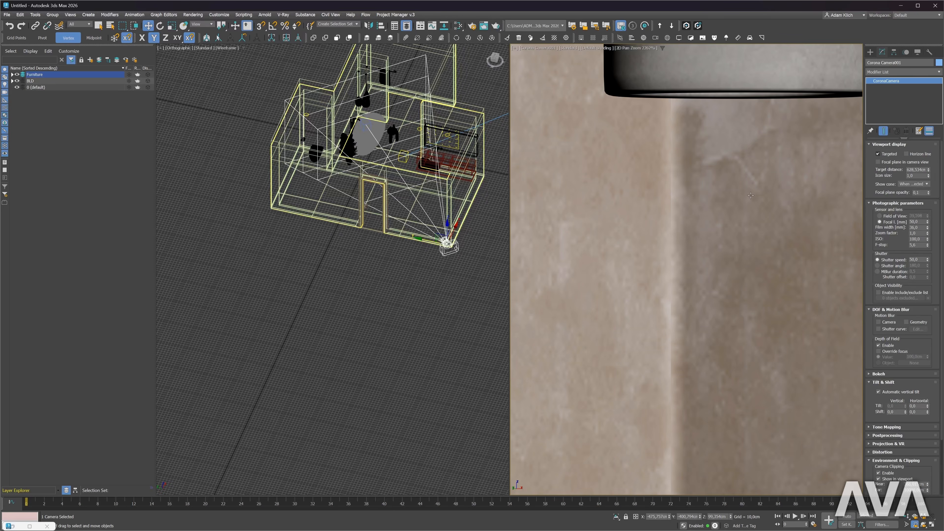
click(678, 175)
scroll(673, 196, down, 2)
scroll(672, 196, down, 1)
scroll(672, 196, up, 2)
scroll(673, 196, down, 1)
click(902, 80)
click(898, 81)
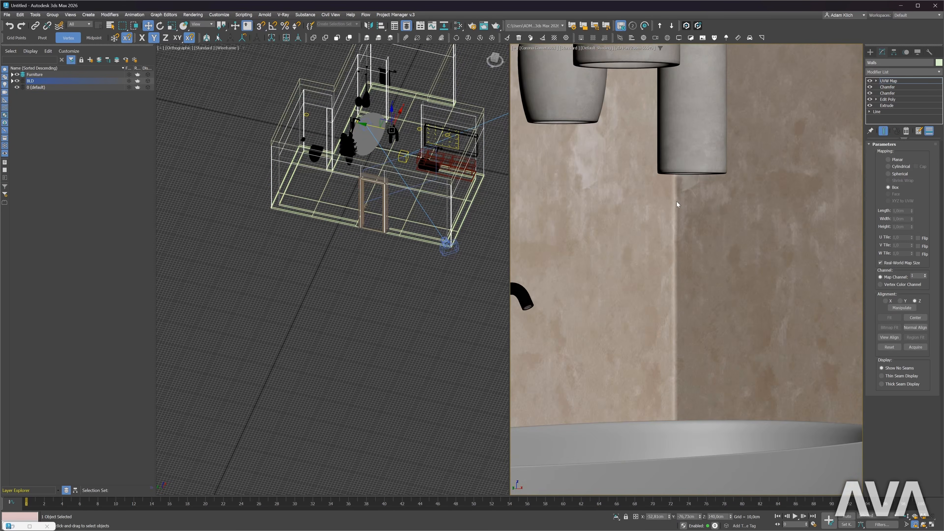
Move the walls' UVW Map gizmo to shift the plaster texture at the corner behind the bathtub.
scroll(722, 143, down, 5)
drag(706, 148, 470, 184)
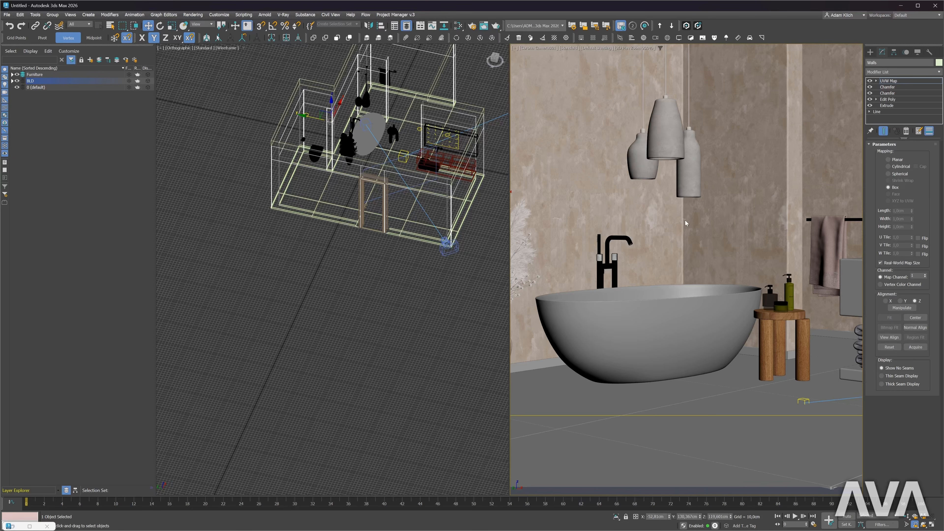
scroll(665, 214, up, 5)
drag(669, 518, 739, 112)
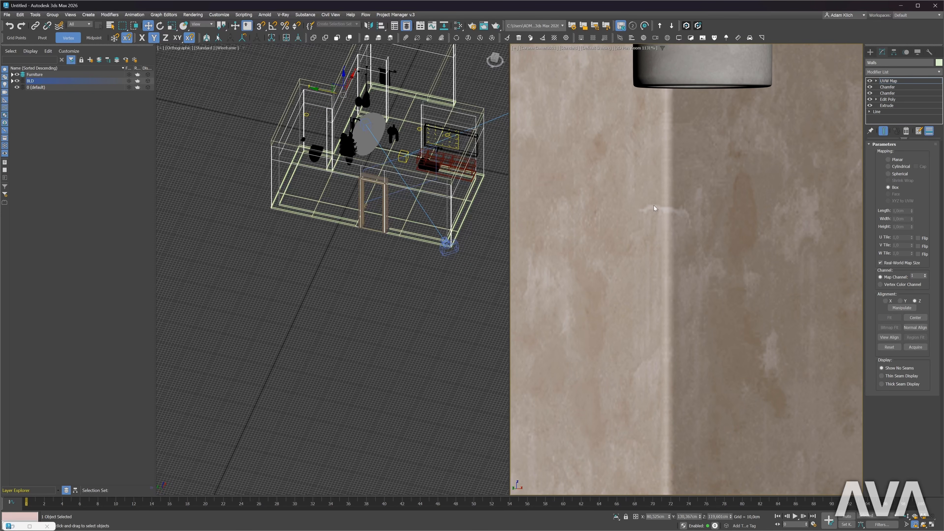
scroll(695, 218, down, 10)
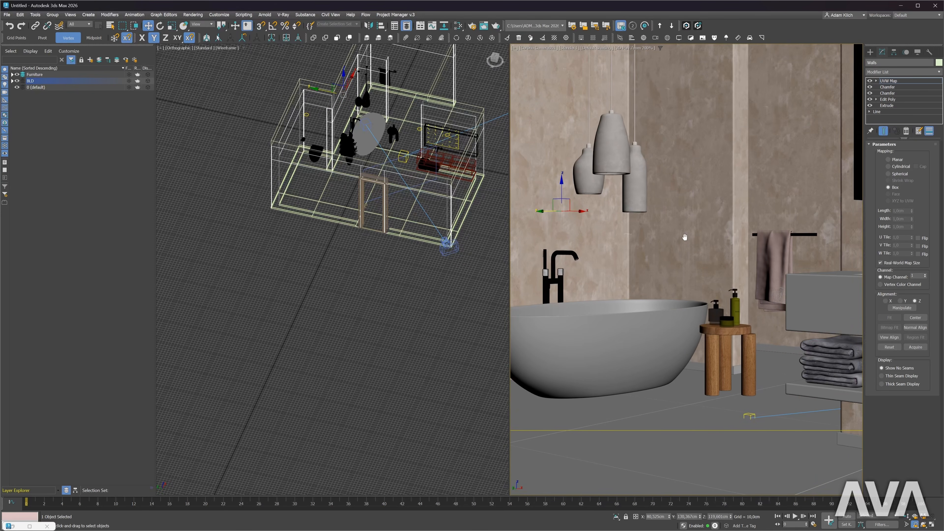
Add an Edit Poly modifier above the UVW Map on the Walls object.
middle_drag(731, 239, 662, 250)
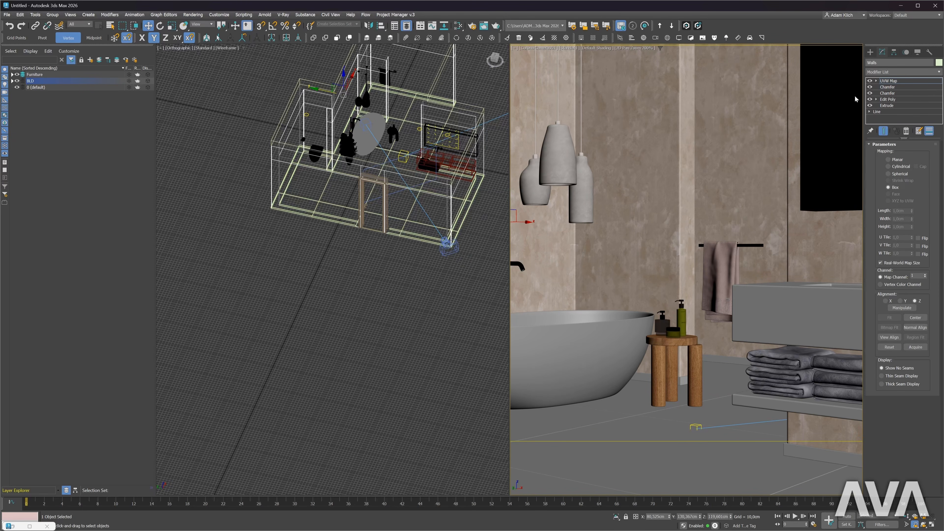
right_click(718, 162)
click(684, 87)
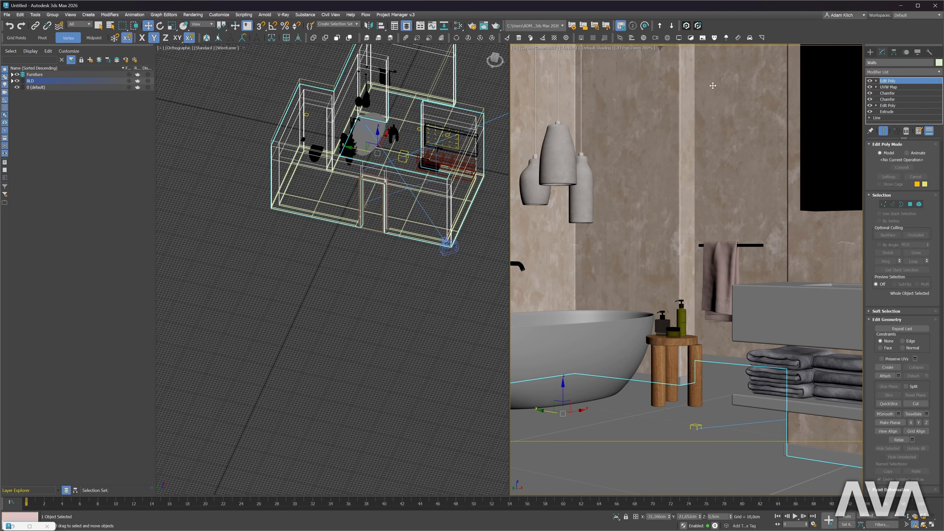
Select the two wall polygons behind the towel rail on the Walls object.
click(910, 204)
click(761, 169)
scroll(741, 179, down, 3)
ctrl+click(745, 133)
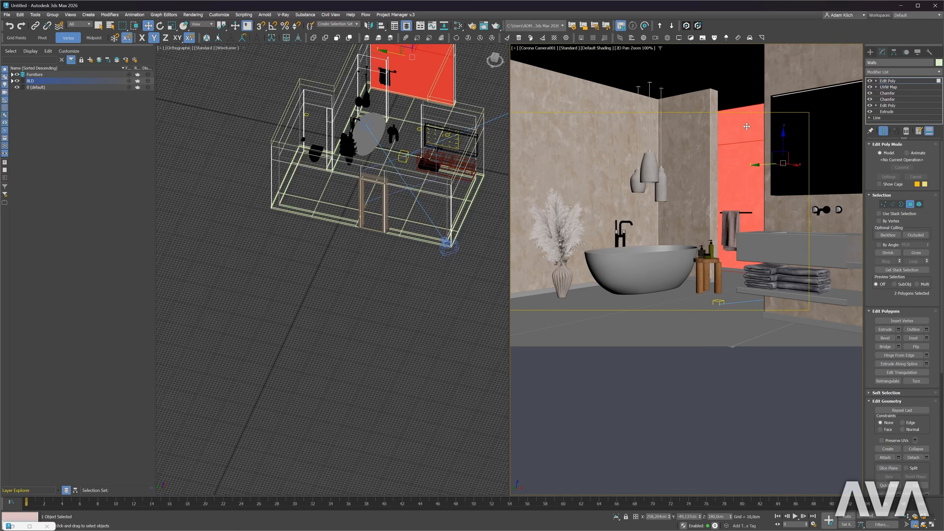
scroll(745, 147, up, 3)
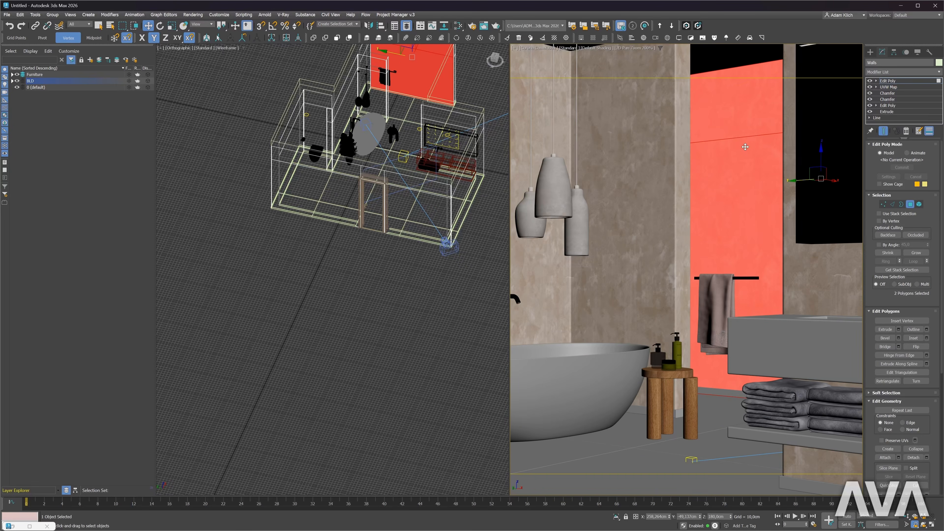
Copy the walls' UVW Map modifier and paste it above the Edit Poly modifier.
right_click(894, 87)
click(905, 122)
right_click(891, 81)
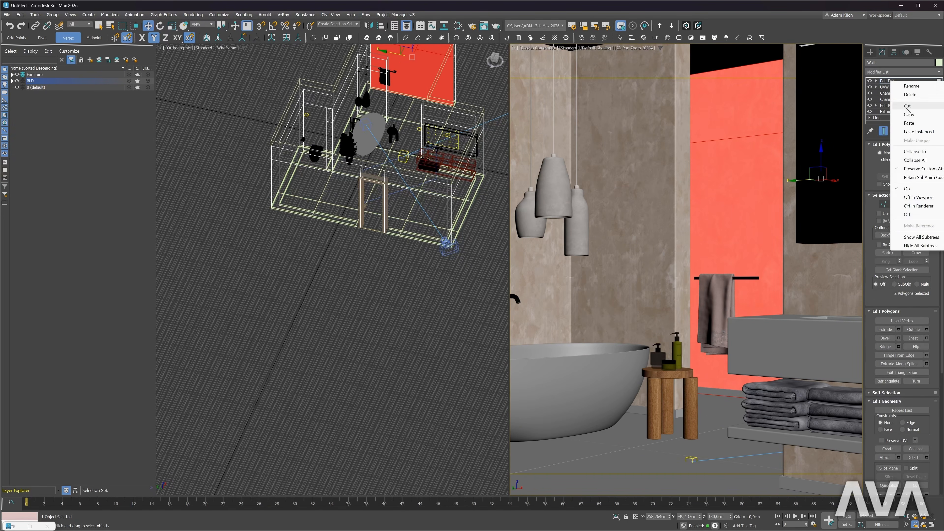
click(904, 123)
Move the pasted UVW Map's gizmo horizontally to shift the plaster on the wall behind the towel rail.
scroll(673, 222, down, 2)
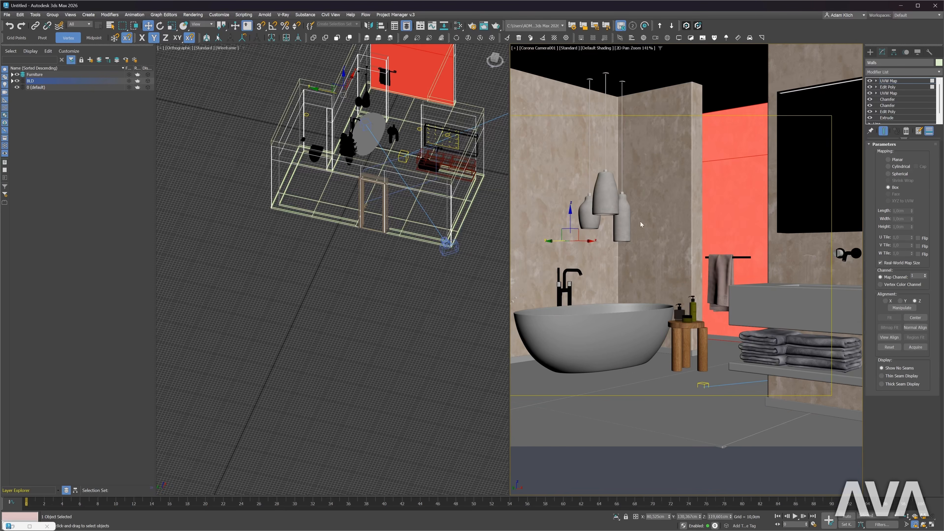
drag(551, 240, 582, 238)
click(716, 365)
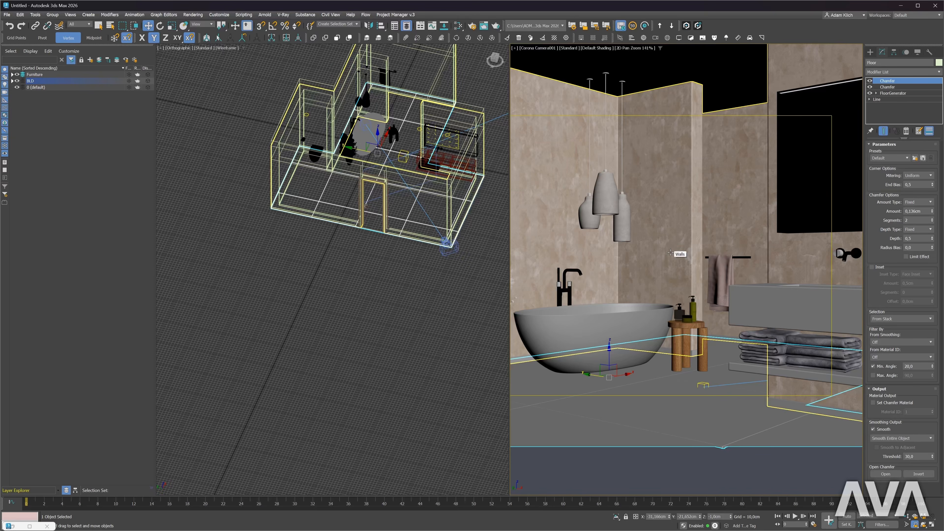
right_click(689, 228)
click(703, 236)
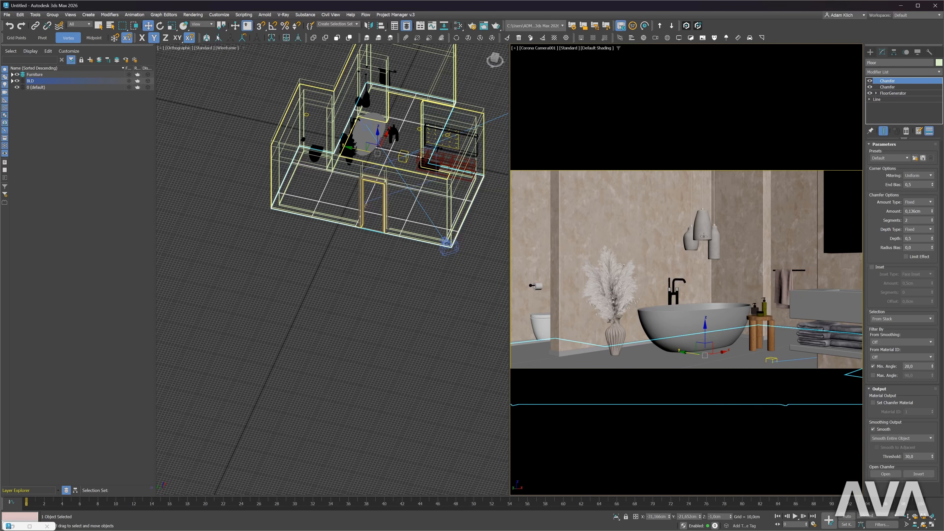
Assign the RammedEarth018_4K_CORONA plaster material to the skirting panels along the walls.
click(565, 353)
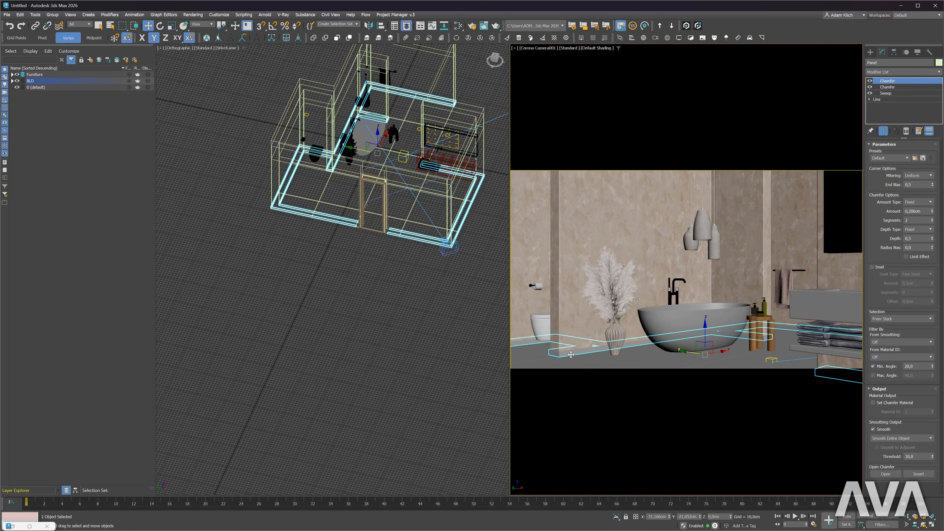
key(m)
drag(669, 153, 262, 167)
drag(271, 245, 271, 251)
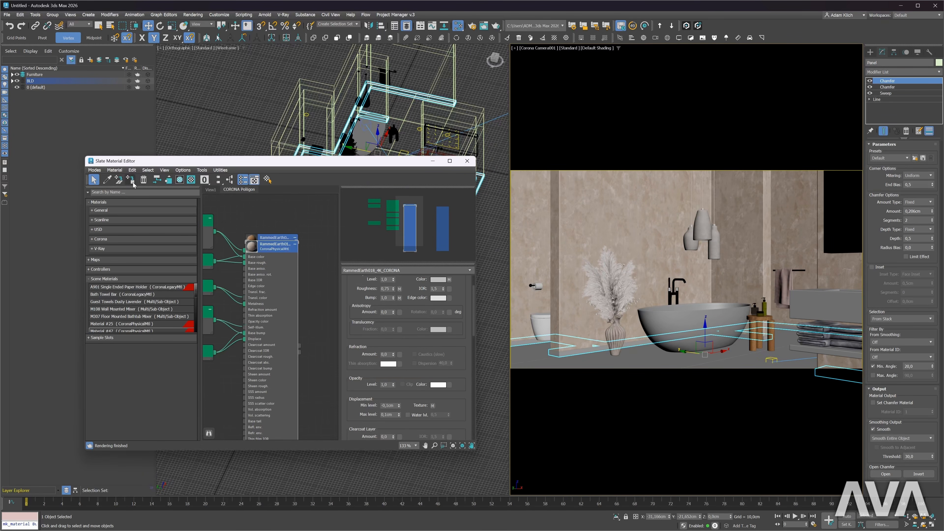
Examine the plaster texture on the skirting at the wall corner beside the toilet.
right_click(551, 357)
click(565, 375)
scroll(563, 357, up, 5)
scroll(554, 325, up, 3)
scroll(554, 326, down, 5)
scroll(560, 328, up, 3)
middle_drag(560, 328, 658, 338)
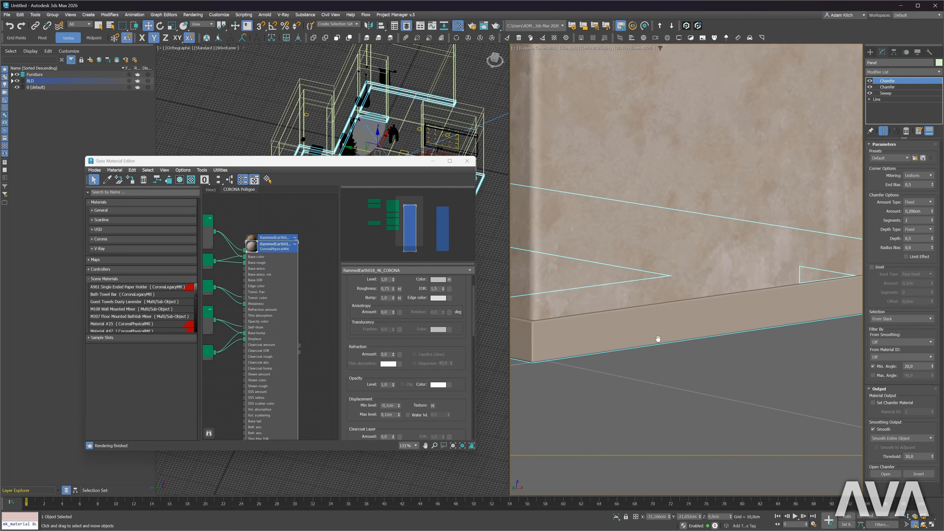
right_click(647, 339)
click(659, 357)
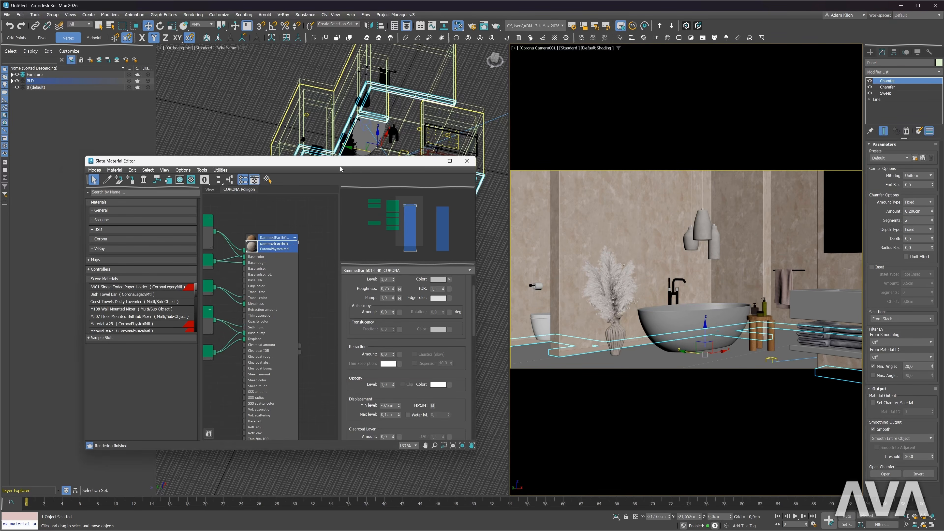
Duplicate the RammedEarth018_4K_CORONA material node and assign the copy to the door.
drag(186, 160, 38, 231)
click(365, 206)
key(z)
key(F3)
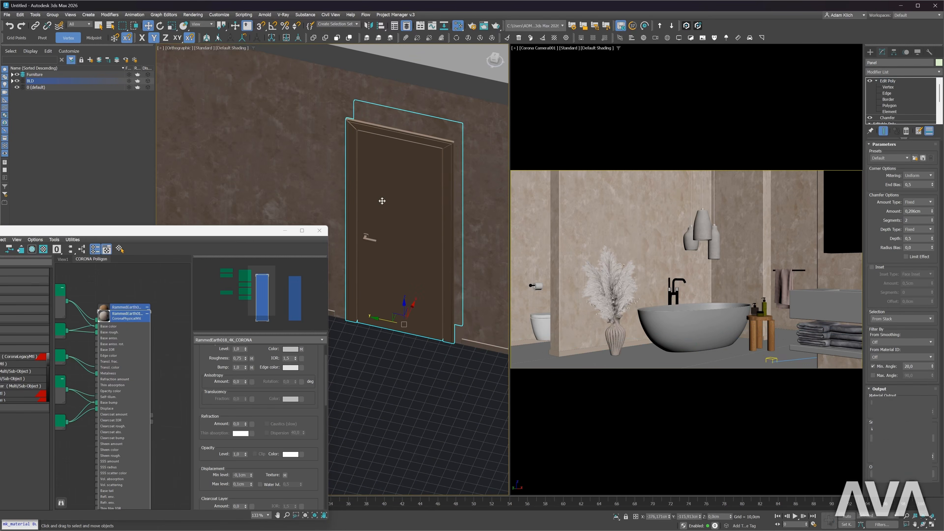
drag(114, 318, 134, 325)
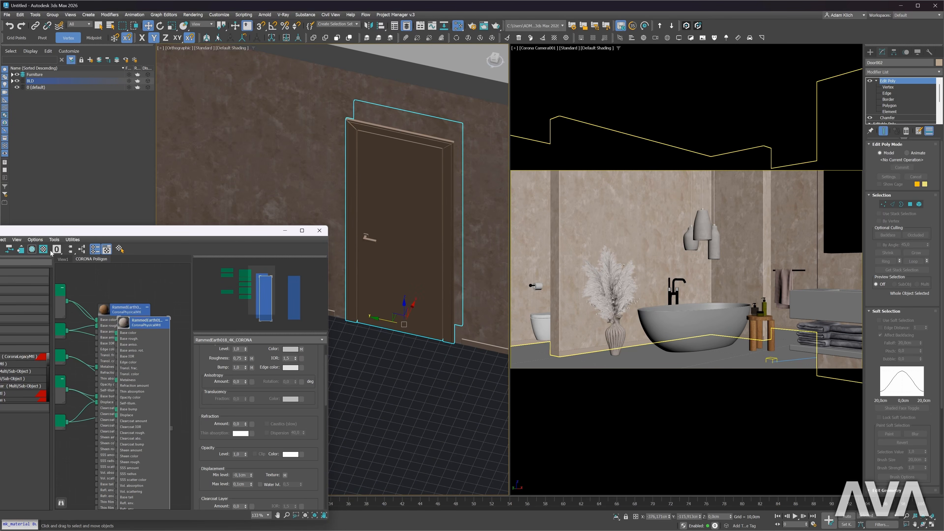
drag(76, 231, 167, 218)
click(73, 237)
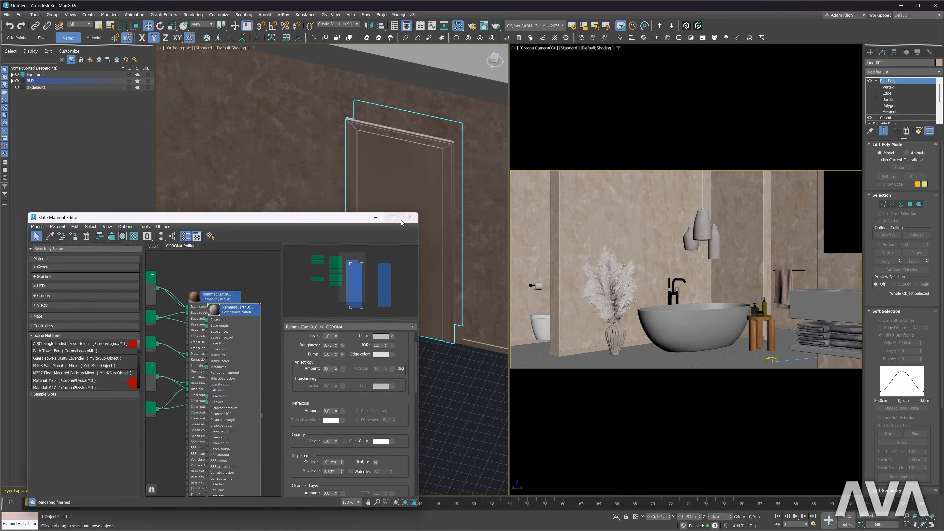
click(410, 217)
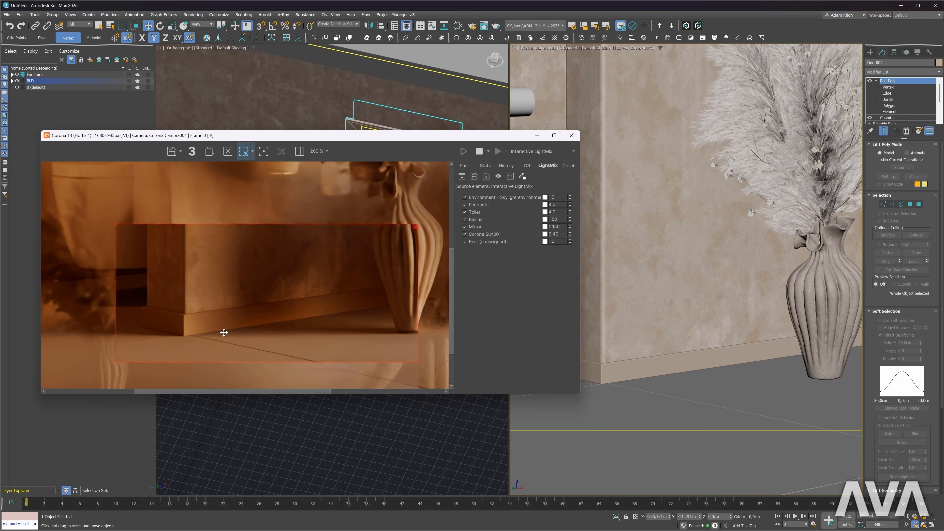
Examine the rendered skirting and wall corner beside the vase, and clear the render region.
scroll(191, 326, up, 1)
scroll(191, 325, down, 1)
drag(417, 229, 417, 231)
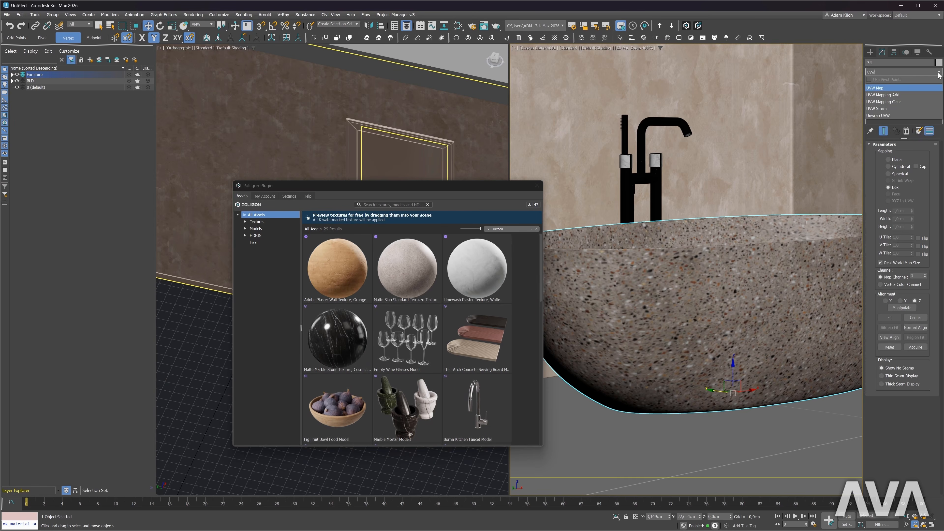
Add a UVW Xform modifier above the UVW Map on the terrazzo bathtub.
key(Down)
key(Down)
key(Down)
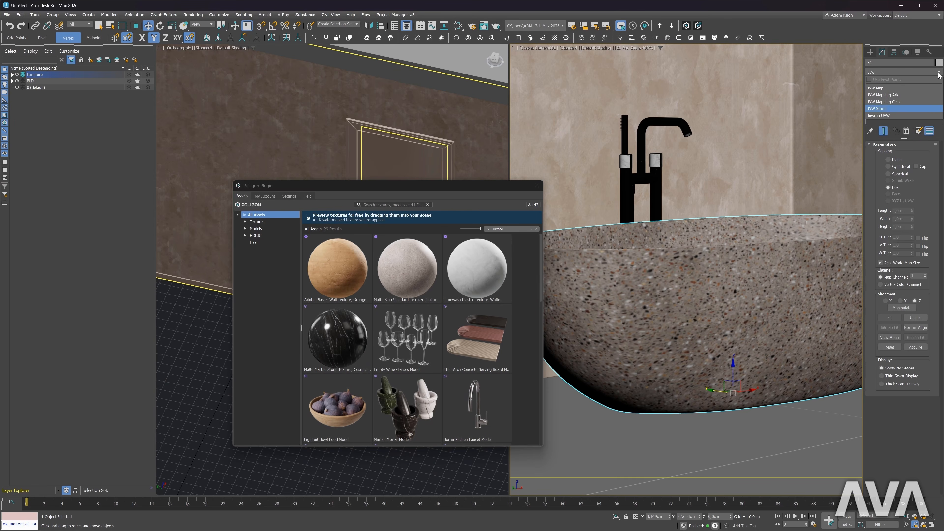
key(Return)
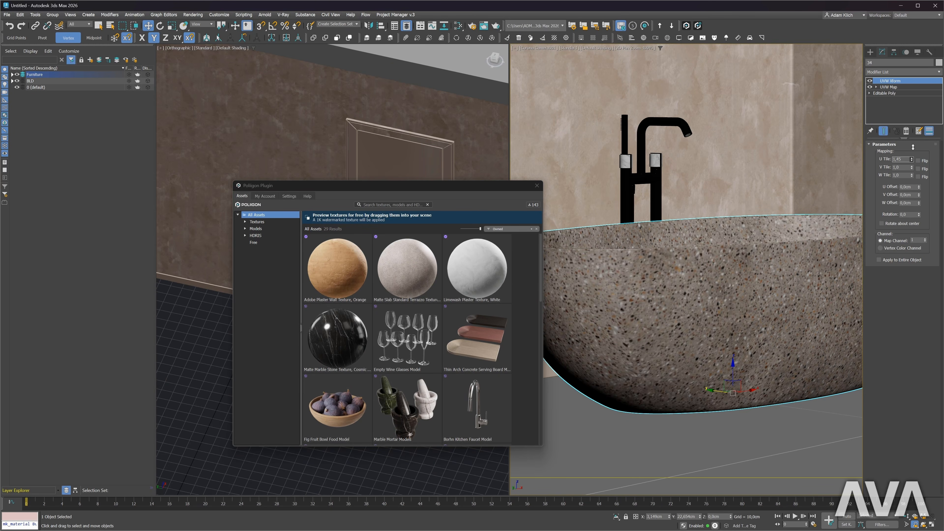
Set the U, V and W tiling of the bathtub's UVW Xform to 1,5.
right_click(911, 160)
click(905, 160)
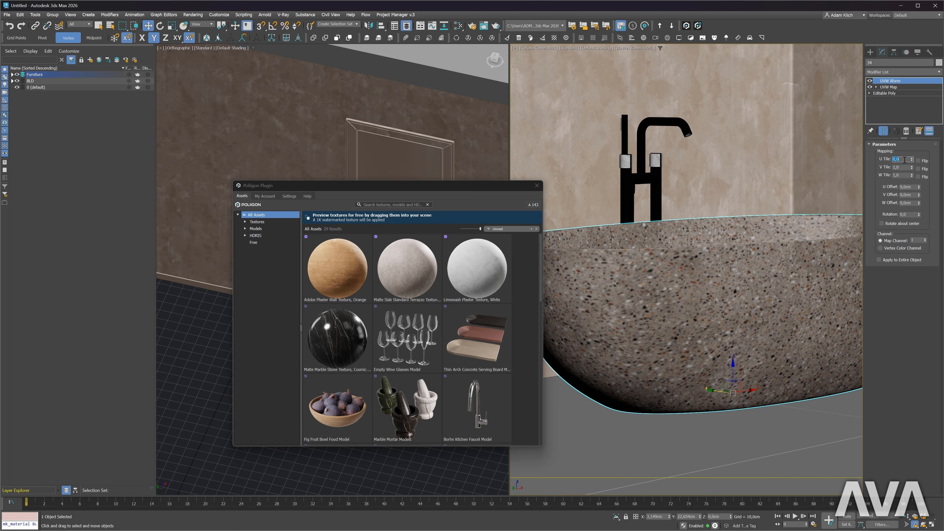
text(1,5)
key(Tab)
text(1,5)
key(Return)
key(Tab)
text(1)
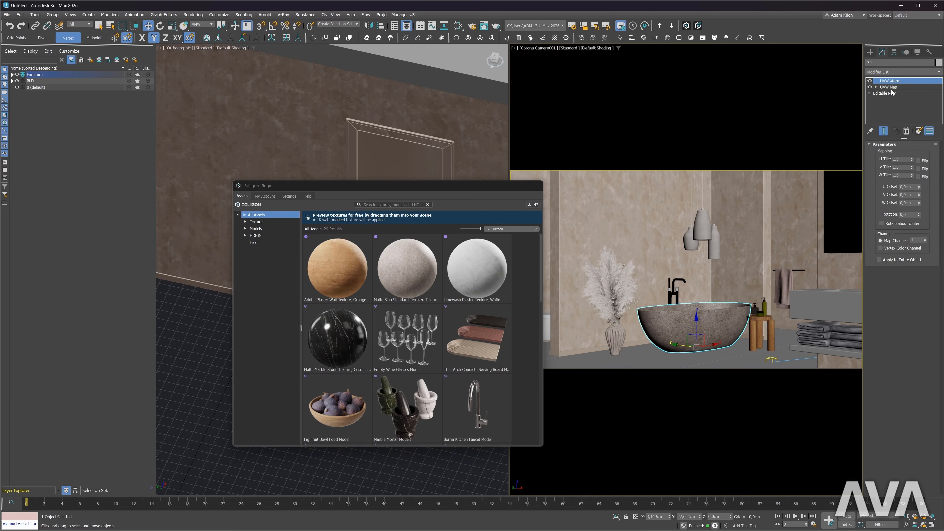
Copy the bathtub's UVW Xform and UVW Map modifiers and paste them onto the basin counter object.
ctrl+click(890, 88)
right_click(890, 88)
click(904, 122)
click(830, 295)
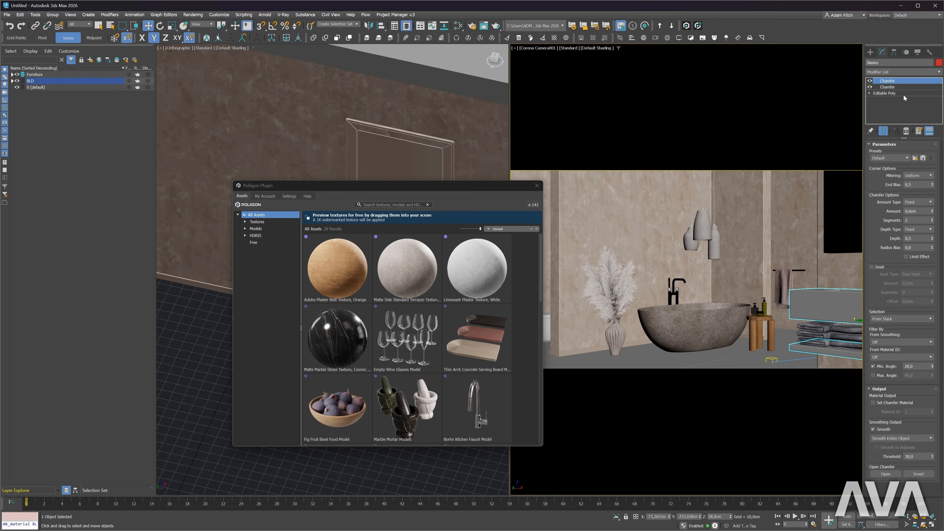
right_click(899, 85)
click(918, 125)
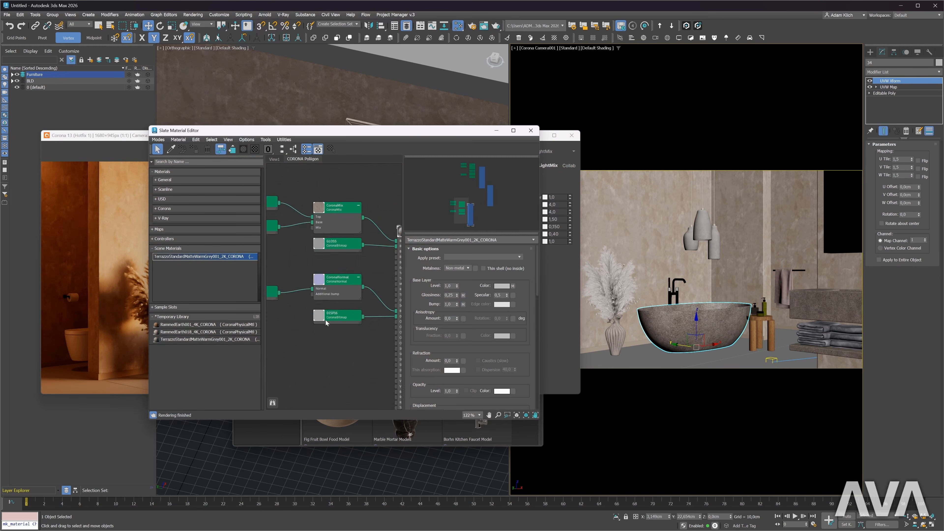
Set the TerrazzoStandardMatteWarmGrey001_2K_CORONA material's displacement to a minimum of -0,05 cm and a maximum of 0,05 cm.
double_click(342, 319)
middle_drag(342, 318, 273, 308)
double_click(359, 331)
scroll(473, 346, down, 4)
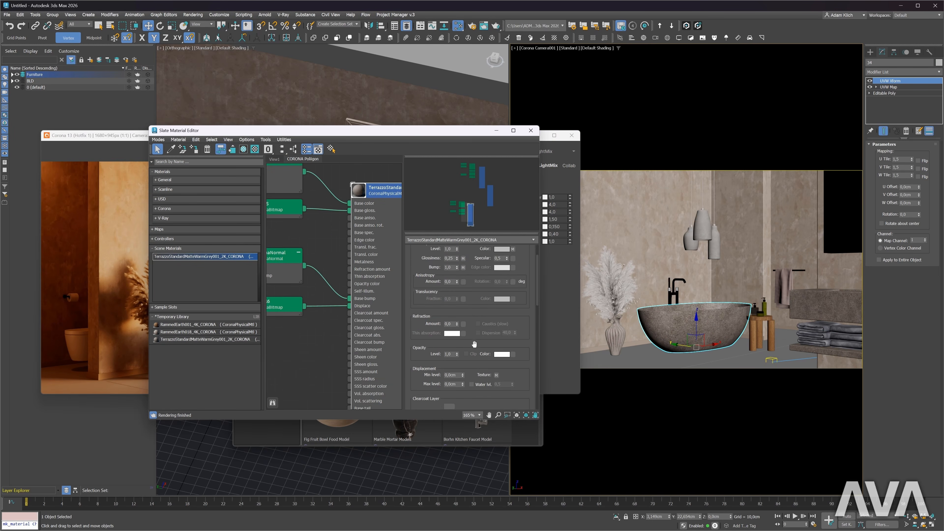
double_click(458, 353)
text(-0,05)
key(Return)
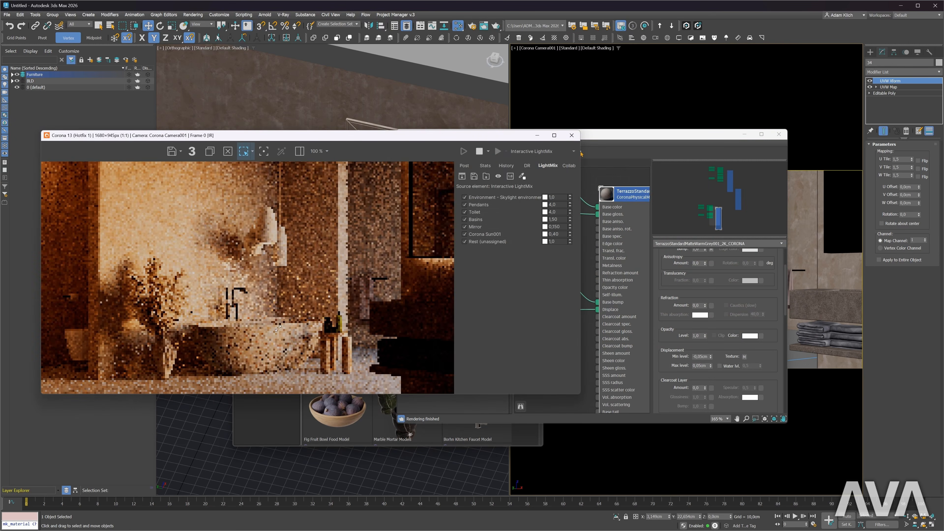
Examine the bathtub's terrazzo surface up close in the interactive render.
scroll(247, 351, up, 1)
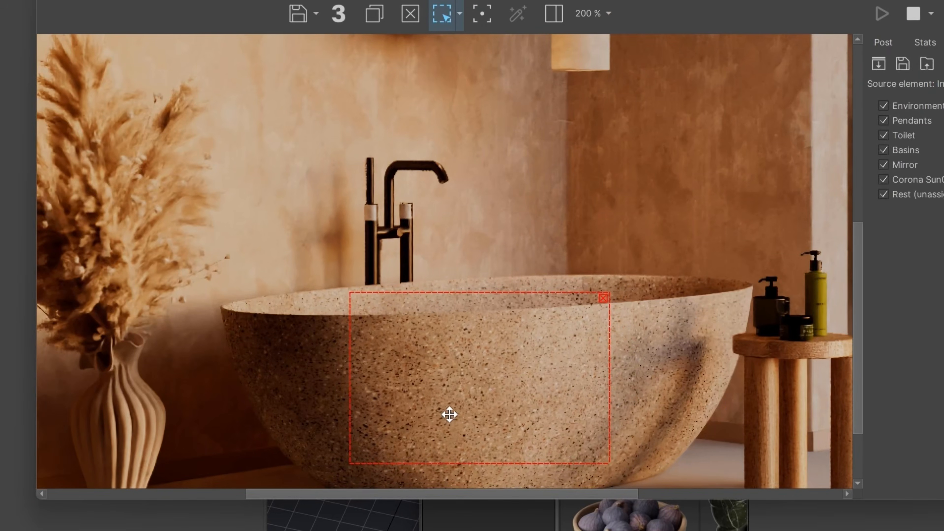
scroll(252, 325, up, 1)
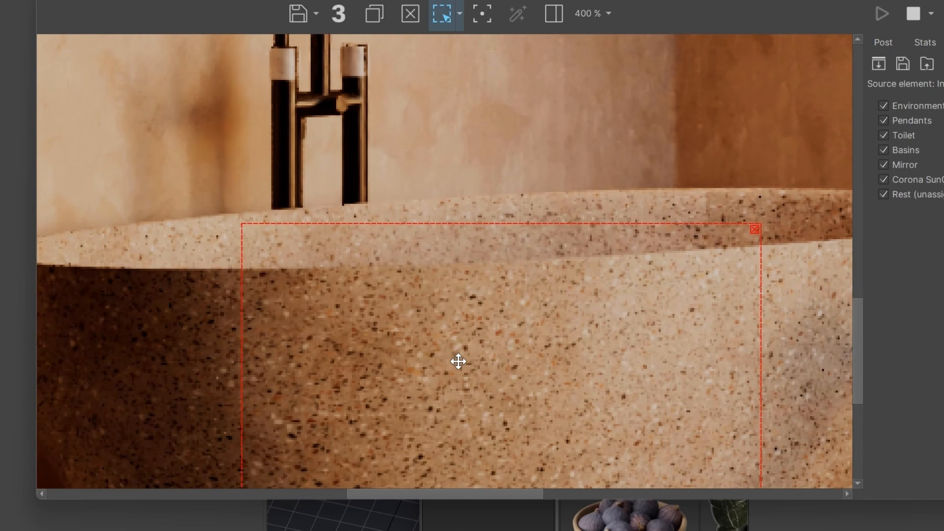
scroll(459, 362, down, 2)
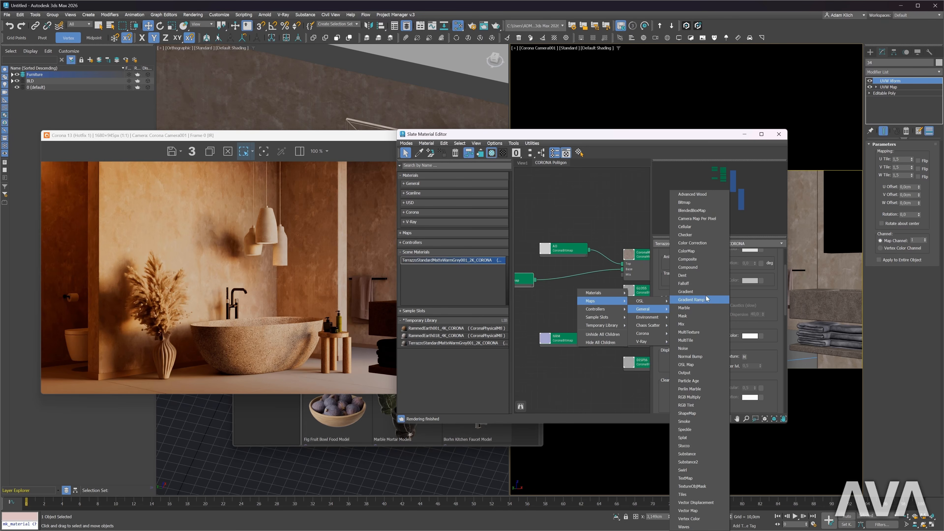
Insert a Color Correction map between the terrazzo's colour bitmap and its CoronaMix, and lower the saturation to about -27.
click(706, 243)
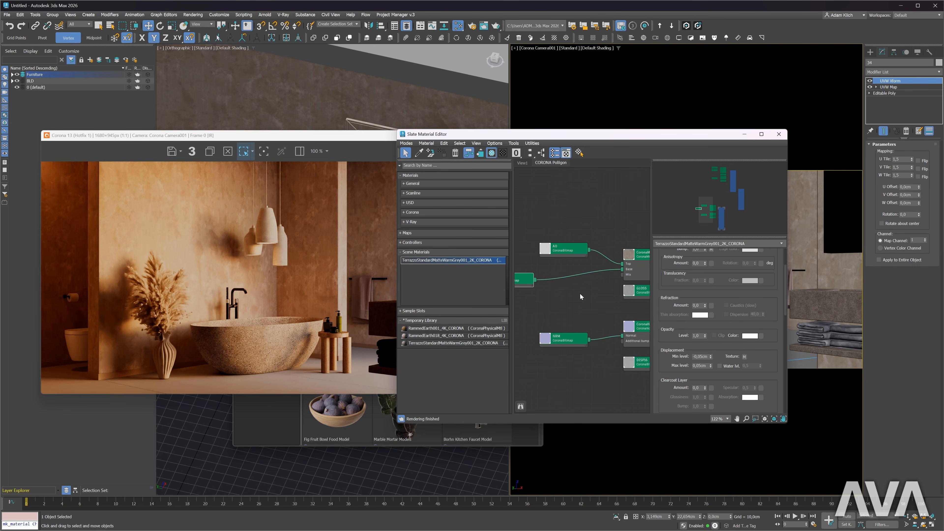
drag(585, 296, 579, 278)
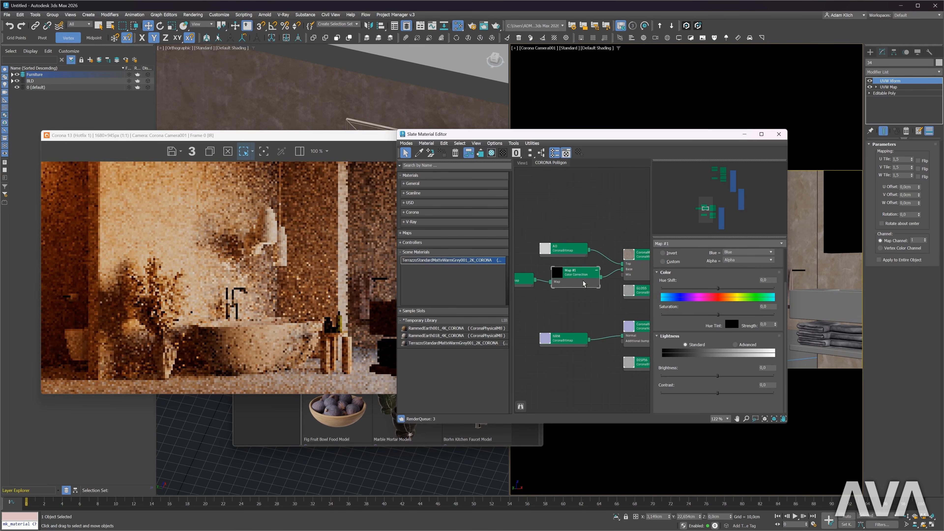
drag(705, 316, 701, 317)
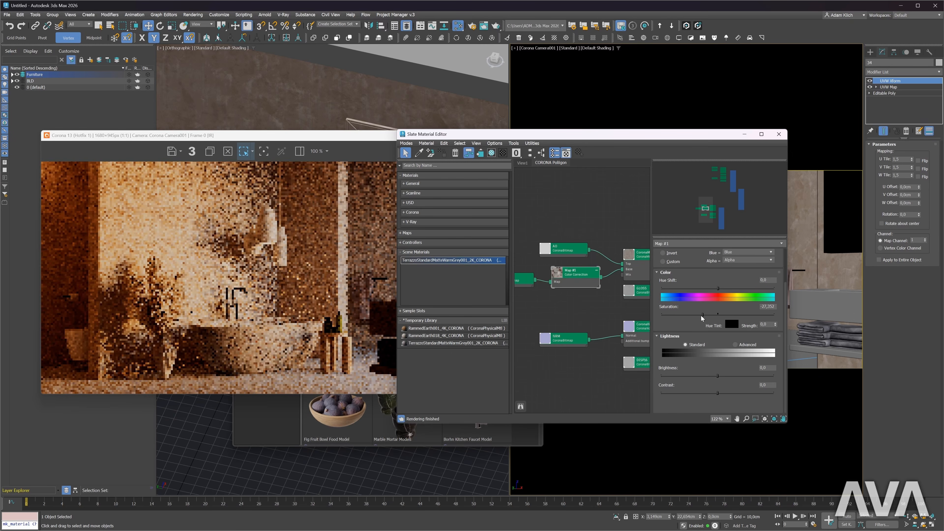
Switch the Color Correction lightness to Advanced and set the RGB gain to 110 and gamma/contrast to 1,1.
click(735, 344)
double_click(697, 374)
text(110)
key(Return)
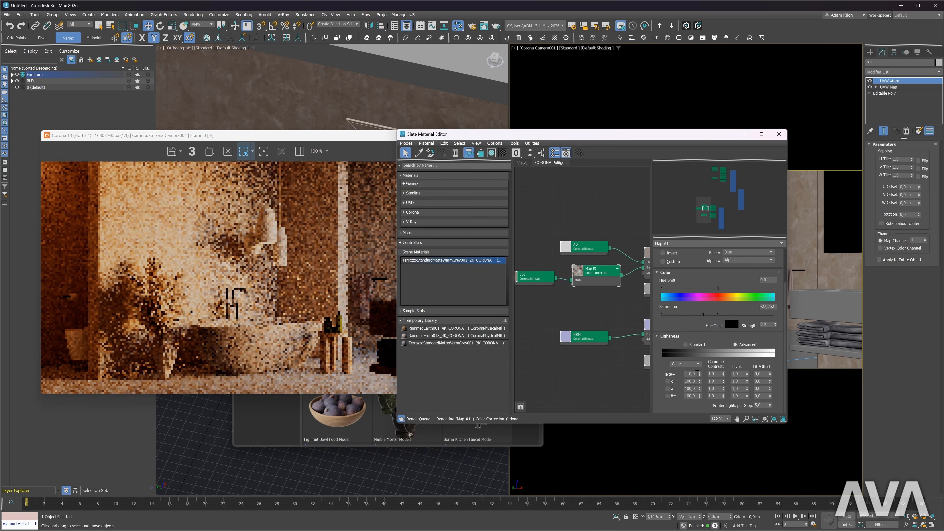
double_click(718, 374)
text(1,1)
key(Return)
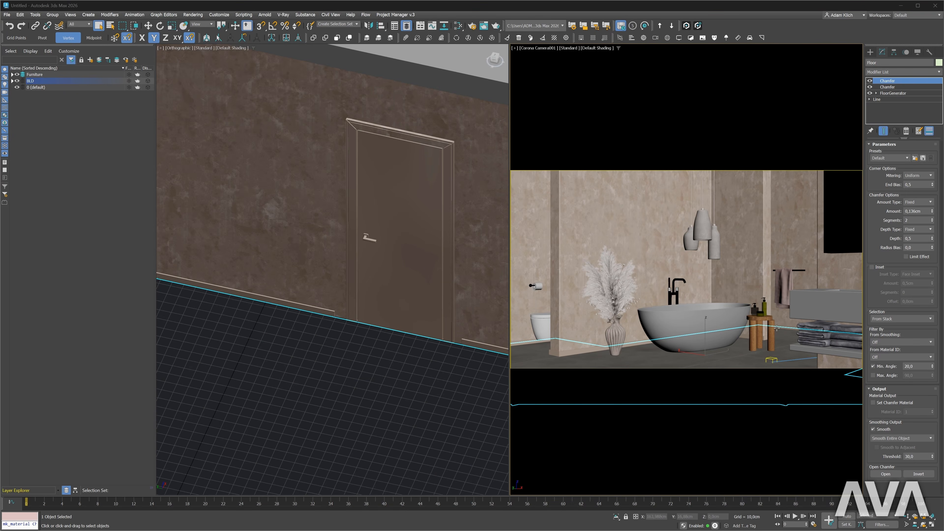
Examine the full bathroom render with the plaster, terrazzo and floor materials, and close the frame buffer.
right_click(657, 262)
click(641, 235)
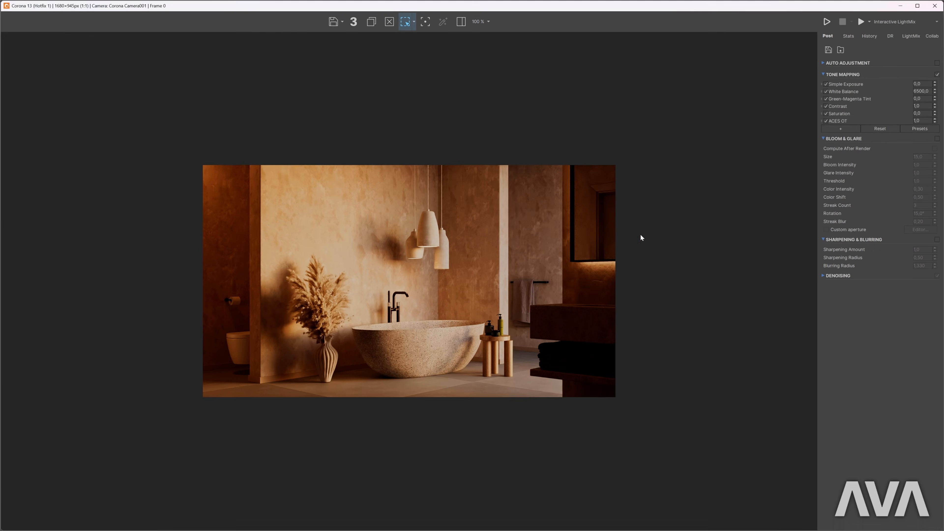
scroll(567, 330, up, 1)
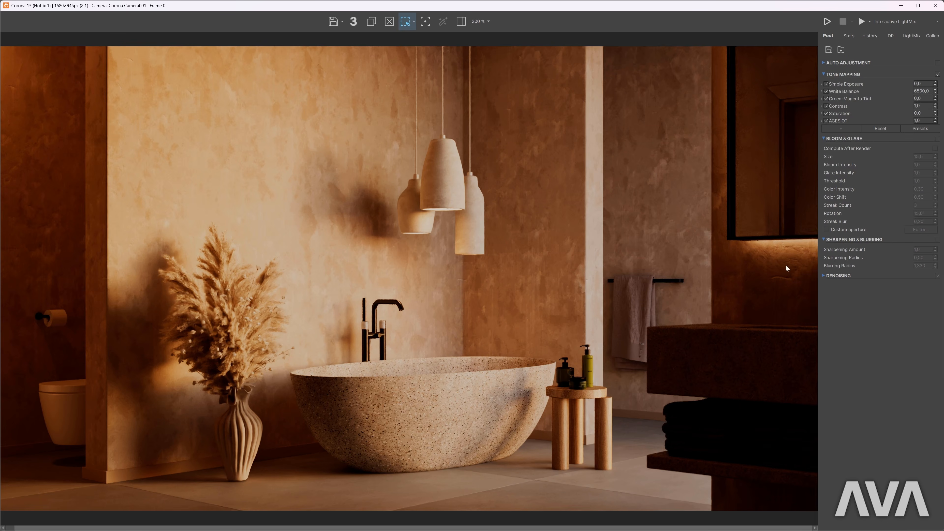
click(936, 6)
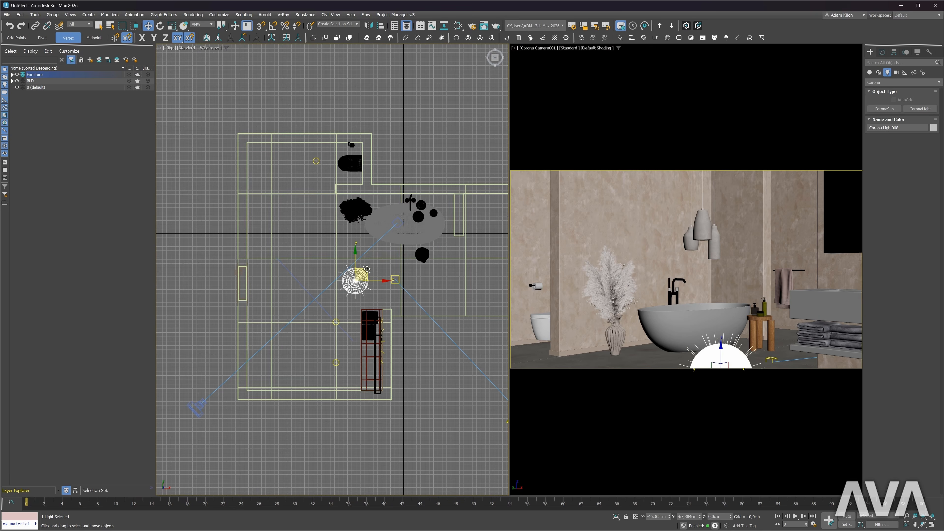
Move the new sphere light to the open floor area in front of the bathtub and raise it above the floor.
drag(361, 275, 352, 274)
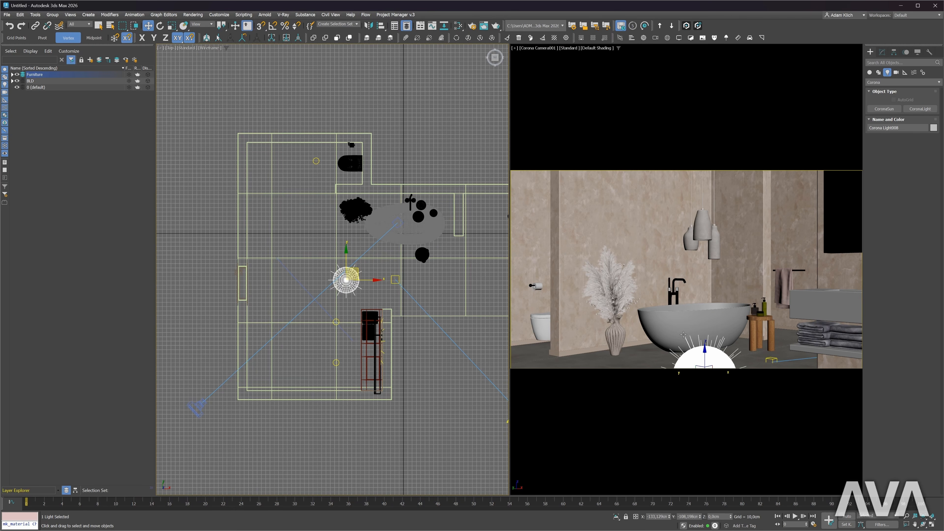
drag(705, 359, 703, 328)
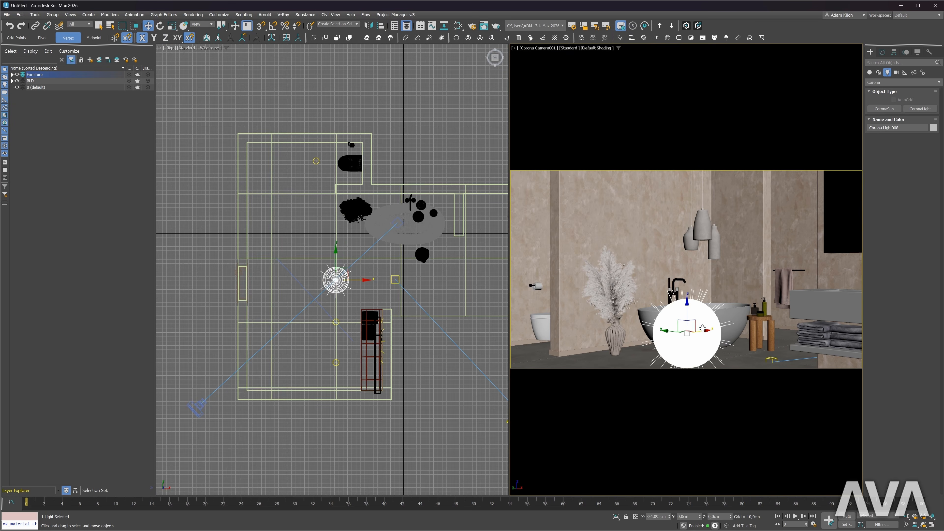
click(882, 52)
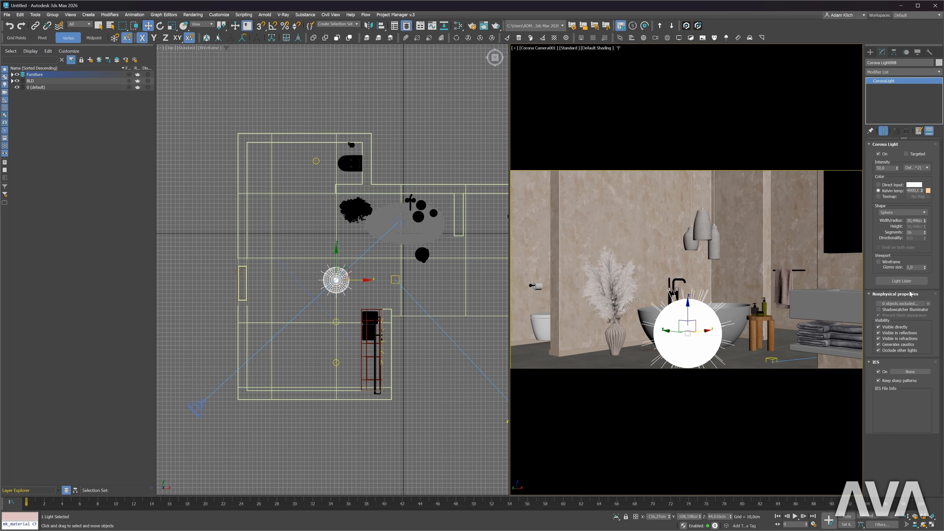
Make the sphere light include only the two folded towel stacks, and turn off Visible directly and Occlude other lights.
click(928, 303)
click(826, 330)
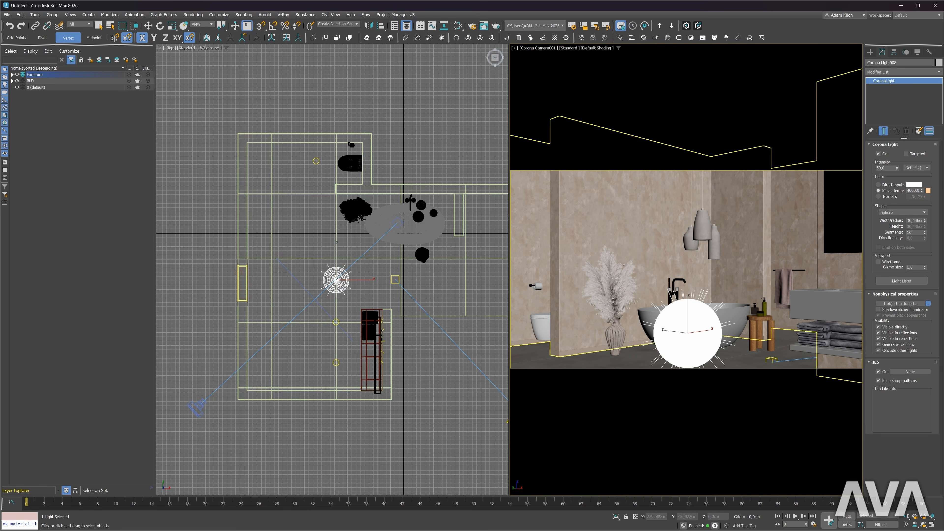
click(826, 330)
click(883, 328)
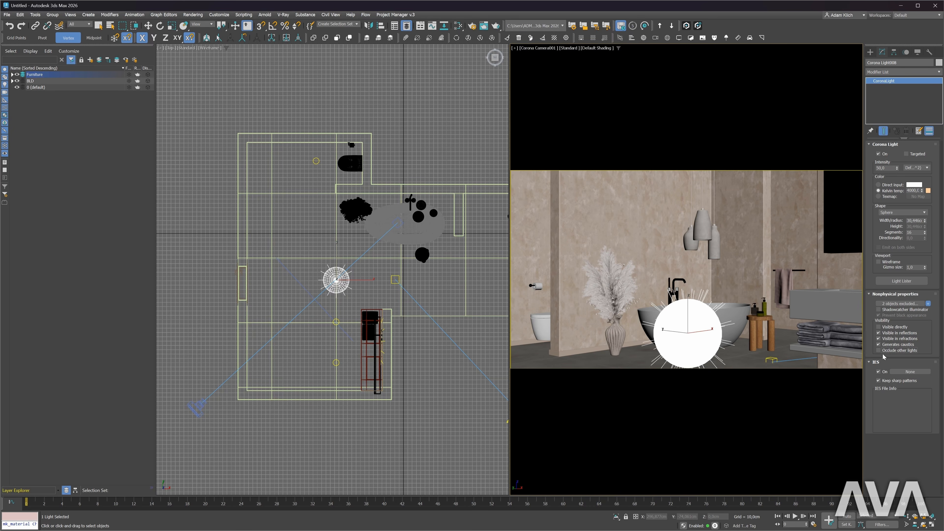
click(928, 304)
click(903, 304)
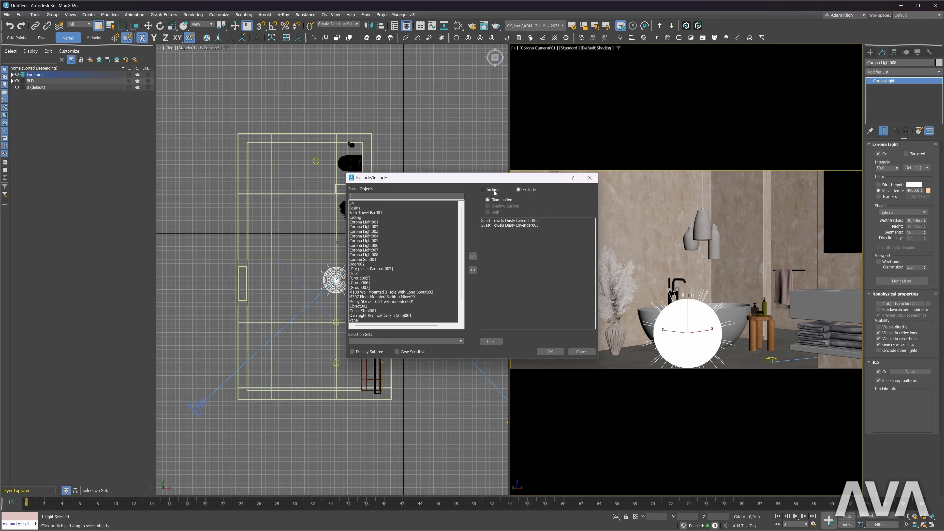
click(483, 189)
click(550, 352)
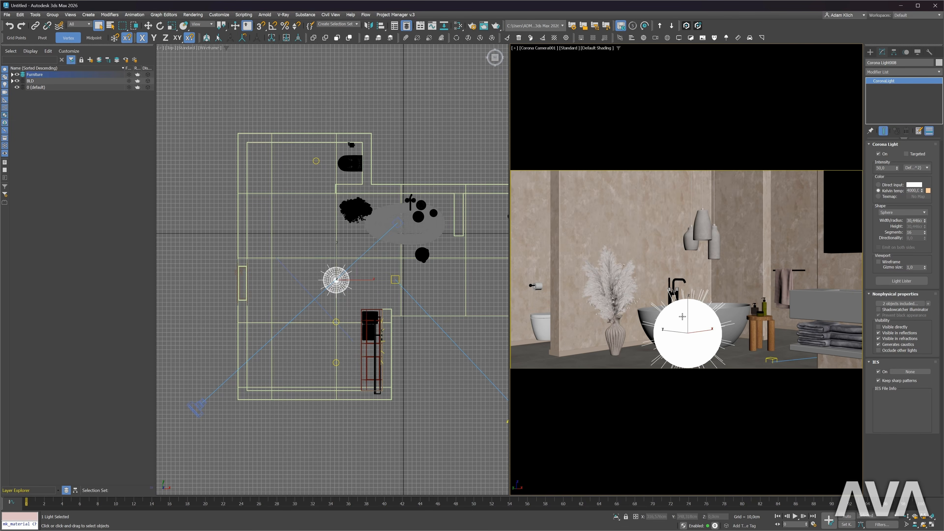
Add a CShading_LightSelect render element containing the new sphere light and name it Towels.
key(F10)
click(640, 145)
scroll(669, 268, down, 3)
click(657, 298)
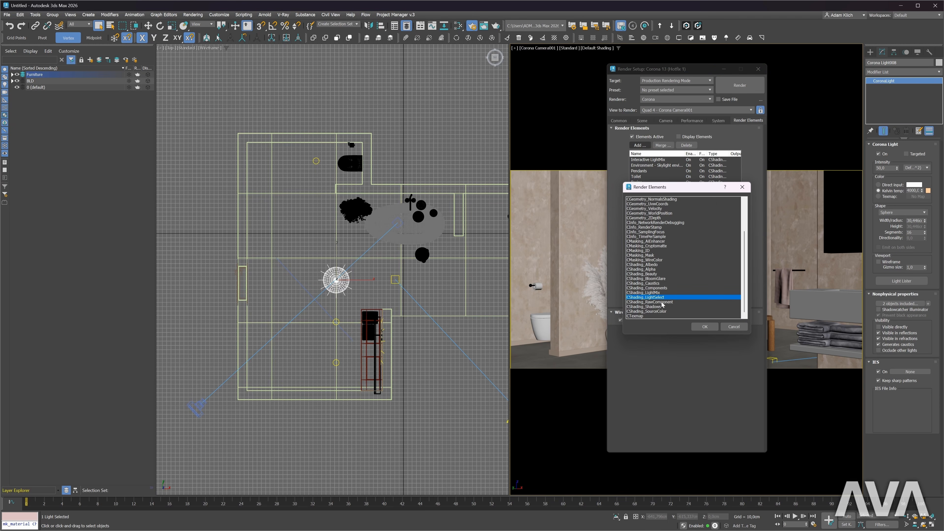
click(705, 327)
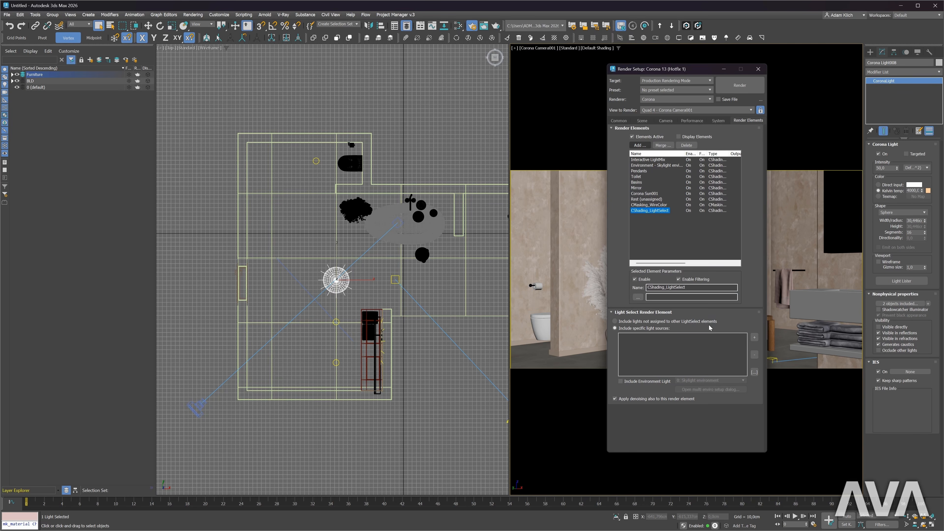
click(755, 337)
drag(687, 287, 674, 287)
drag(604, 280, 537, 276)
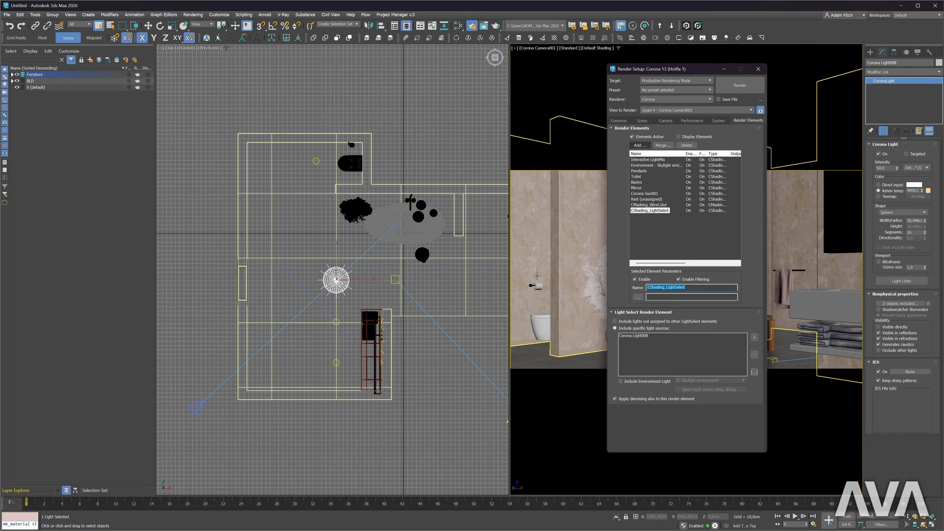
text(Towels)
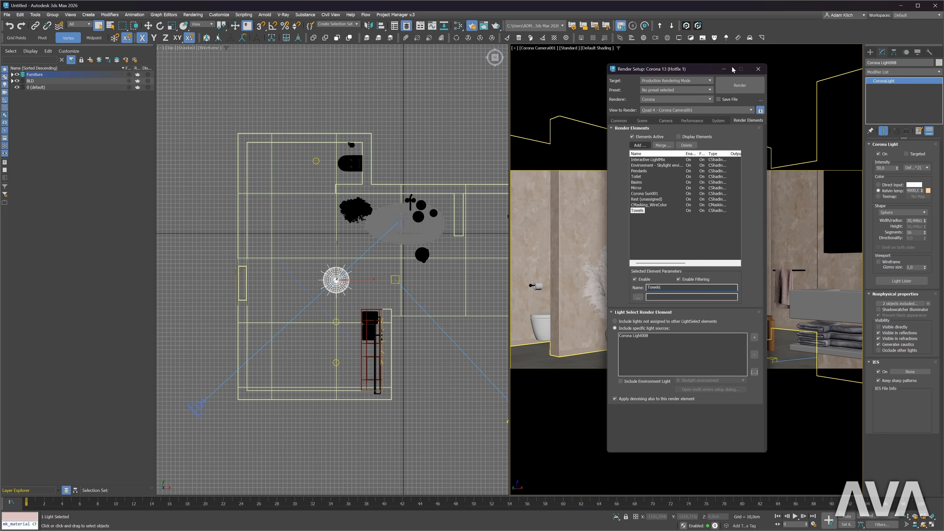
click(758, 69)
Open the interactive frame buffer, set the Towels light to 0,30 in LightMix, and fine-tune it while checking the towels up close.
right_click(682, 292)
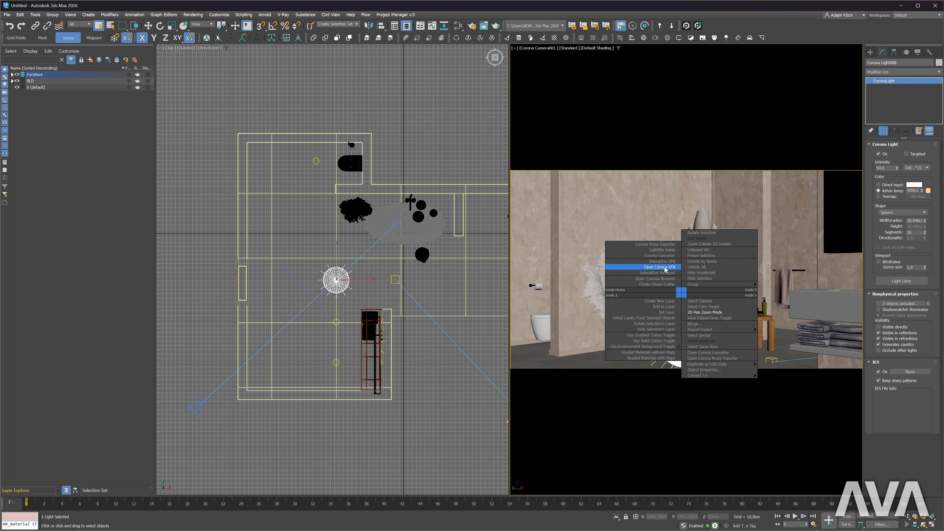
click(664, 261)
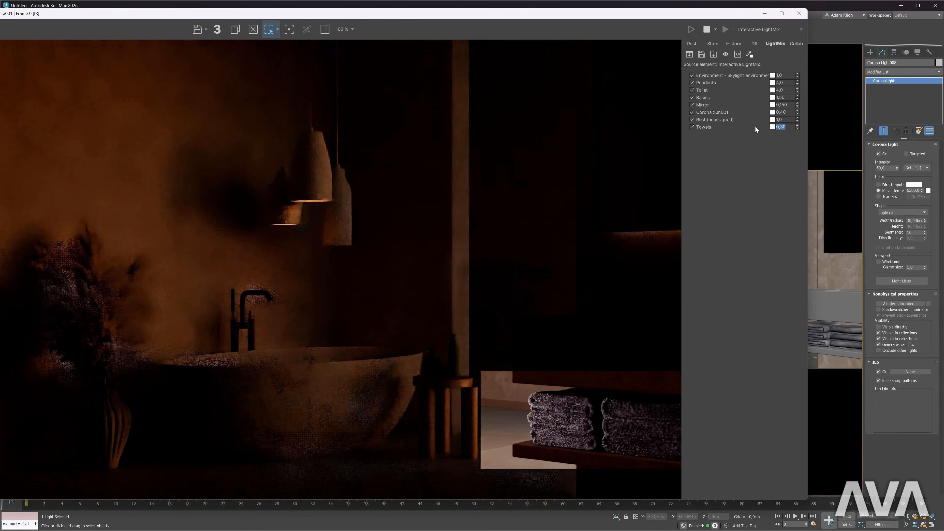
text(3)
key(Return)
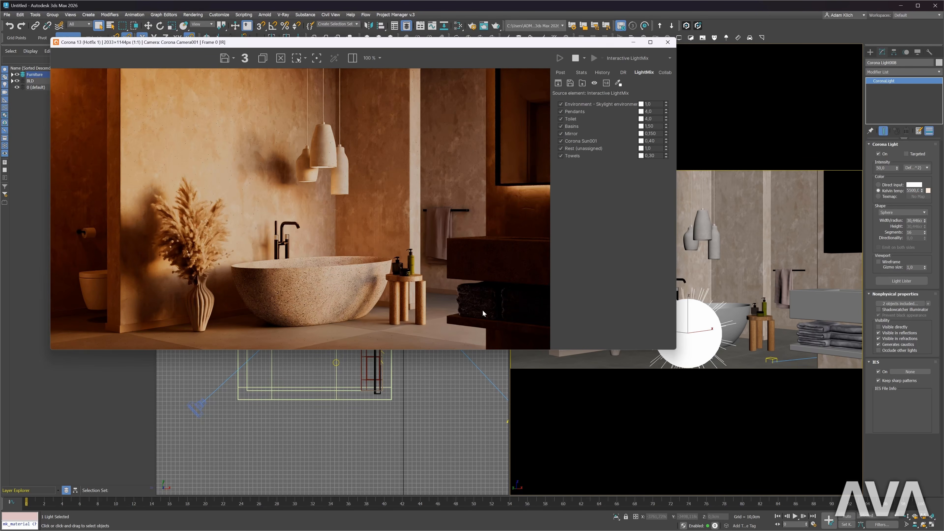
scroll(479, 306, up, 1)
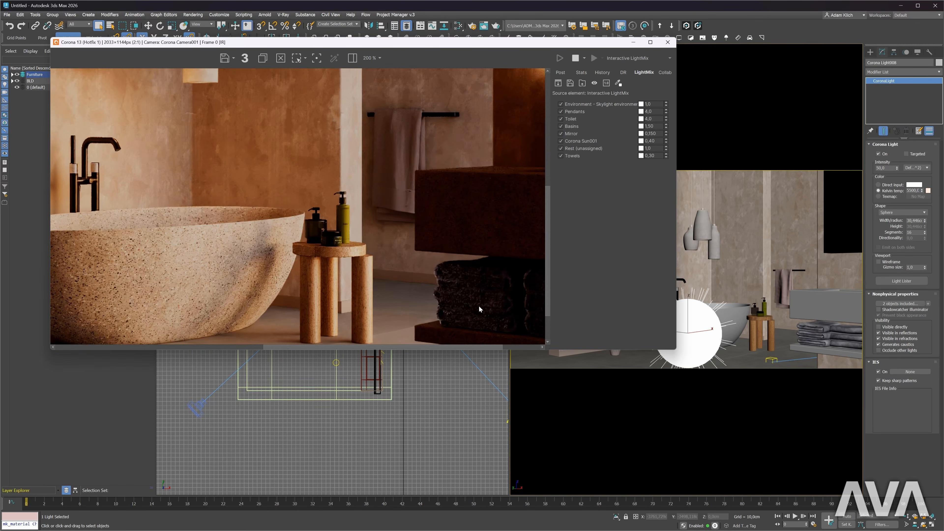
scroll(479, 309, down, 1)
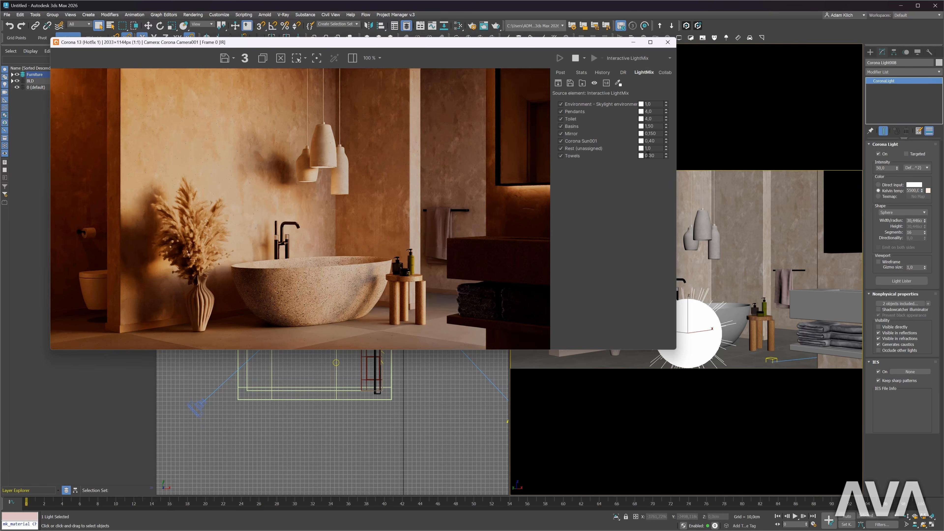
drag(665, 156, 667, 160)
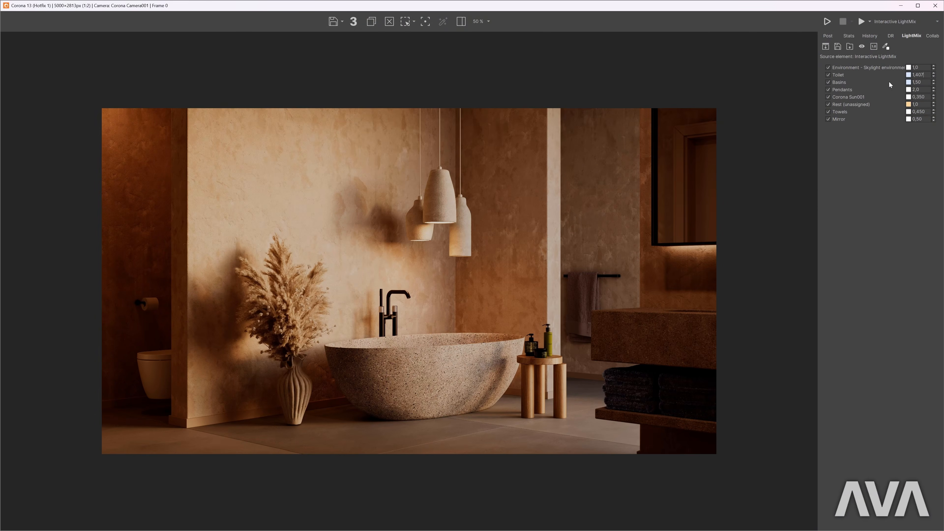
Set the Toilet light to 1,70 in the final render's LightMix and the tone mapping white balance to 5500.
drag(924, 76, 916, 76)
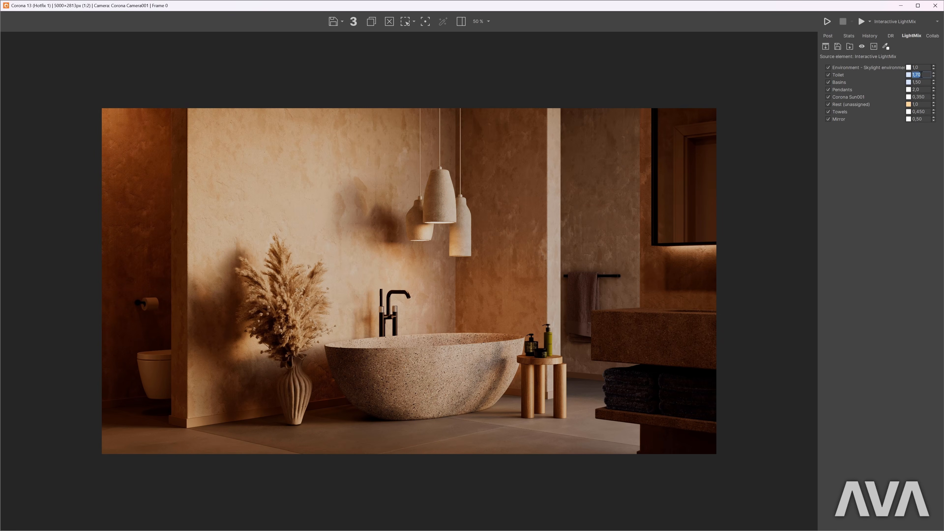
click(828, 37)
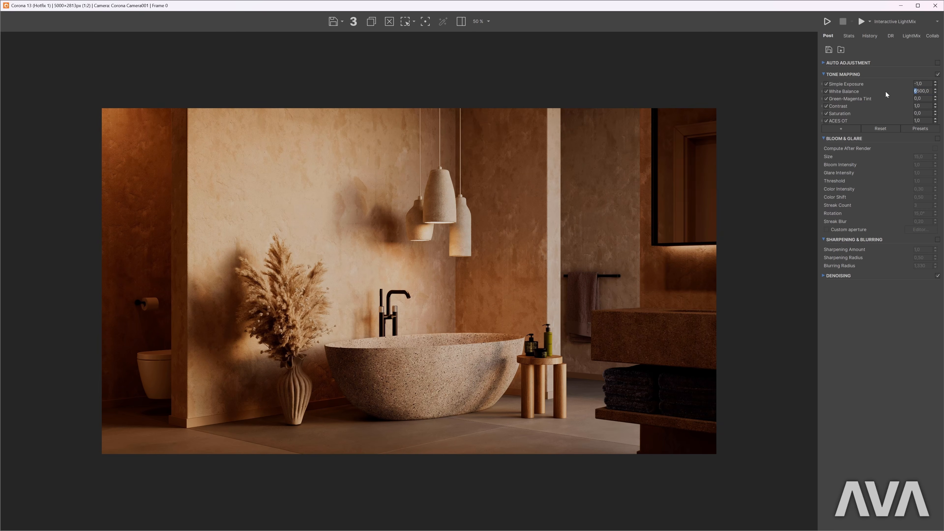
text(5)
Try a tone mapping contrast of 1,5 on the final render.
click(918, 106)
text(2)
key(Return)
drag(935, 107, 929, 519)
drag(929, 107, 884, 108)
text(1,5)
key(Return)
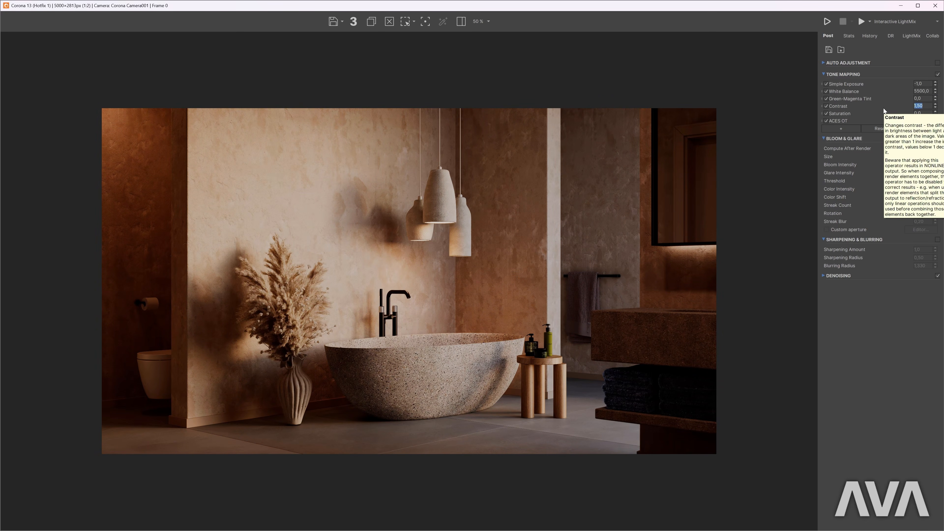
Set the tone mapping contrast to 2,0, saturation to -0,030 and simple exposure to -1,10.
text(2)
key(Return)
click(827, 107)
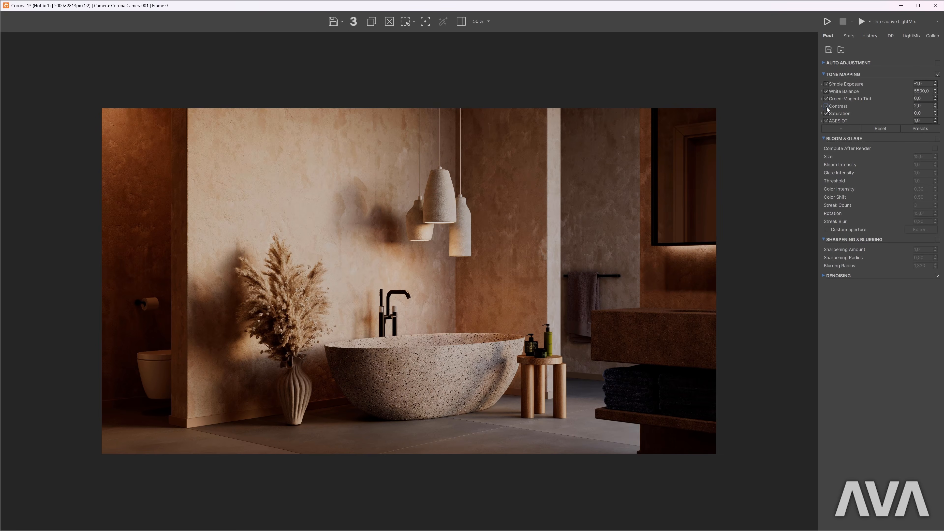
drag(935, 114, 936, 91)
click(935, 115)
Add a Filmic Mapping operator to the tone mapping, compare the image with and without it, and leave it enabled.
click(838, 129)
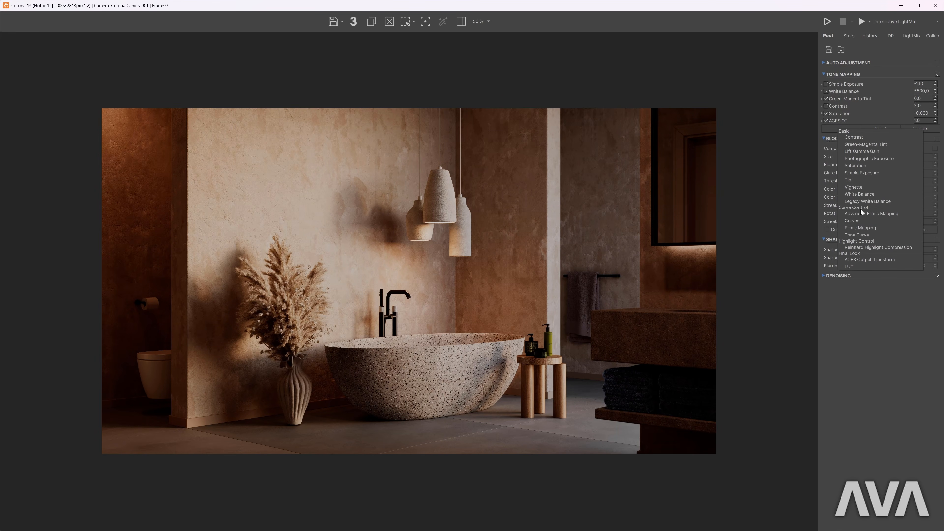
click(866, 229)
click(826, 129)
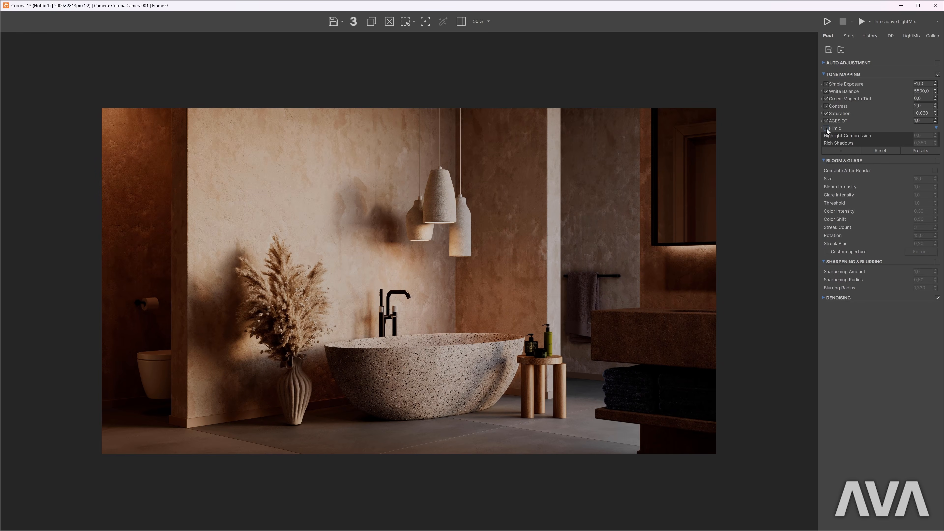
click(826, 128)
click(826, 129)
click(827, 128)
click(826, 128)
click(826, 129)
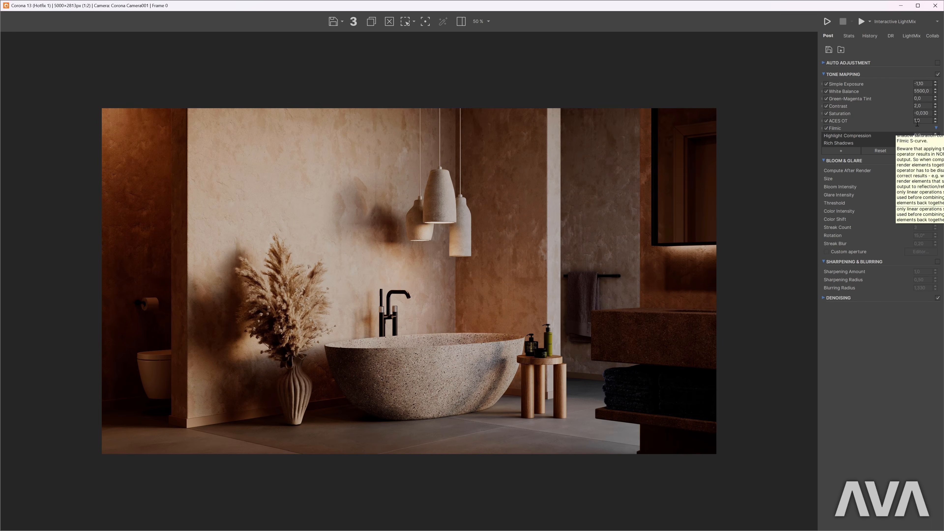
click(936, 128)
Add a LUT operator to the tone mapping and enable it with the "LD - Eart...nochrome 3" look.
click(840, 136)
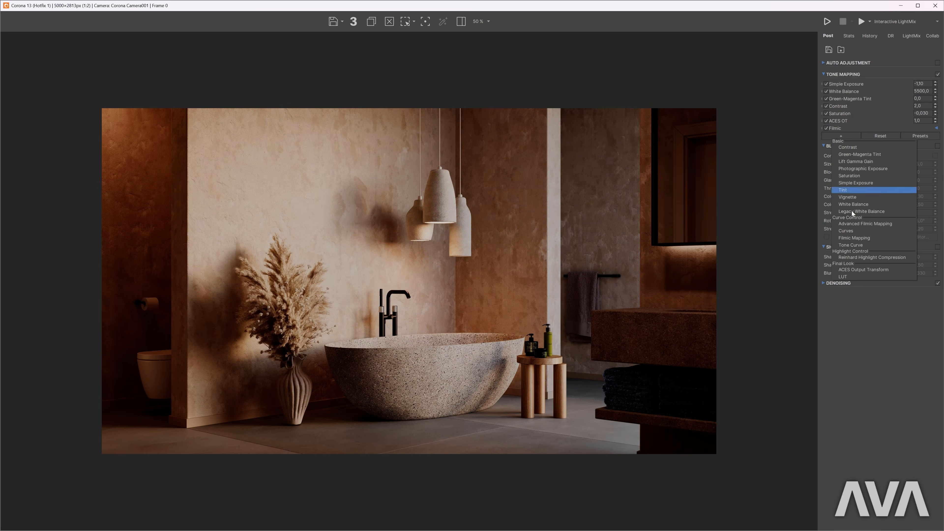
click(848, 276)
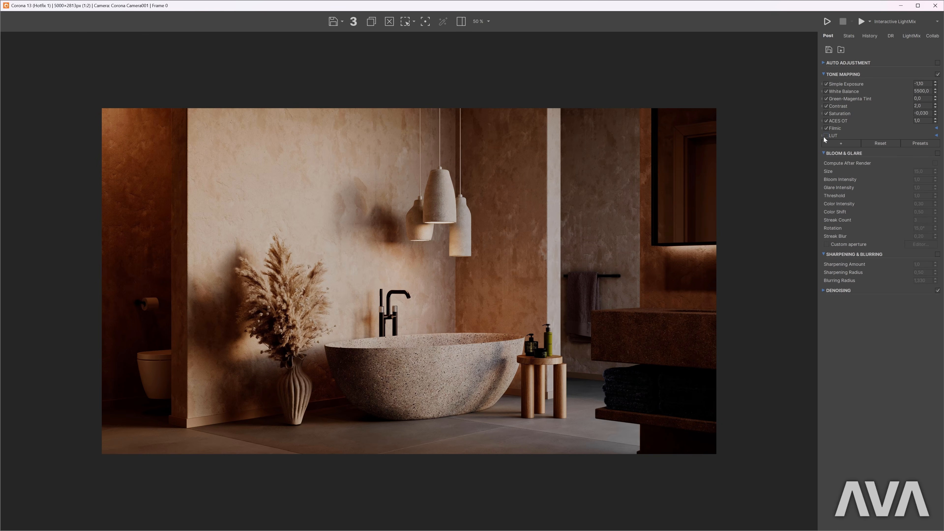
click(933, 136)
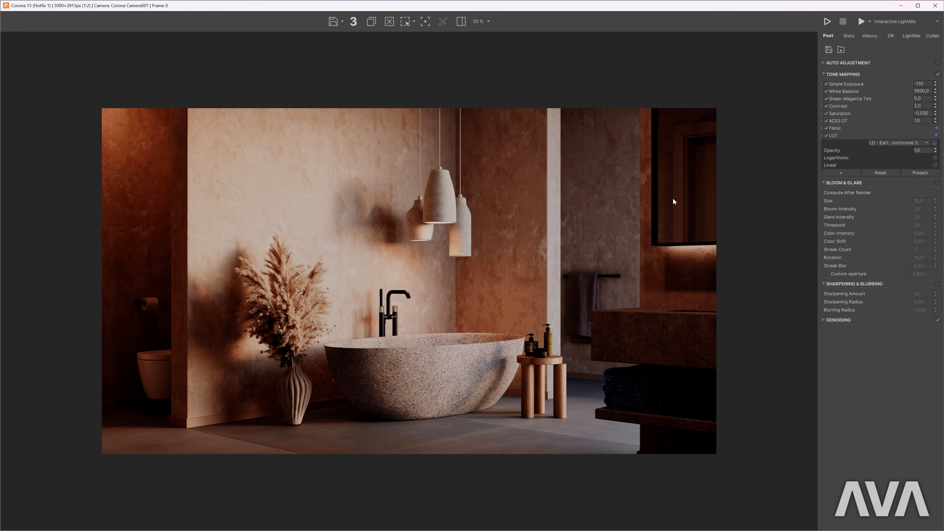
Try a LUT opacity of 0,30 and compare the render with and without the LUT.
drag(926, 151, 851, 154)
text(,30)
key(Return)
click(825, 136)
click(825, 136)
click(826, 136)
click(825, 136)
Set the LUT opacity to 0,350 and compare the render with the LUT on and off, leaving it enabled.
drag(922, 151, 931, 157)
key(Return)
click(826, 136)
click(827, 136)
click(826, 136)
click(826, 135)
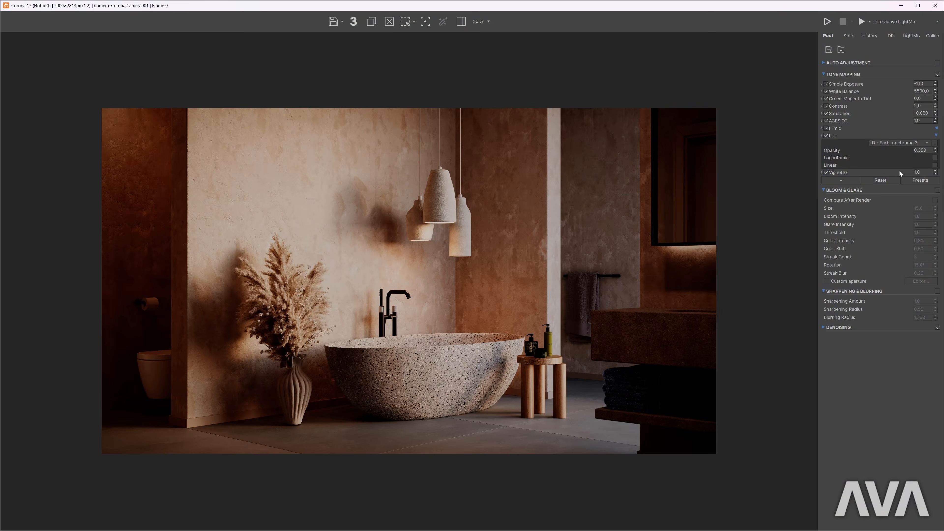
Try a vignette strength of 0,70 together with a simple exposure of -1,0.
double_click(902, 173)
text(,7)
key(Return)
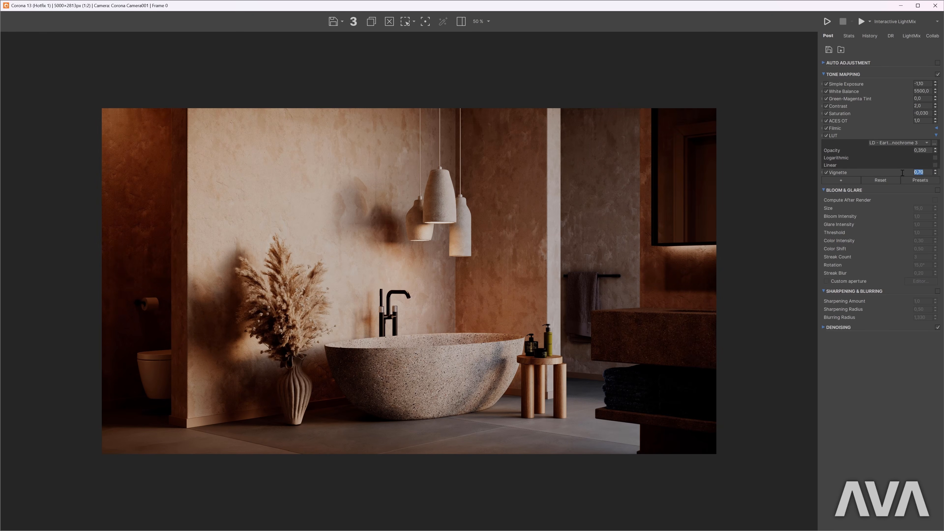
drag(925, 84, 918, 84)
text(0)
key(Return)
Set the vignette strength to 1,0 and the simple exposure to -1,050.
click(920, 172)
text(1)
key(Return)
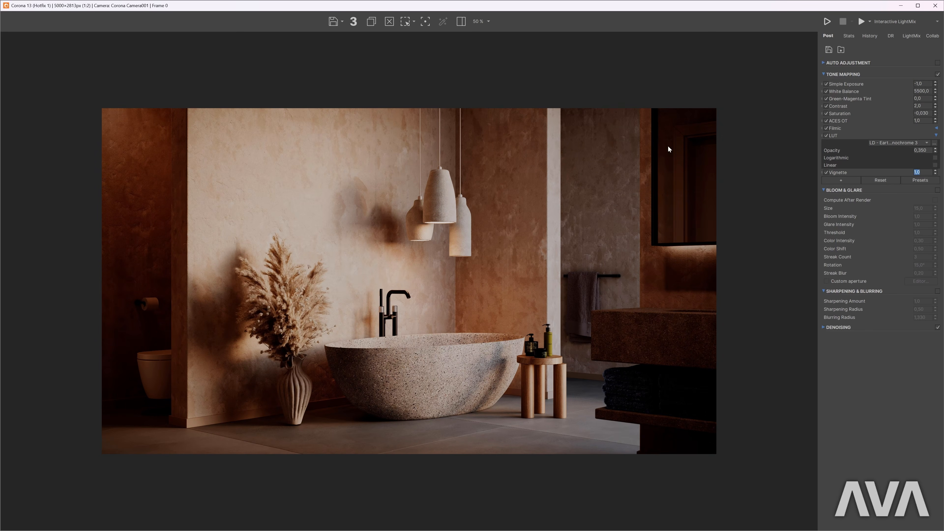
click(928, 85)
text(5)
key(Return)
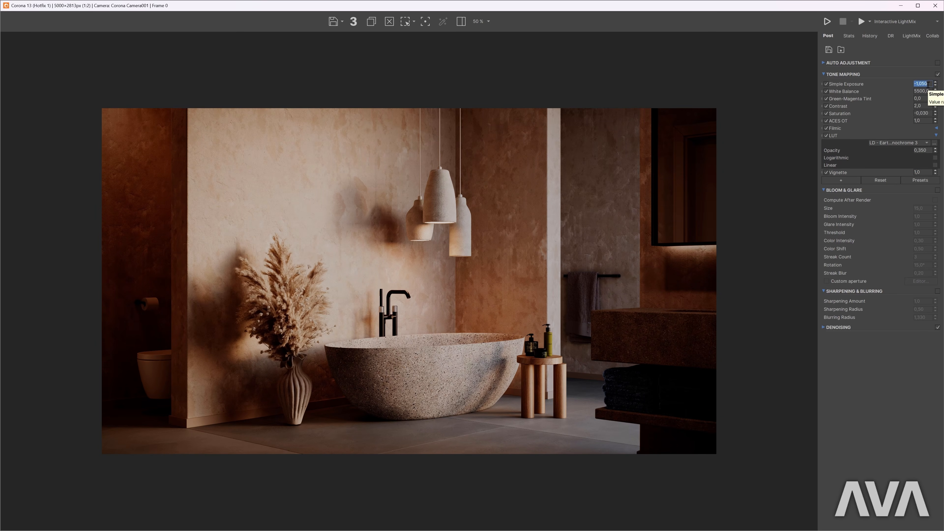